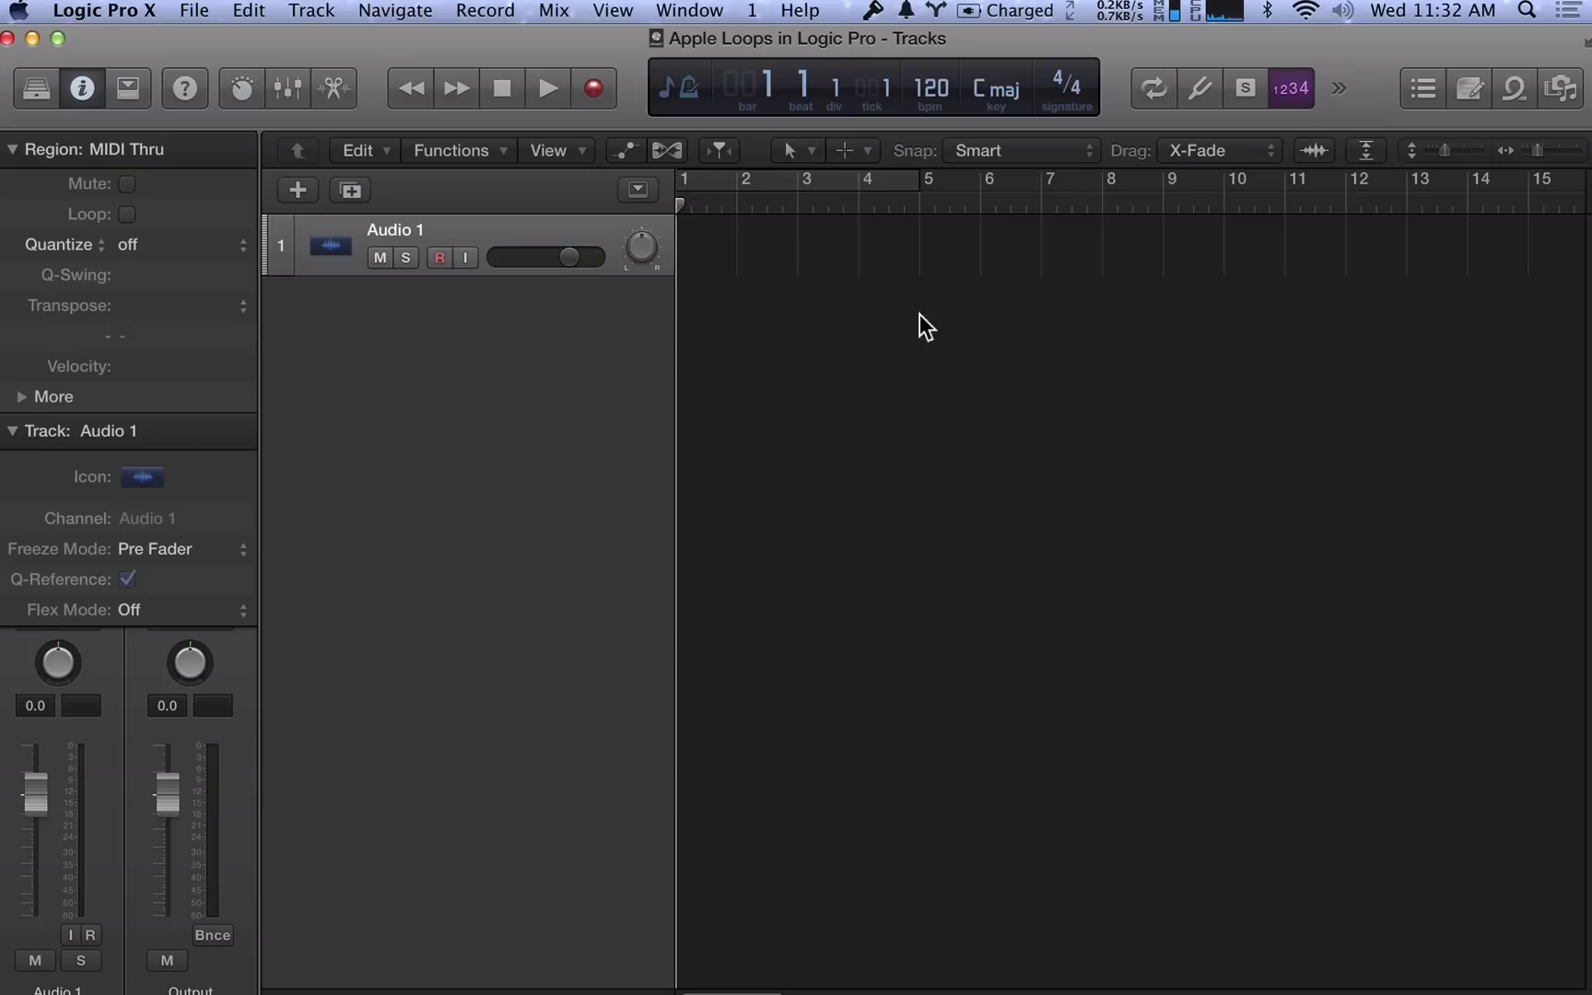
Step: Rearrange the Logic and GarageBand windows side by side and turn off the count-in
{"action": "left_click_drag", "start_coordinate": [1308, 49], "coordinate": [1322, 486]}
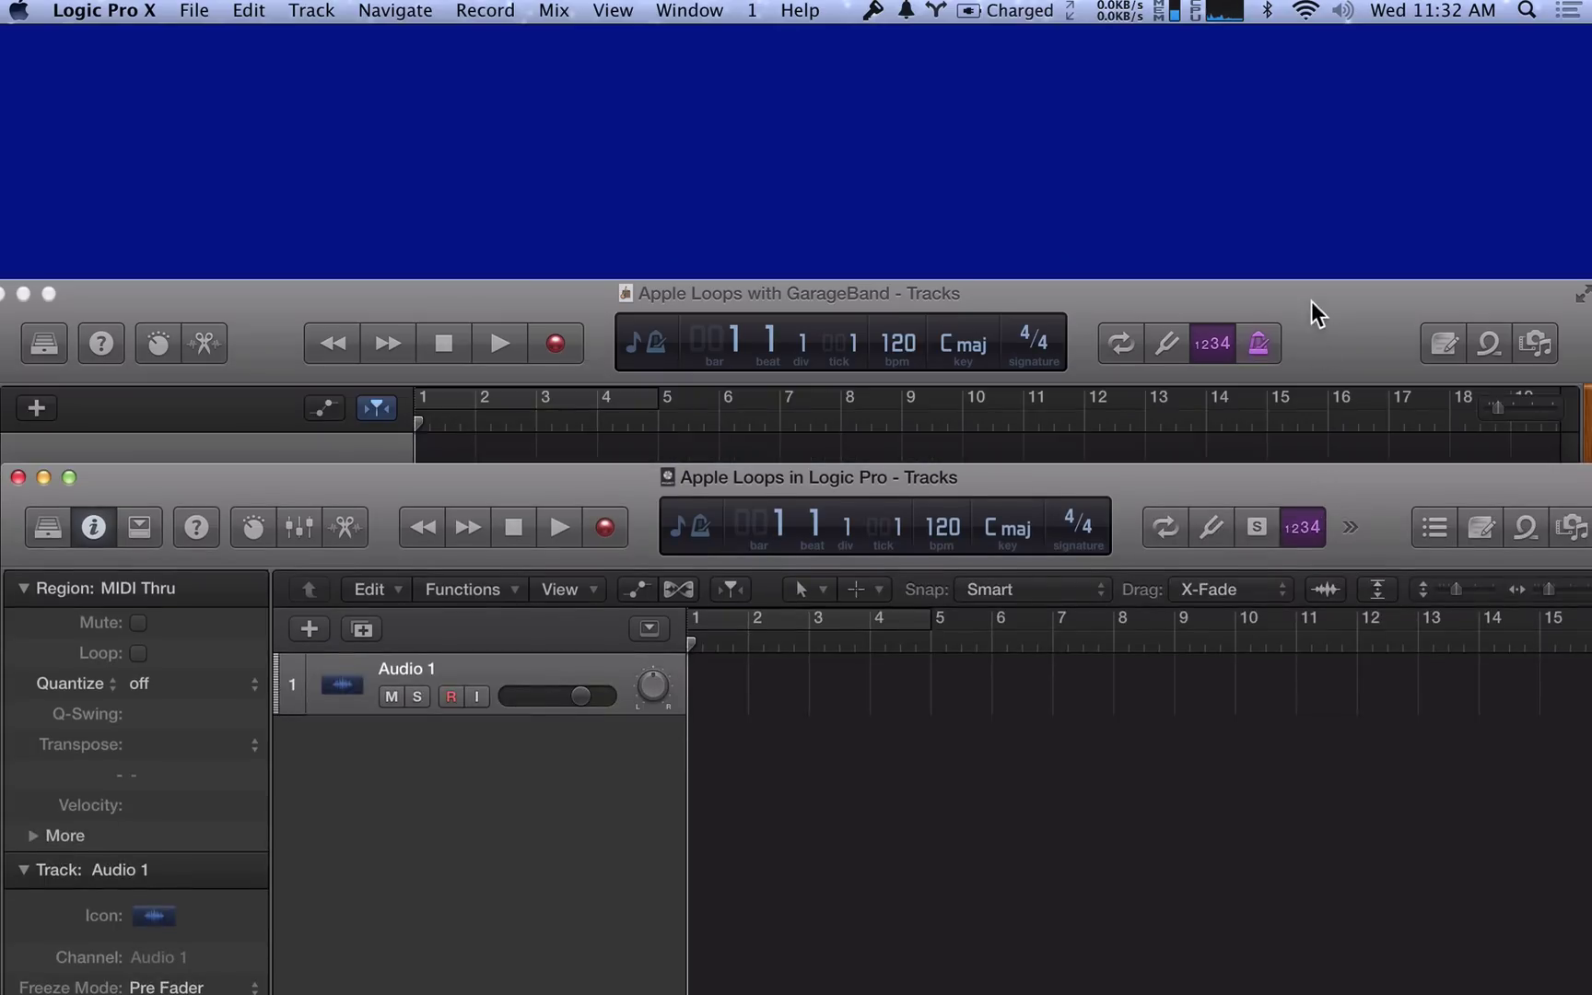
{"action": "left_click_drag", "start_coordinate": [1311, 310], "coordinate": [1321, 3]}
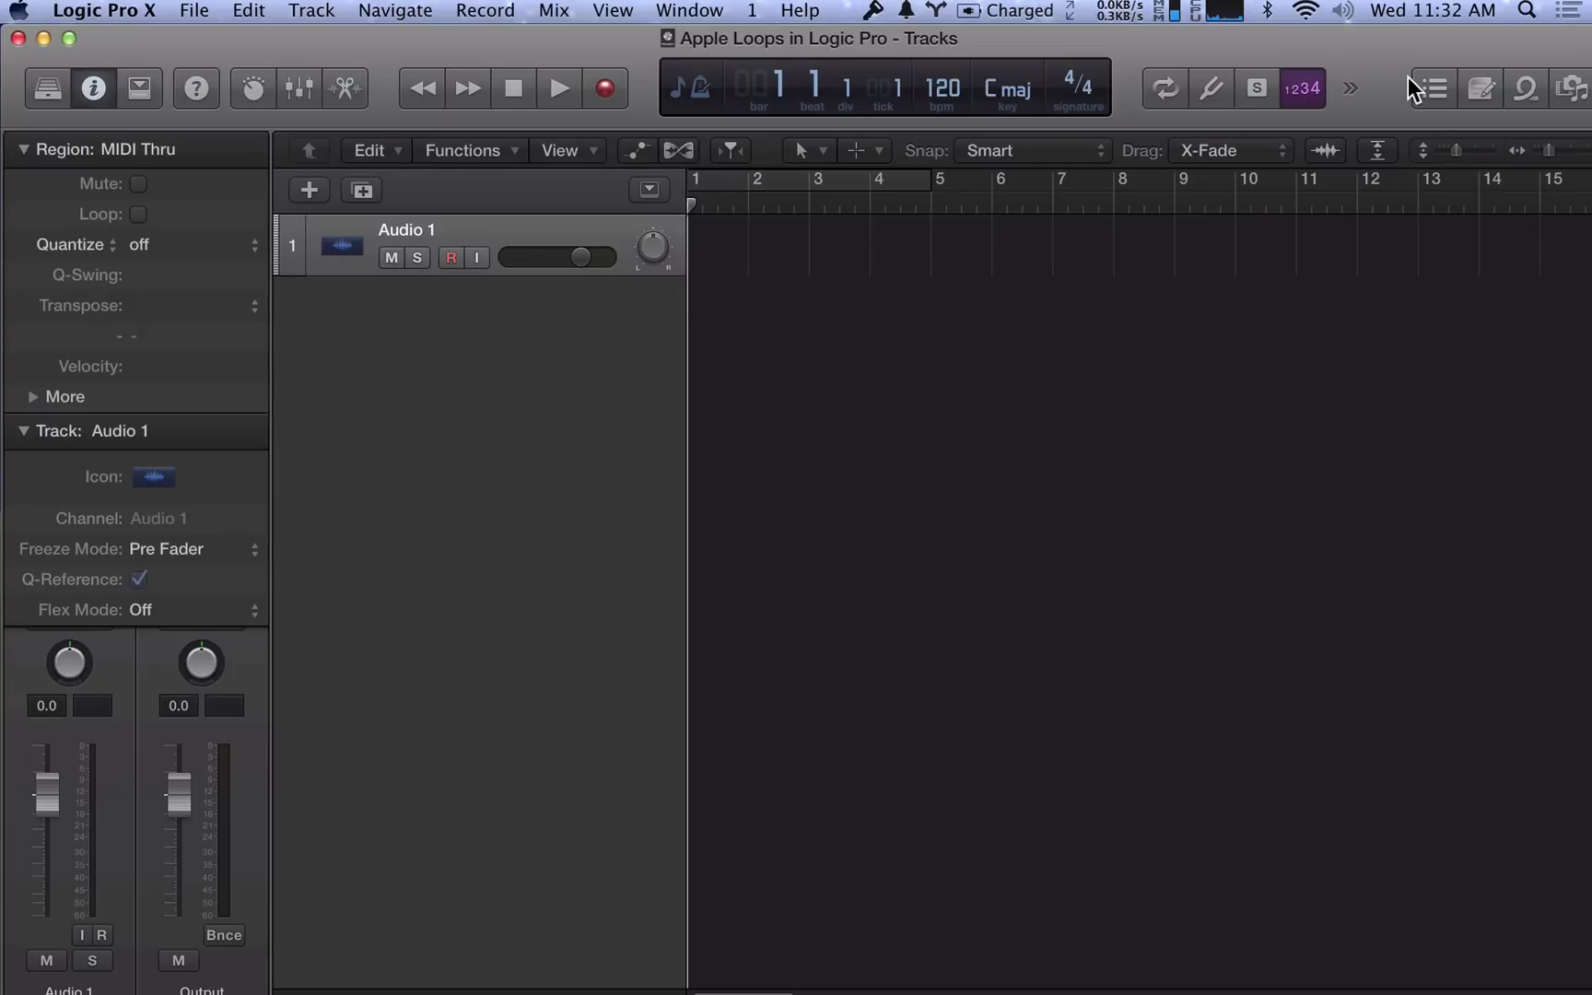
{"action": "left_click", "coordinate": [1295, 92]}
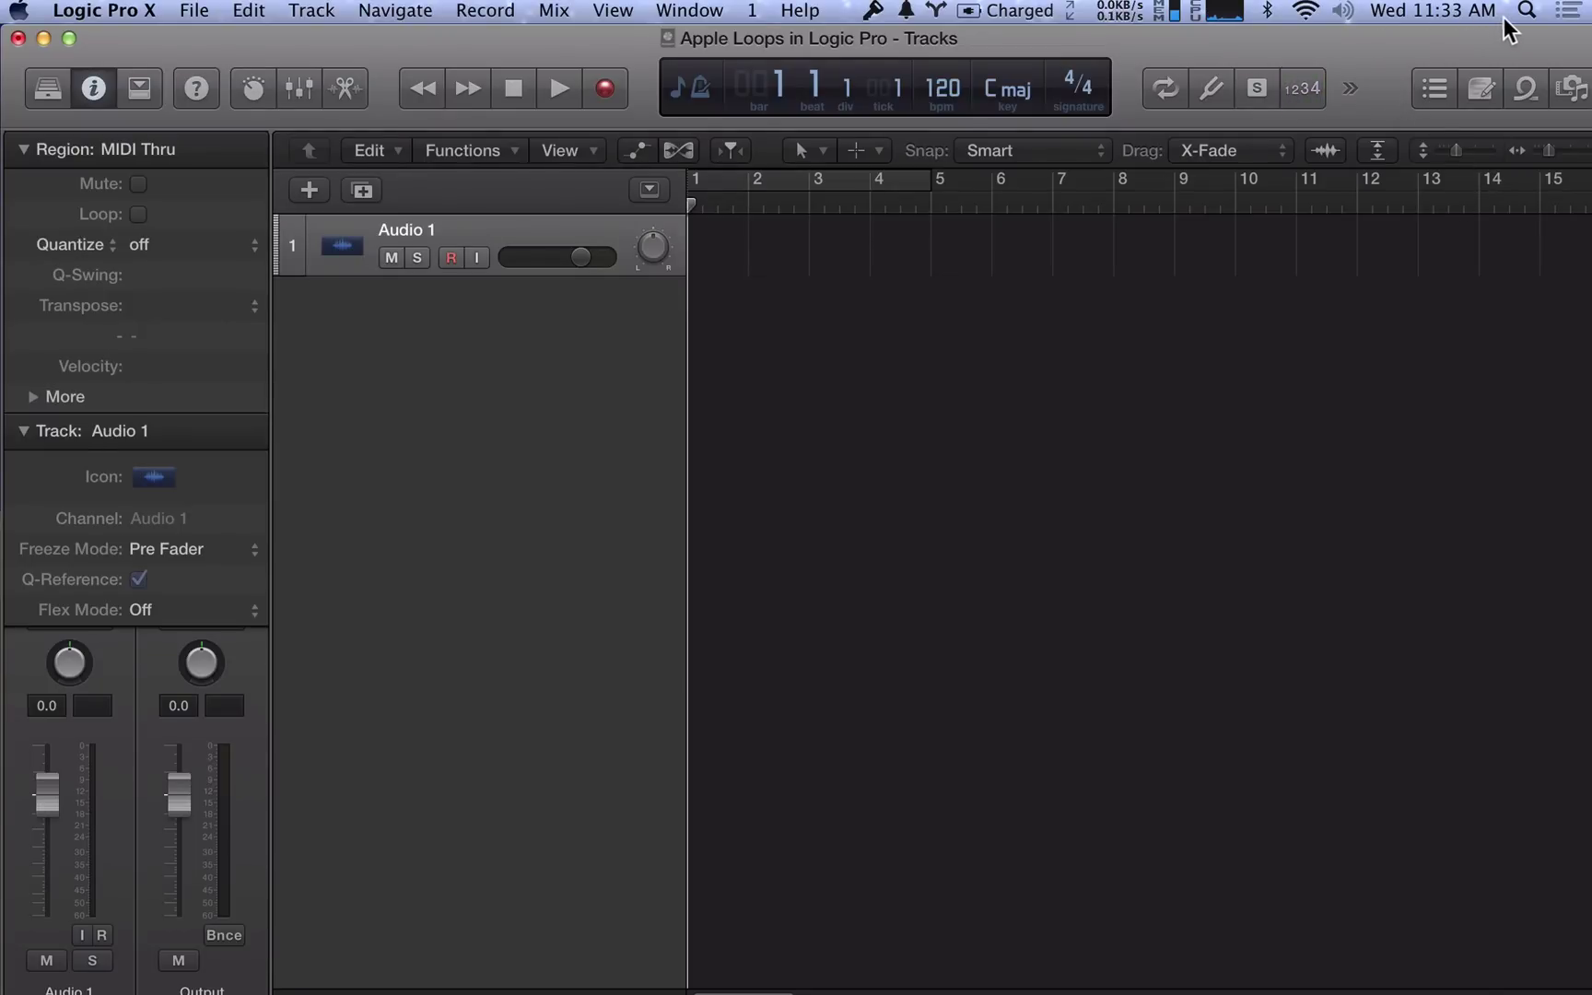
Step: Show the Apple Loops browser, trying column view before returning to the keyword buttons
{"action": "left_click", "coordinate": [1526, 90]}
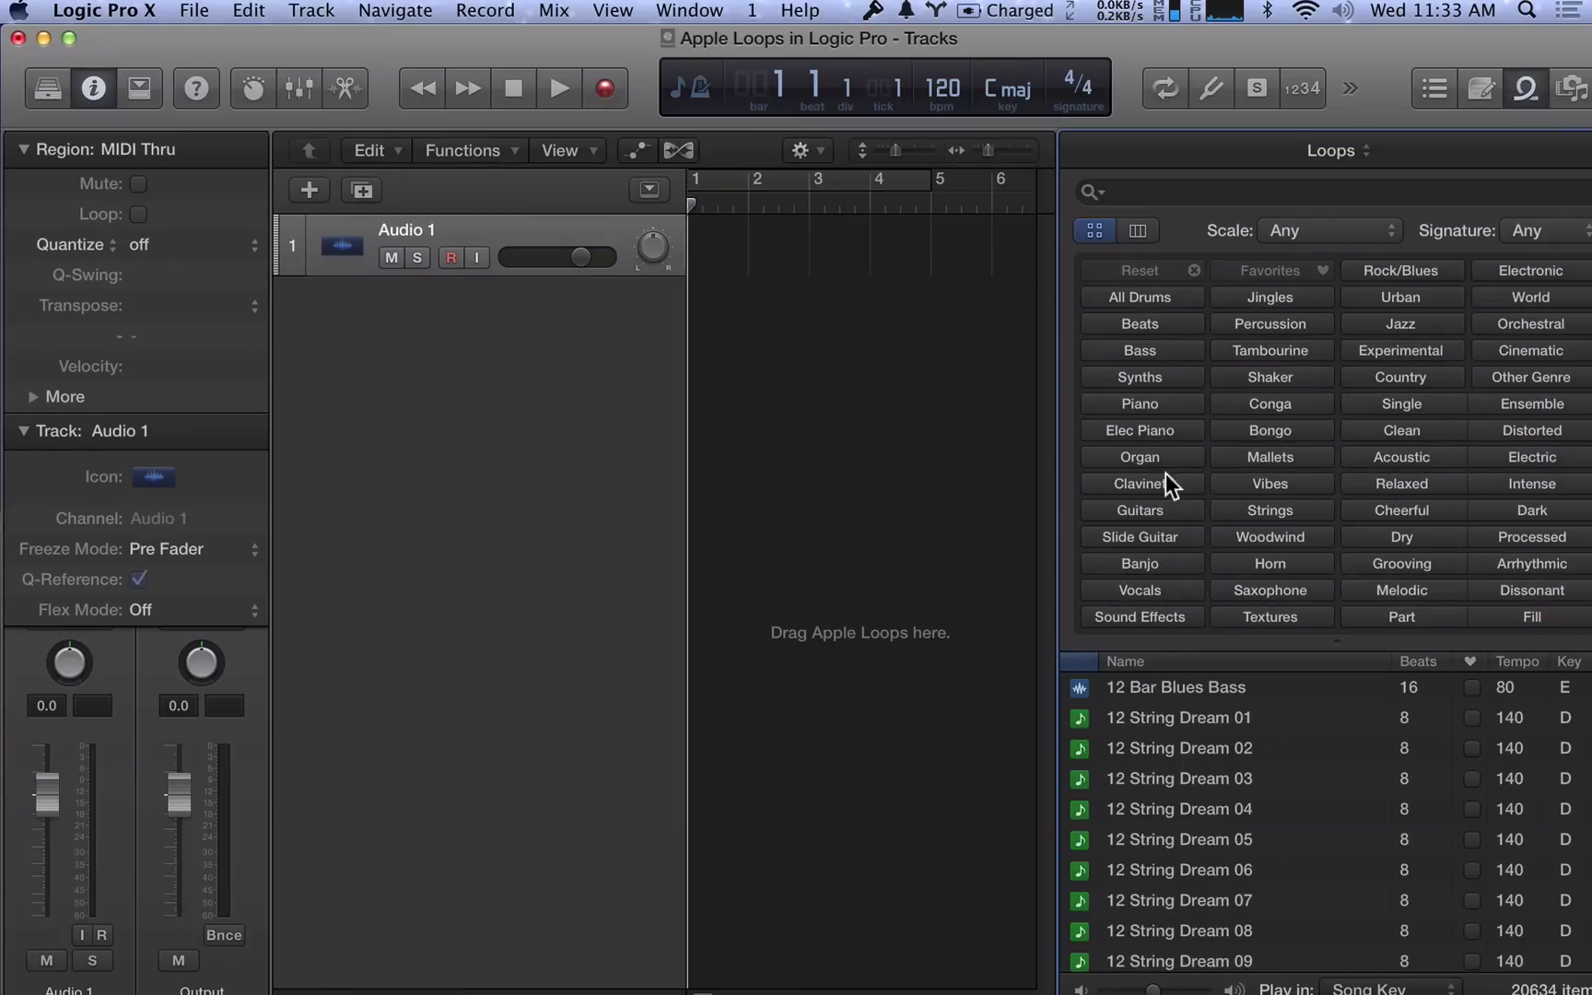
{"action": "left_click", "coordinate": [1137, 230]}
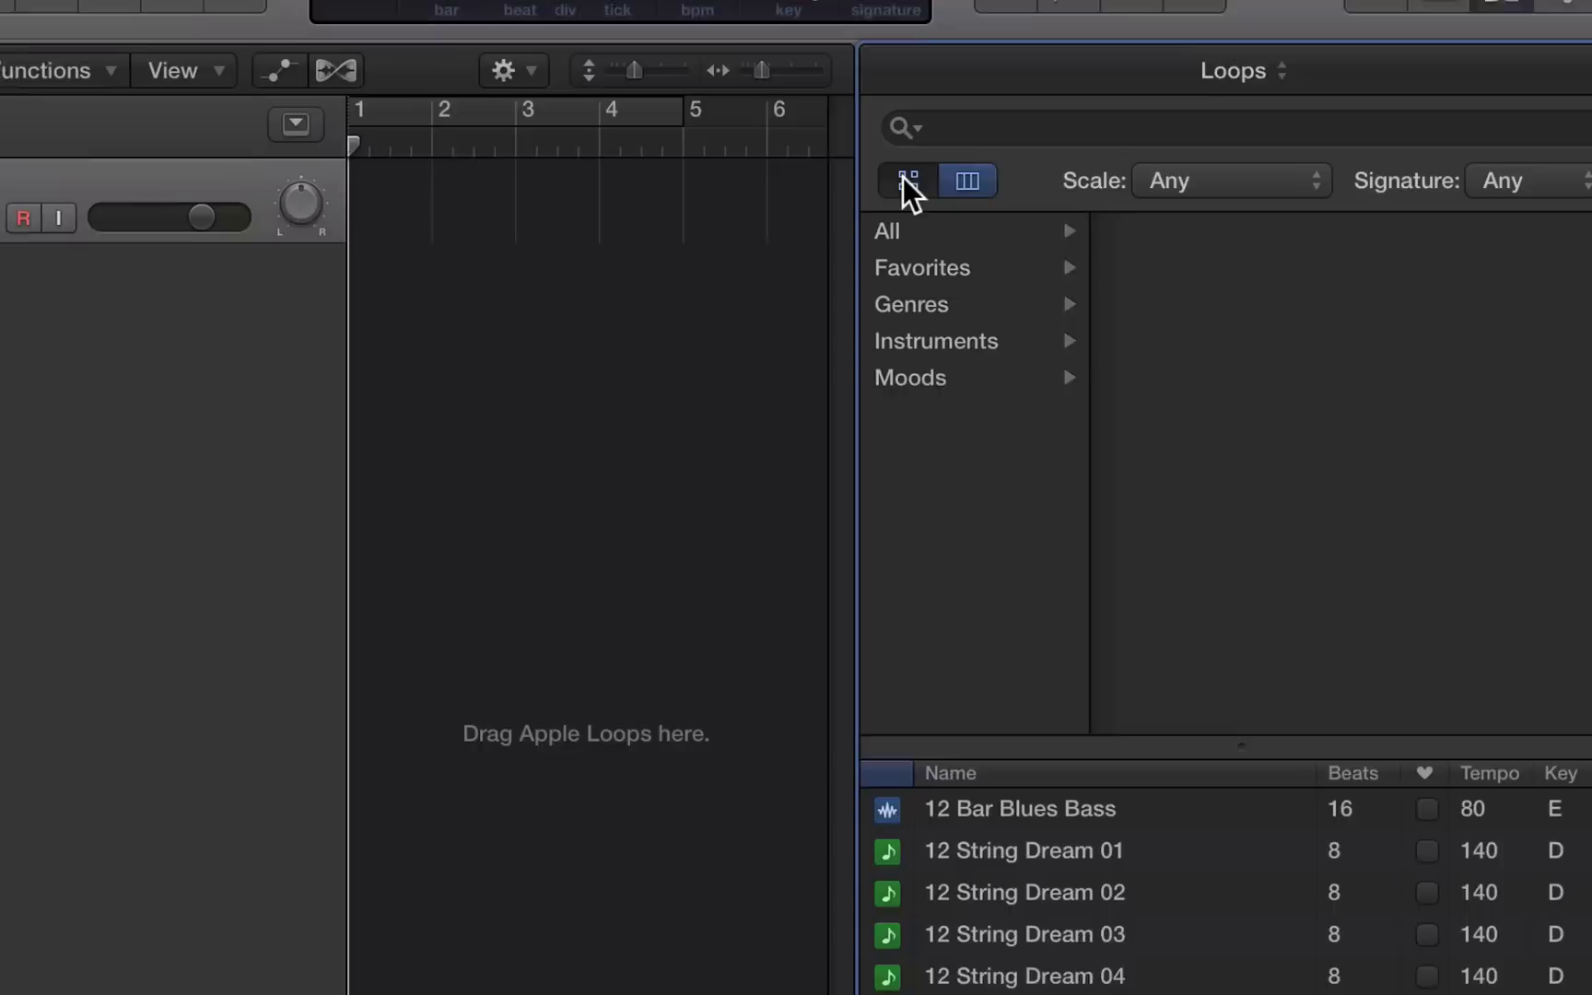
{"action": "left_click", "coordinate": [1094, 231]}
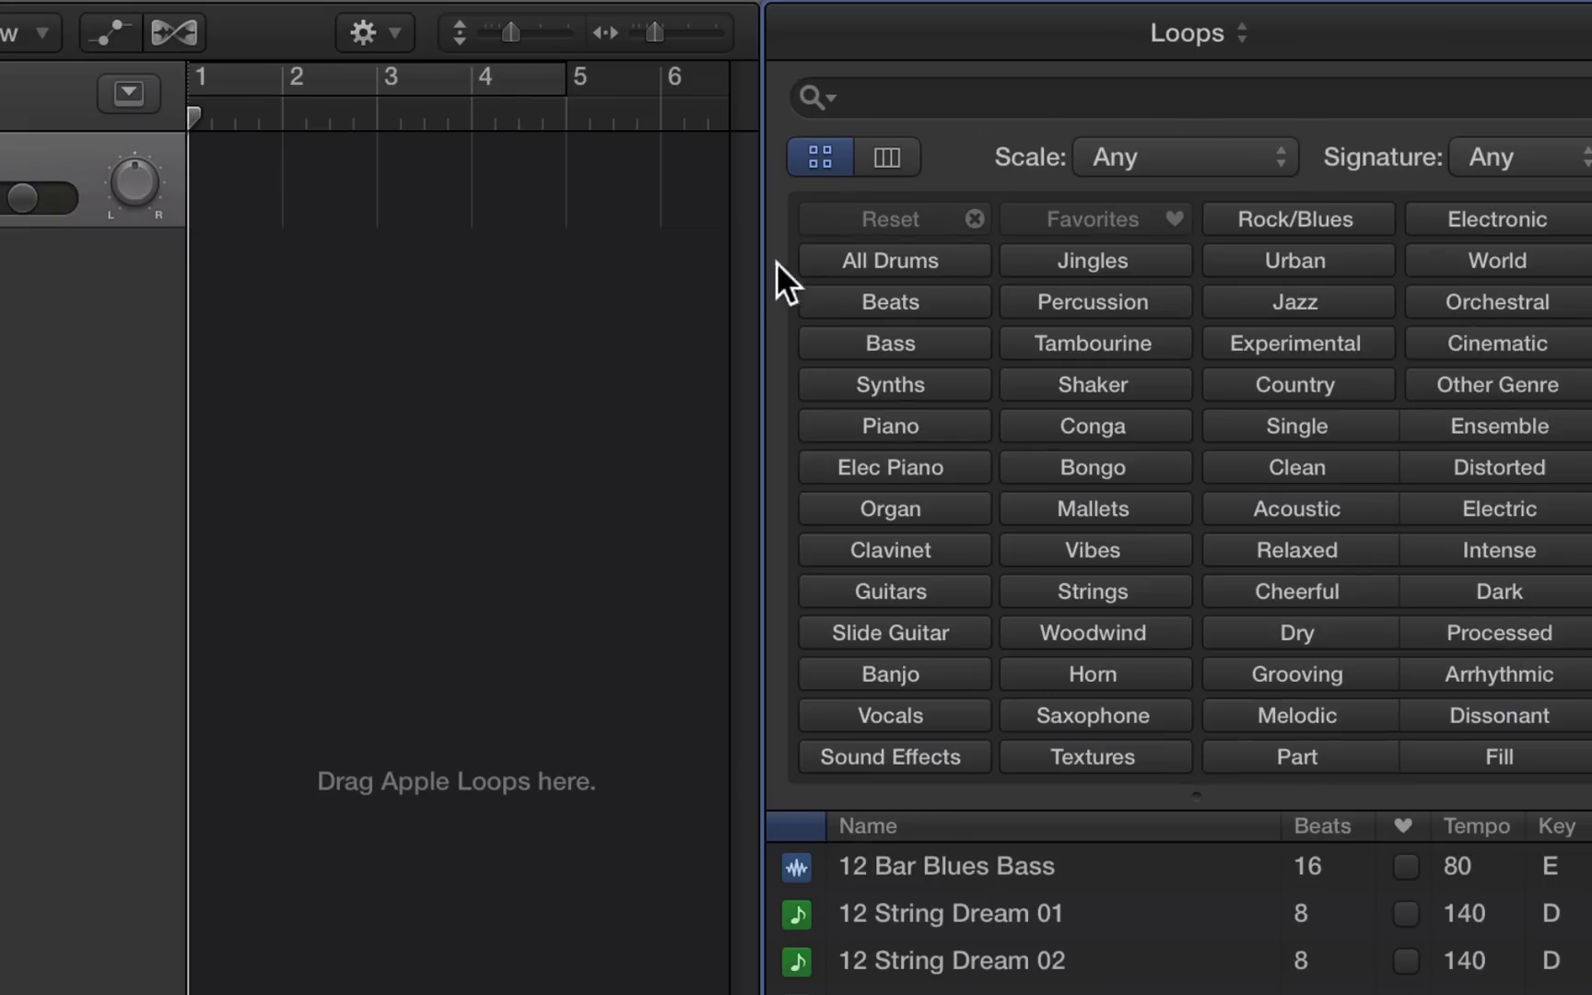
Step: Filter loops by All Drums, Acoustic and Grooving, then preview 80s Pop Beat 10
{"action": "left_click", "coordinate": [826, 260]}
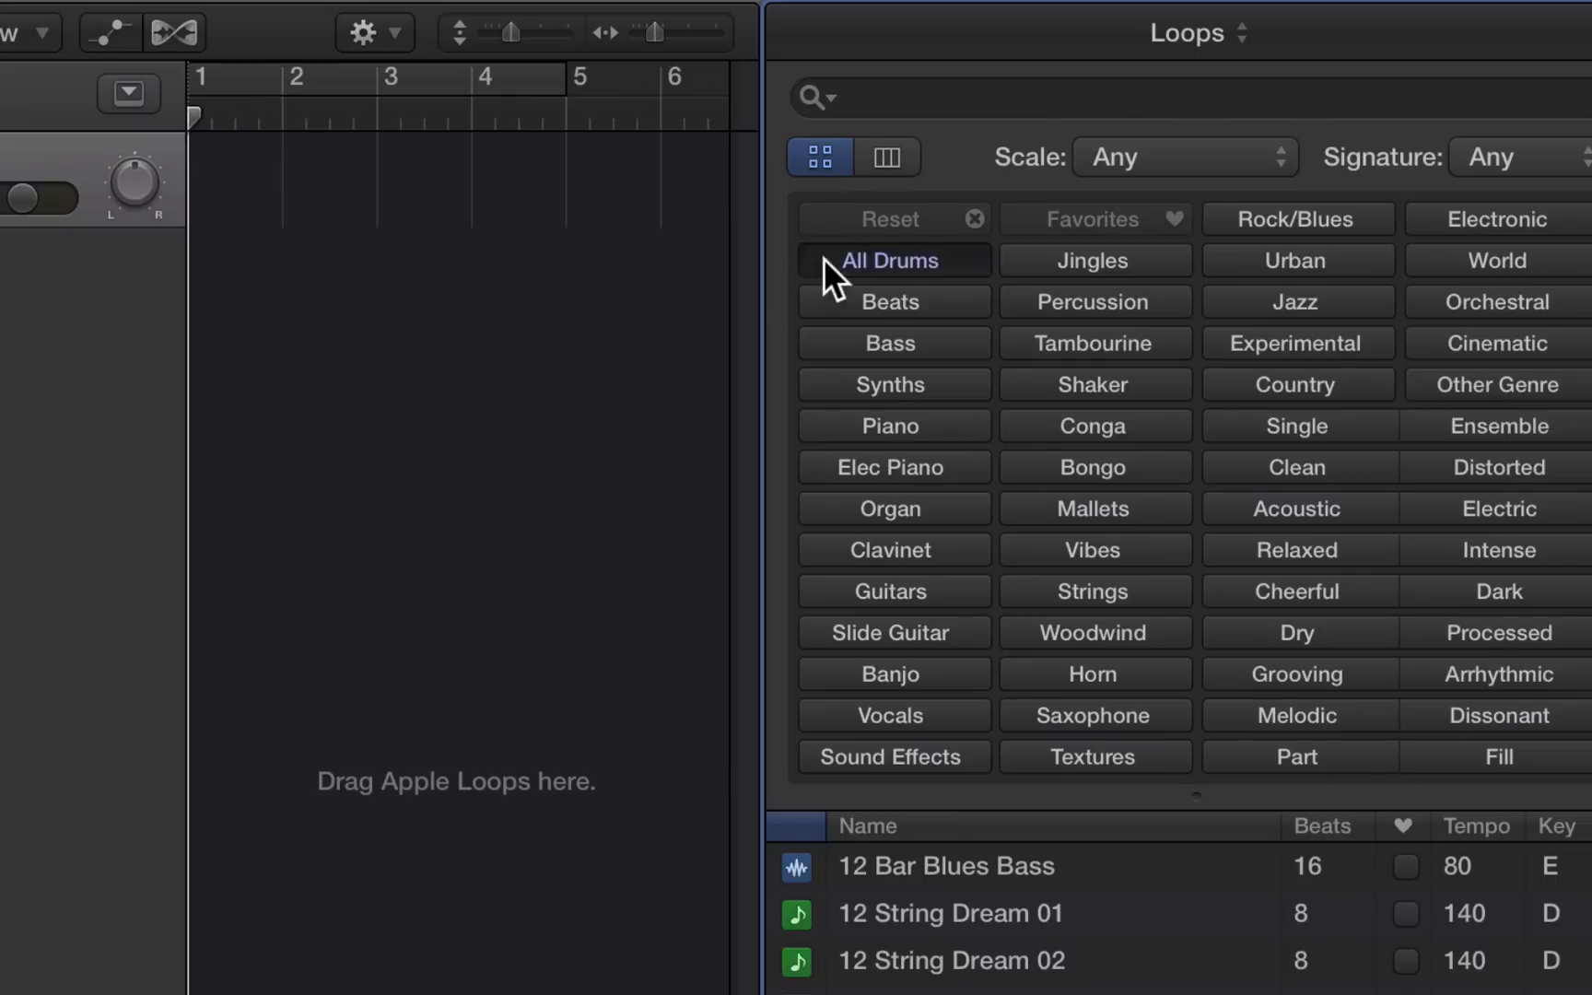
{"action": "left_click", "coordinate": [1285, 504]}
{"action": "left_click", "coordinate": [1285, 680]}
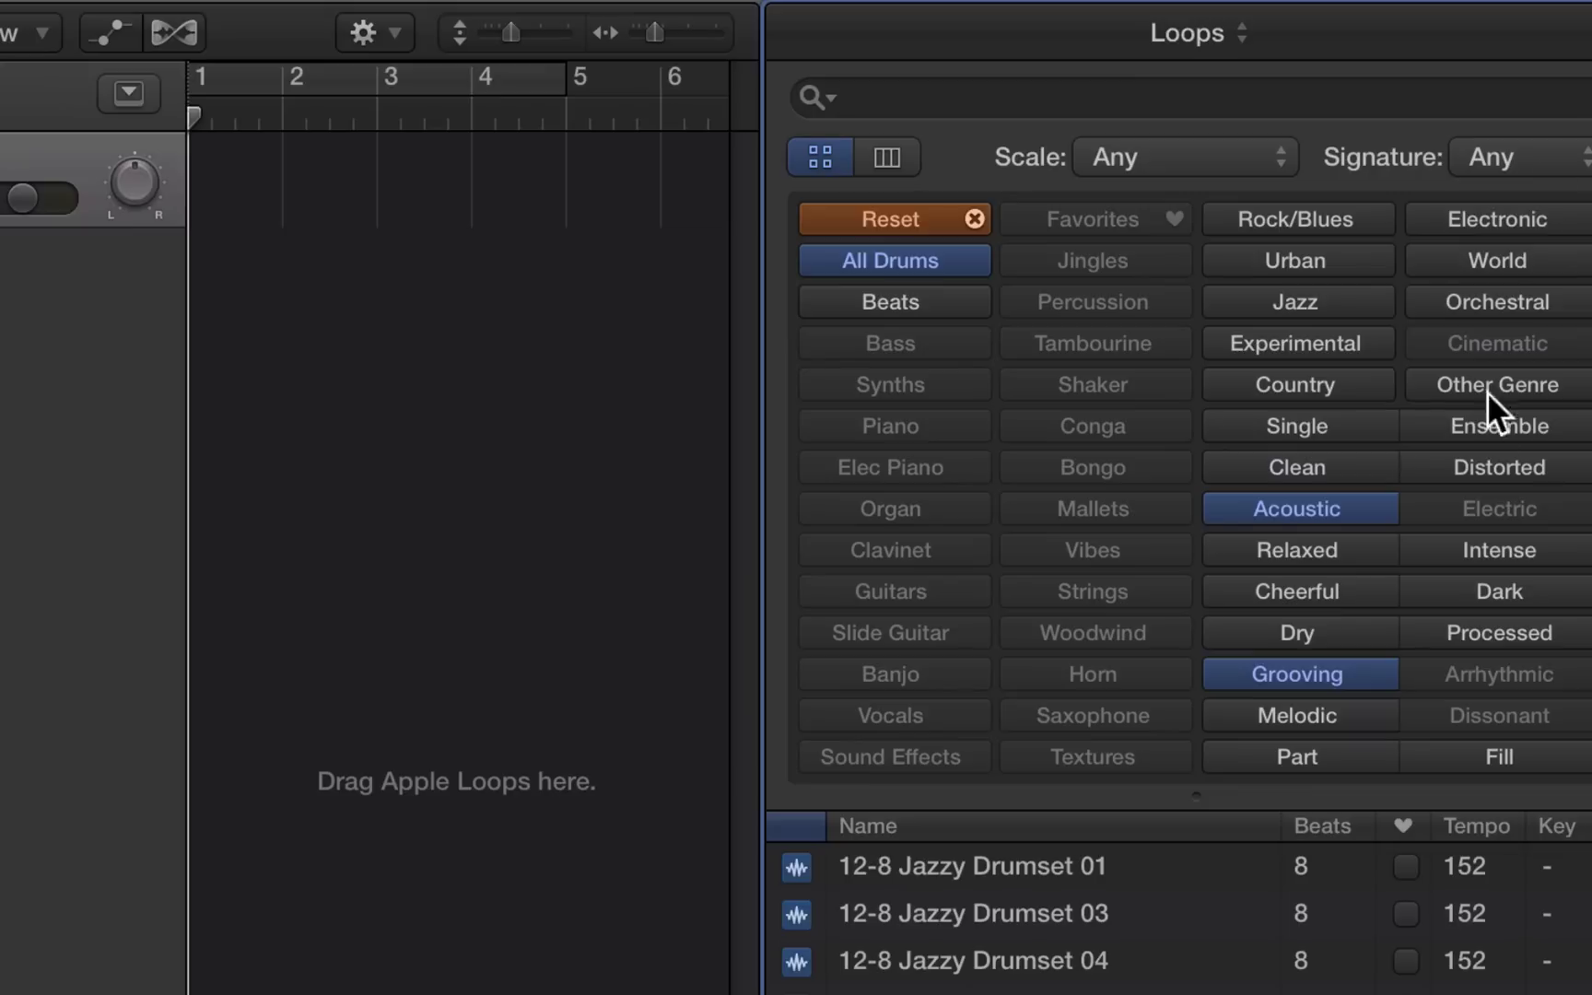
{"action": "scroll", "coordinate": [1055, 967], "scroll_direction": "down", "scroll_amount": 5}
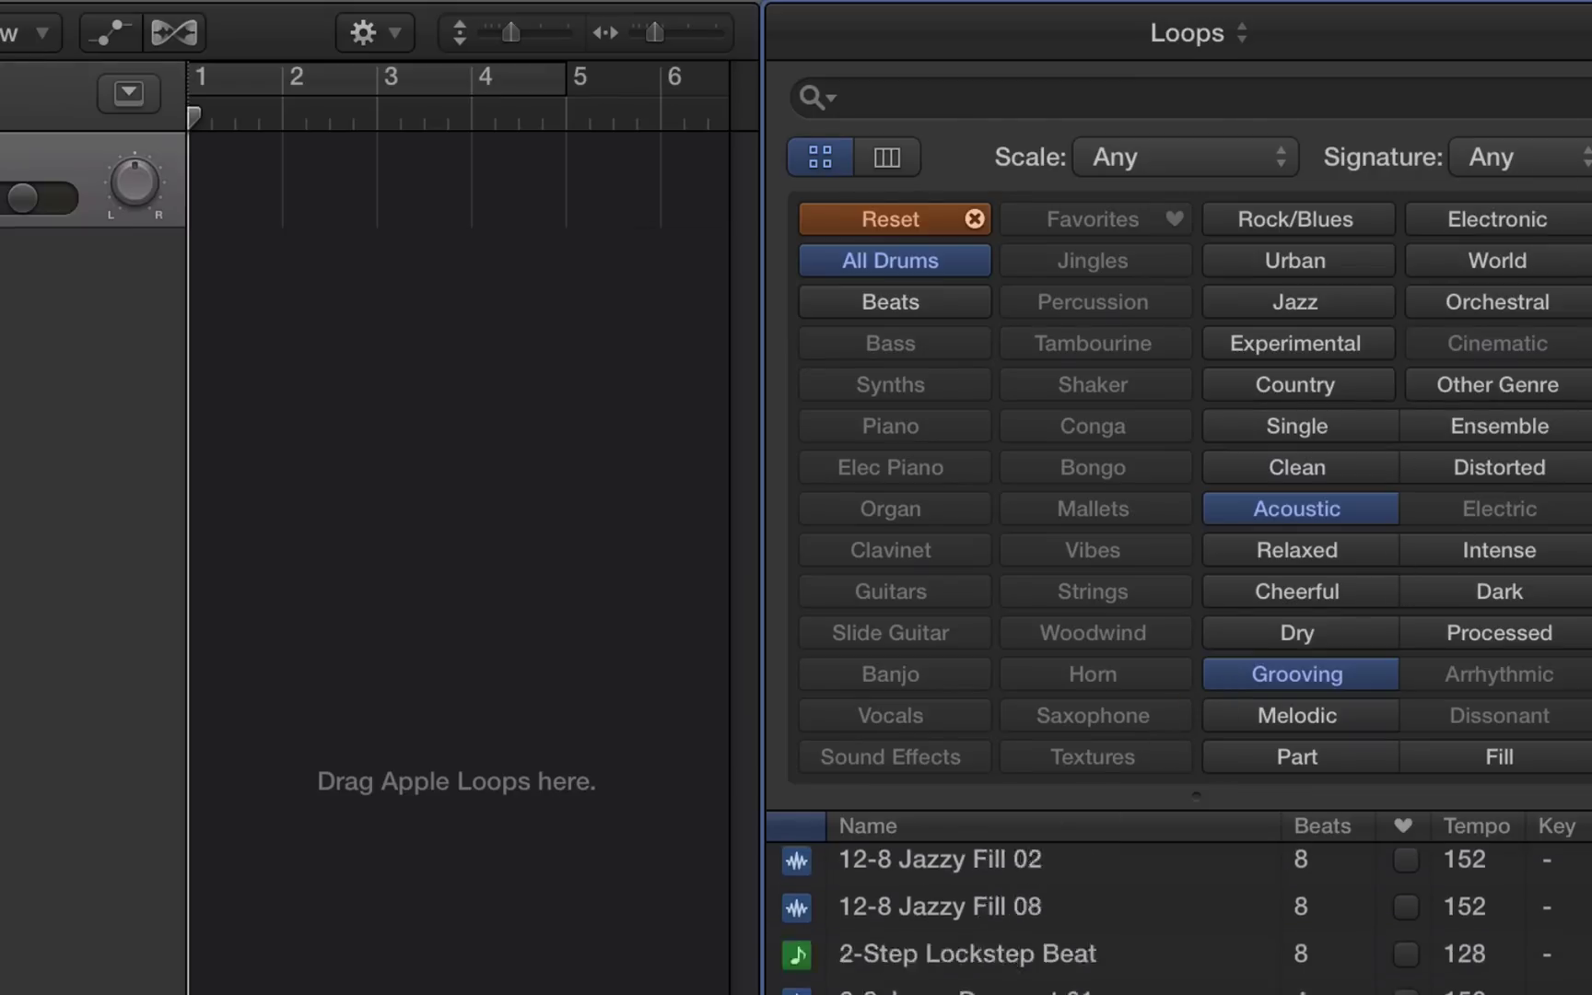
{"action": "scroll", "coordinate": [1133, 916], "scroll_direction": "down", "scroll_amount": 10}
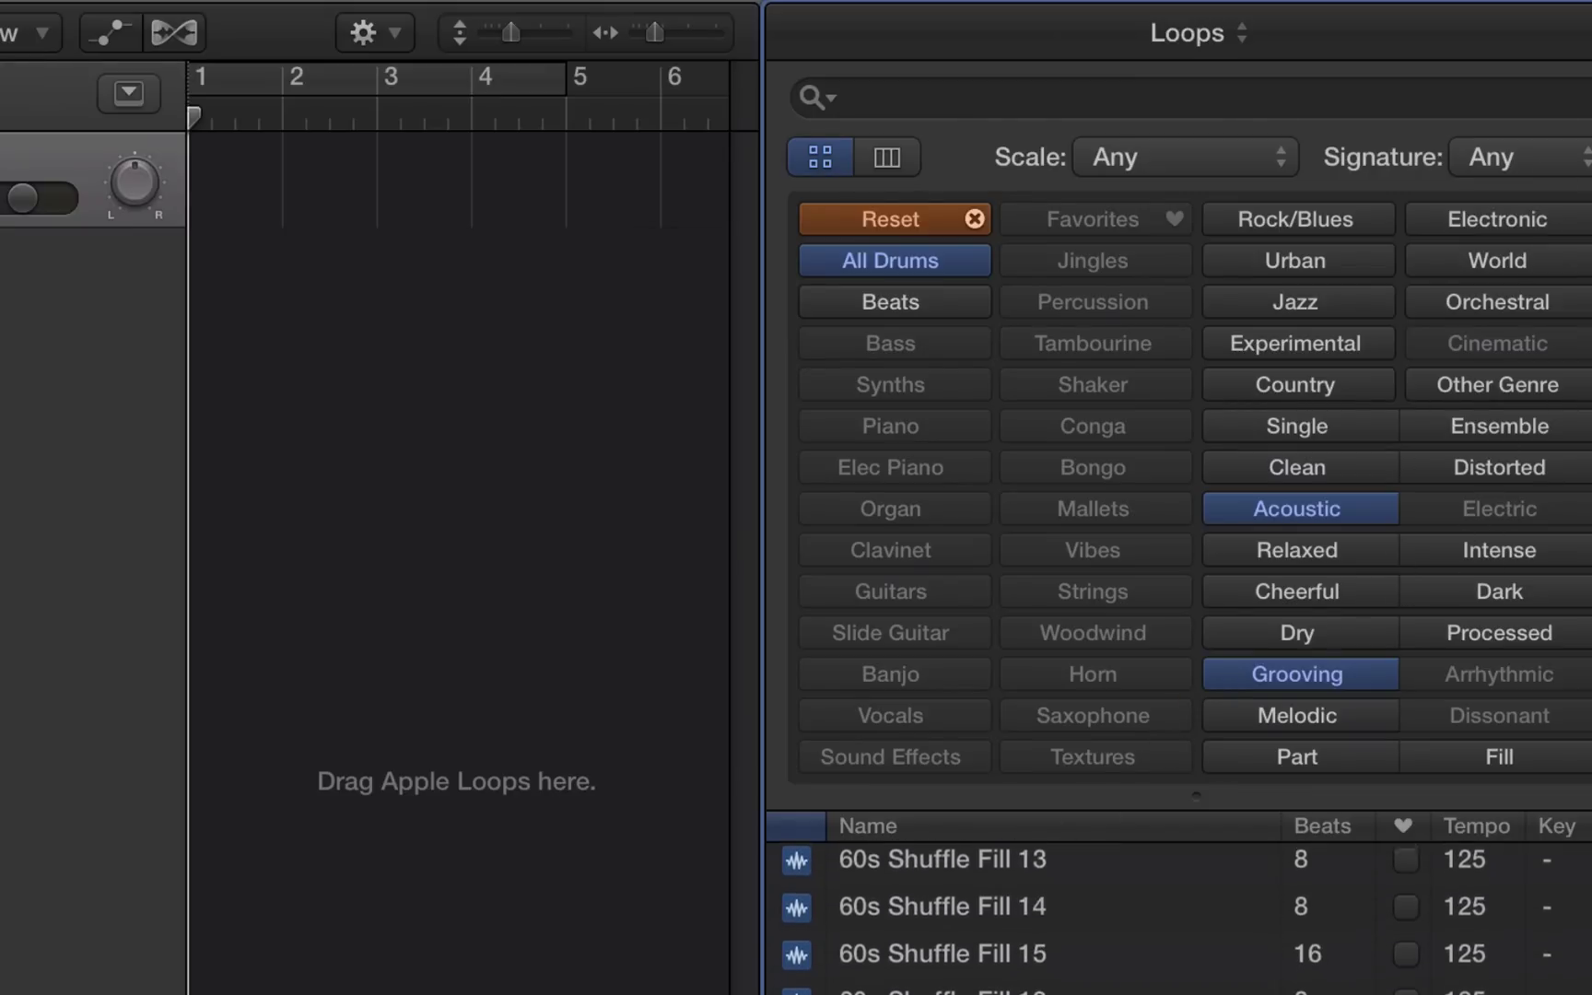
{"action": "scroll", "coordinate": [1133, 919], "scroll_direction": "down", "scroll_amount": 10}
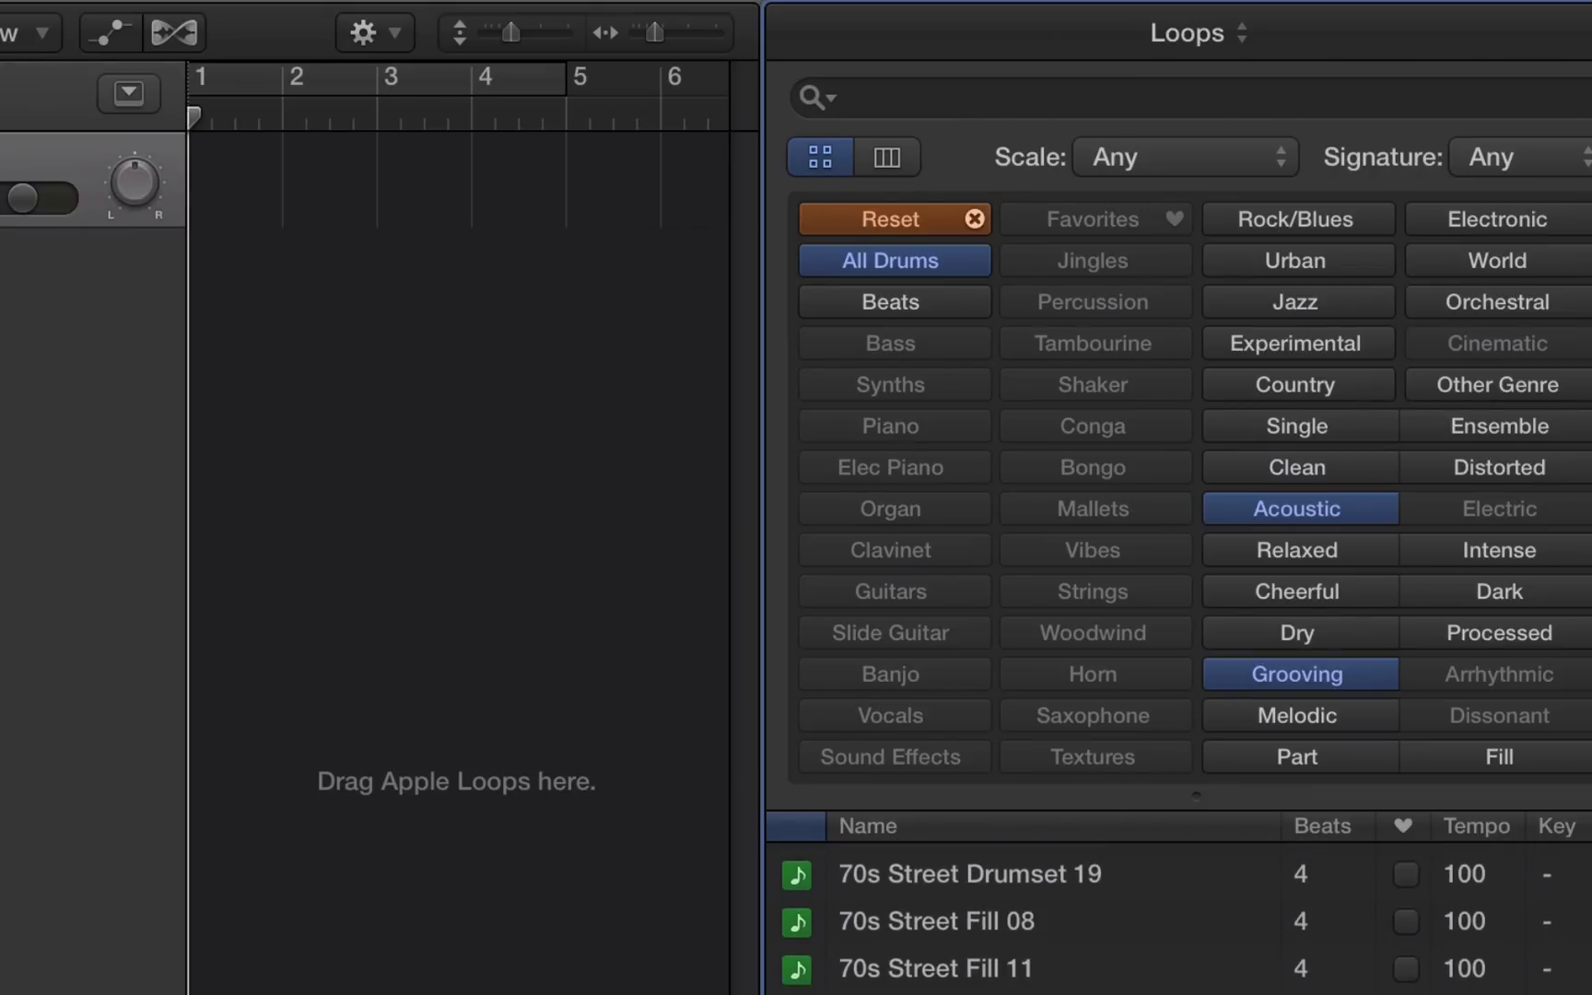
{"action": "scroll", "coordinate": [1133, 921], "scroll_direction": "down", "scroll_amount": 1}
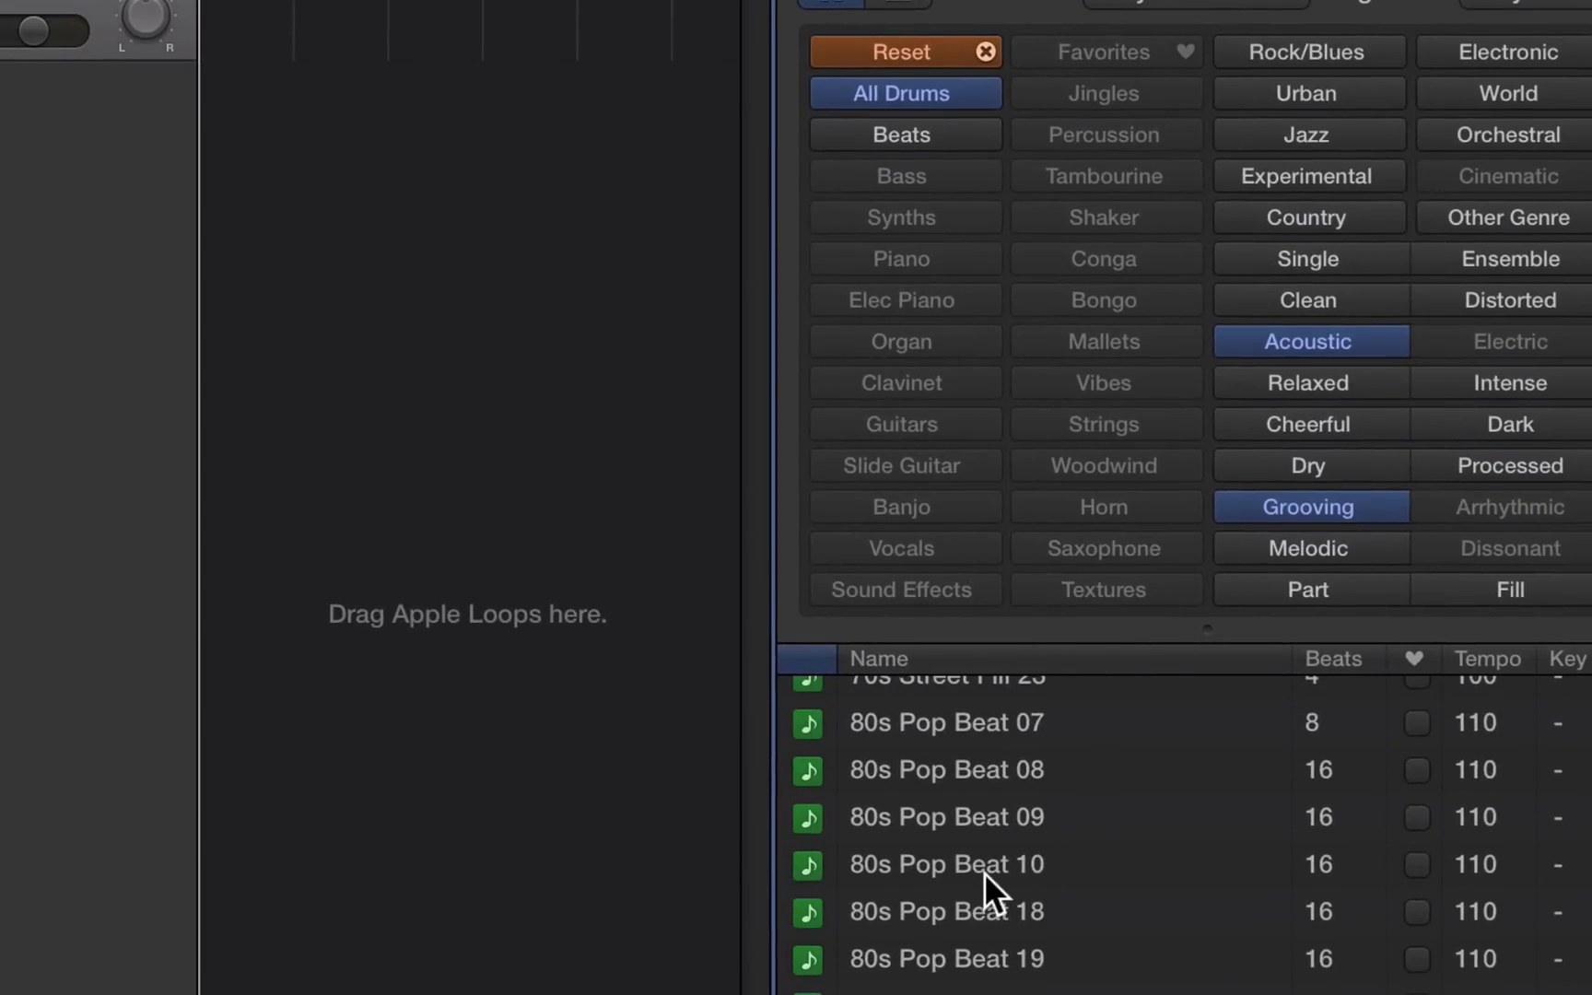
{"action": "left_click", "coordinate": [982, 866]}
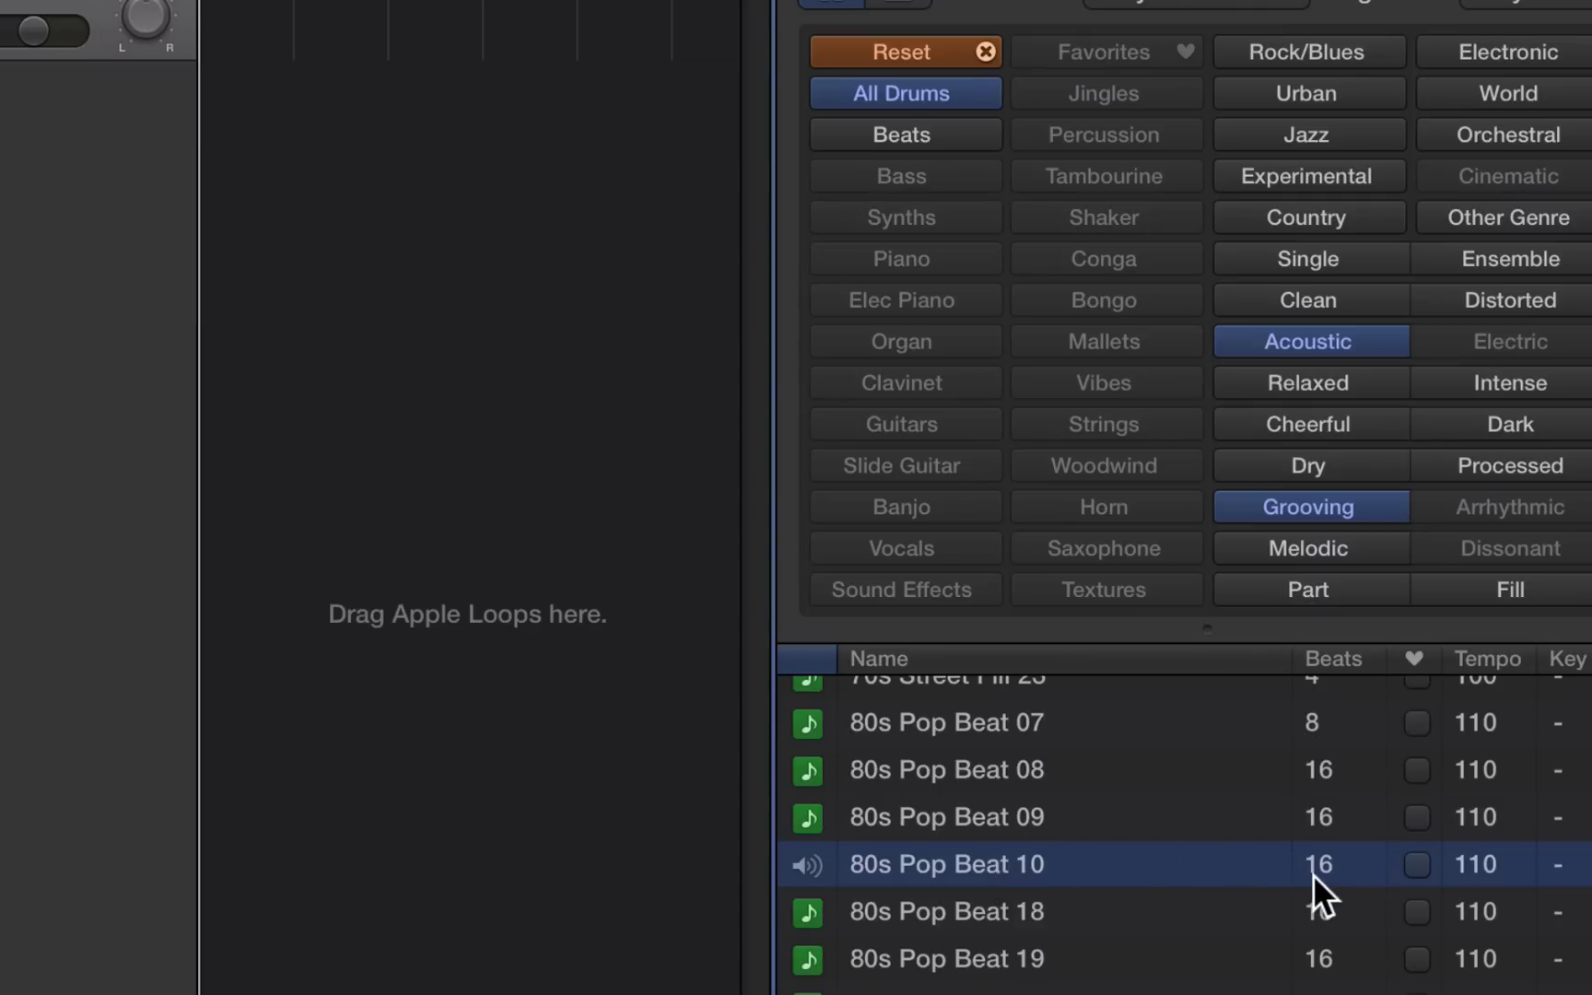
Step: Favorite and unfavorite 80s Pop Beat 10, then reset the filters and show Synths loops
{"action": "left_click", "coordinate": [1418, 864]}
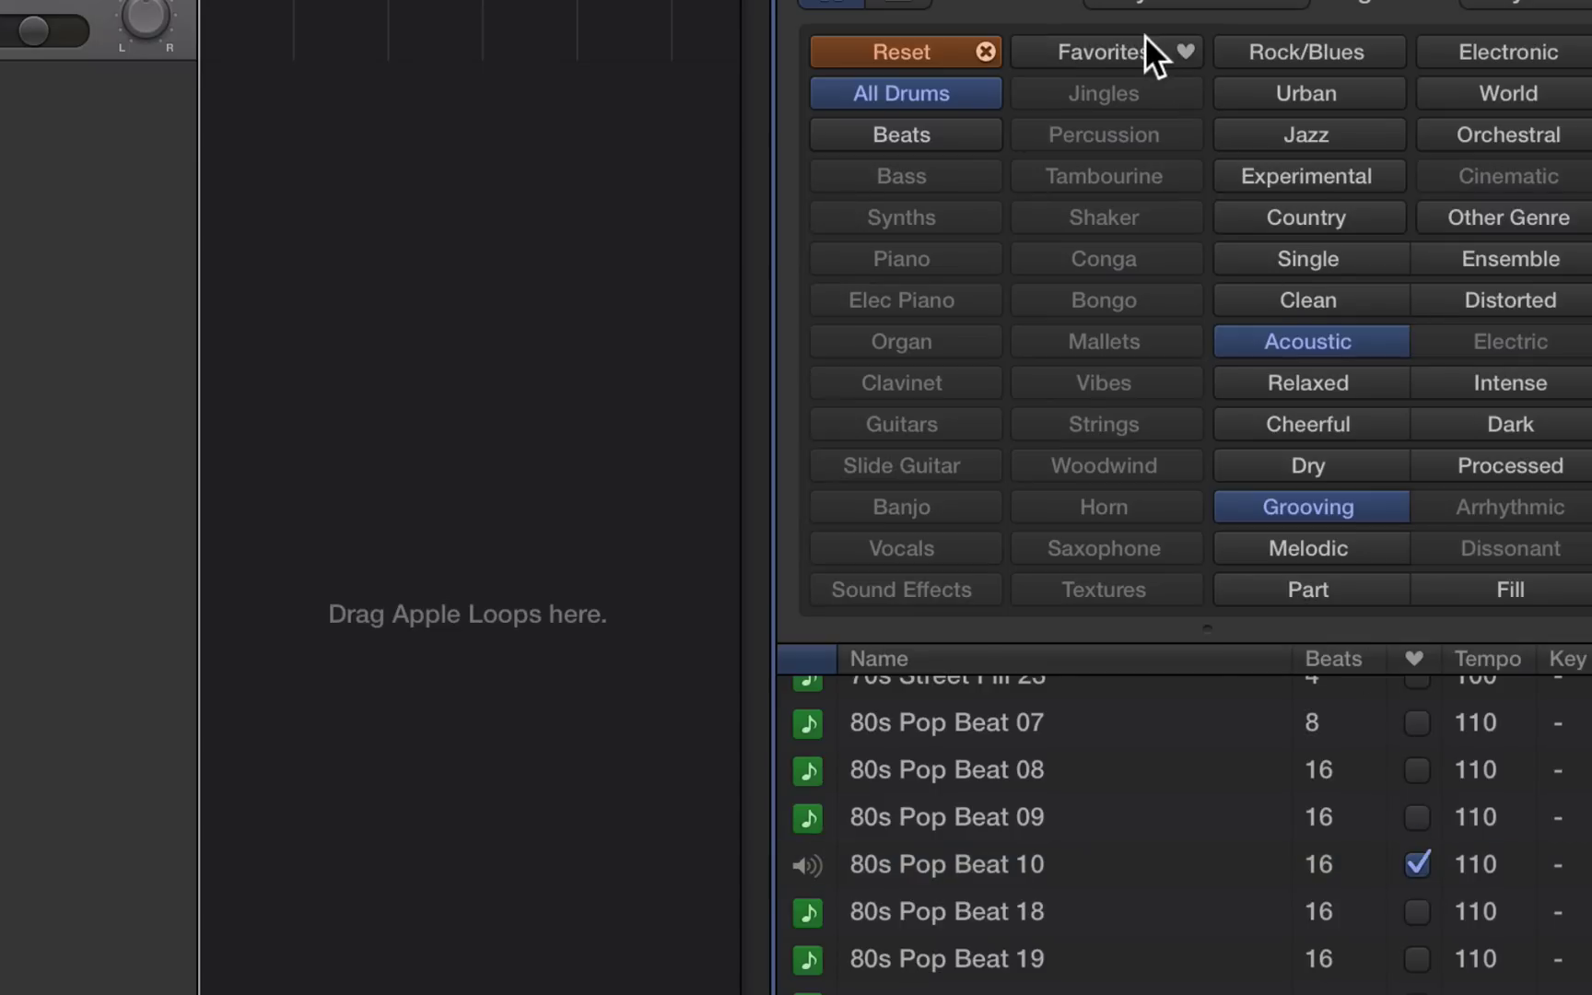
{"action": "left_click", "coordinate": [1418, 863]}
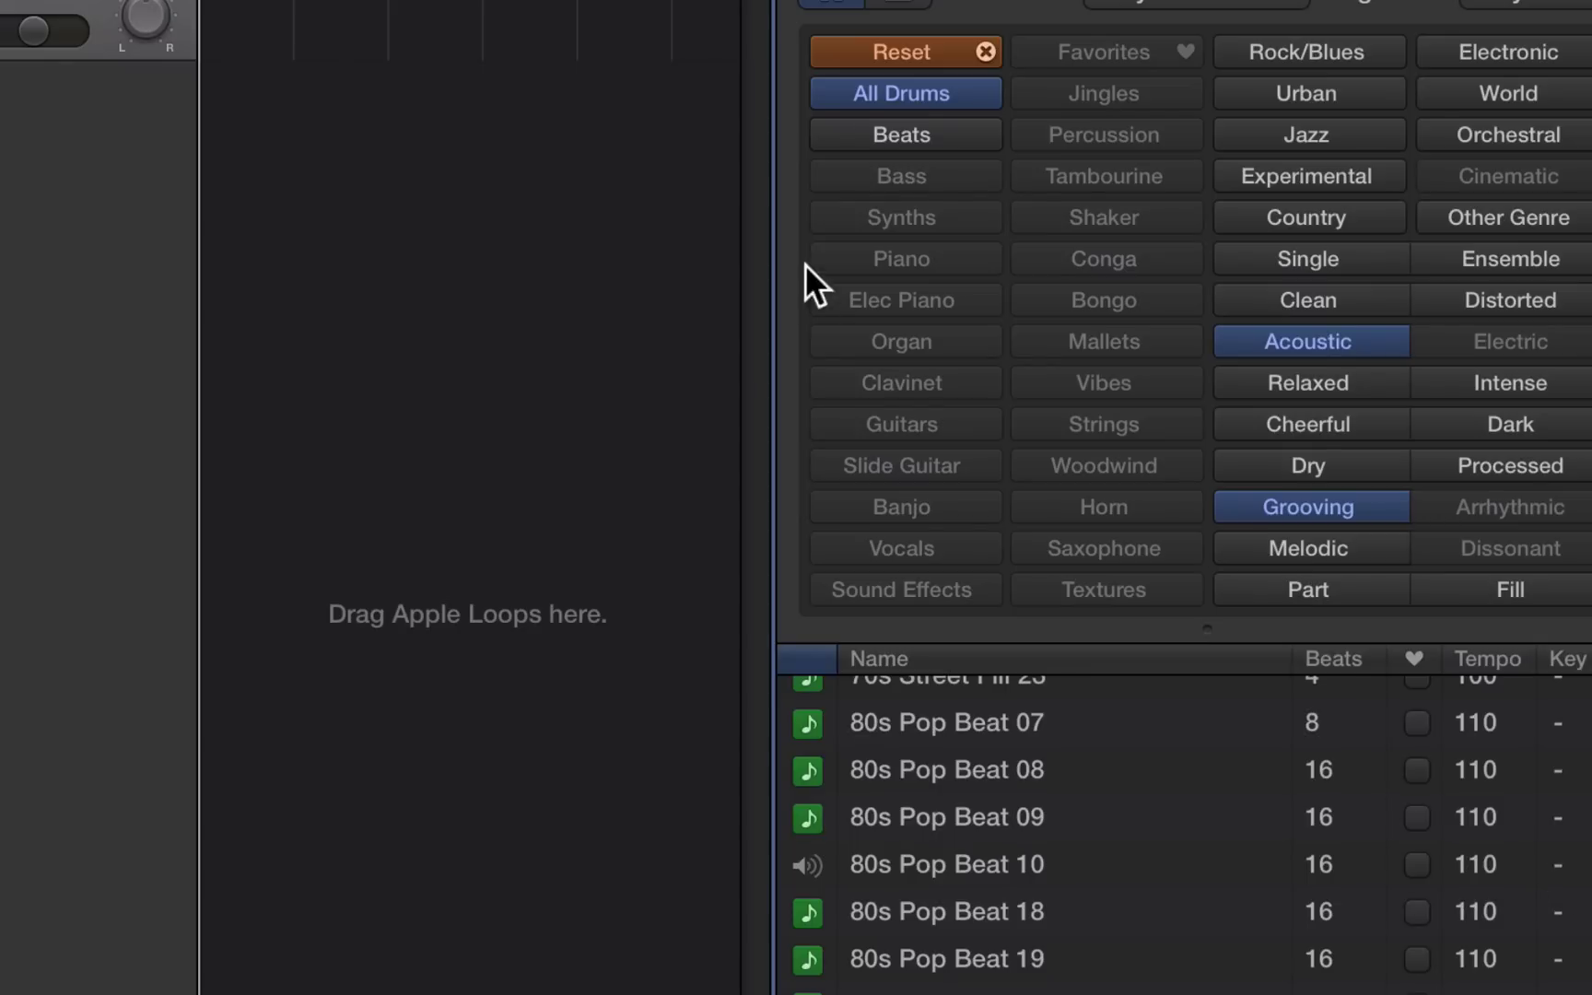
{"action": "left_click", "coordinate": [870, 39]}
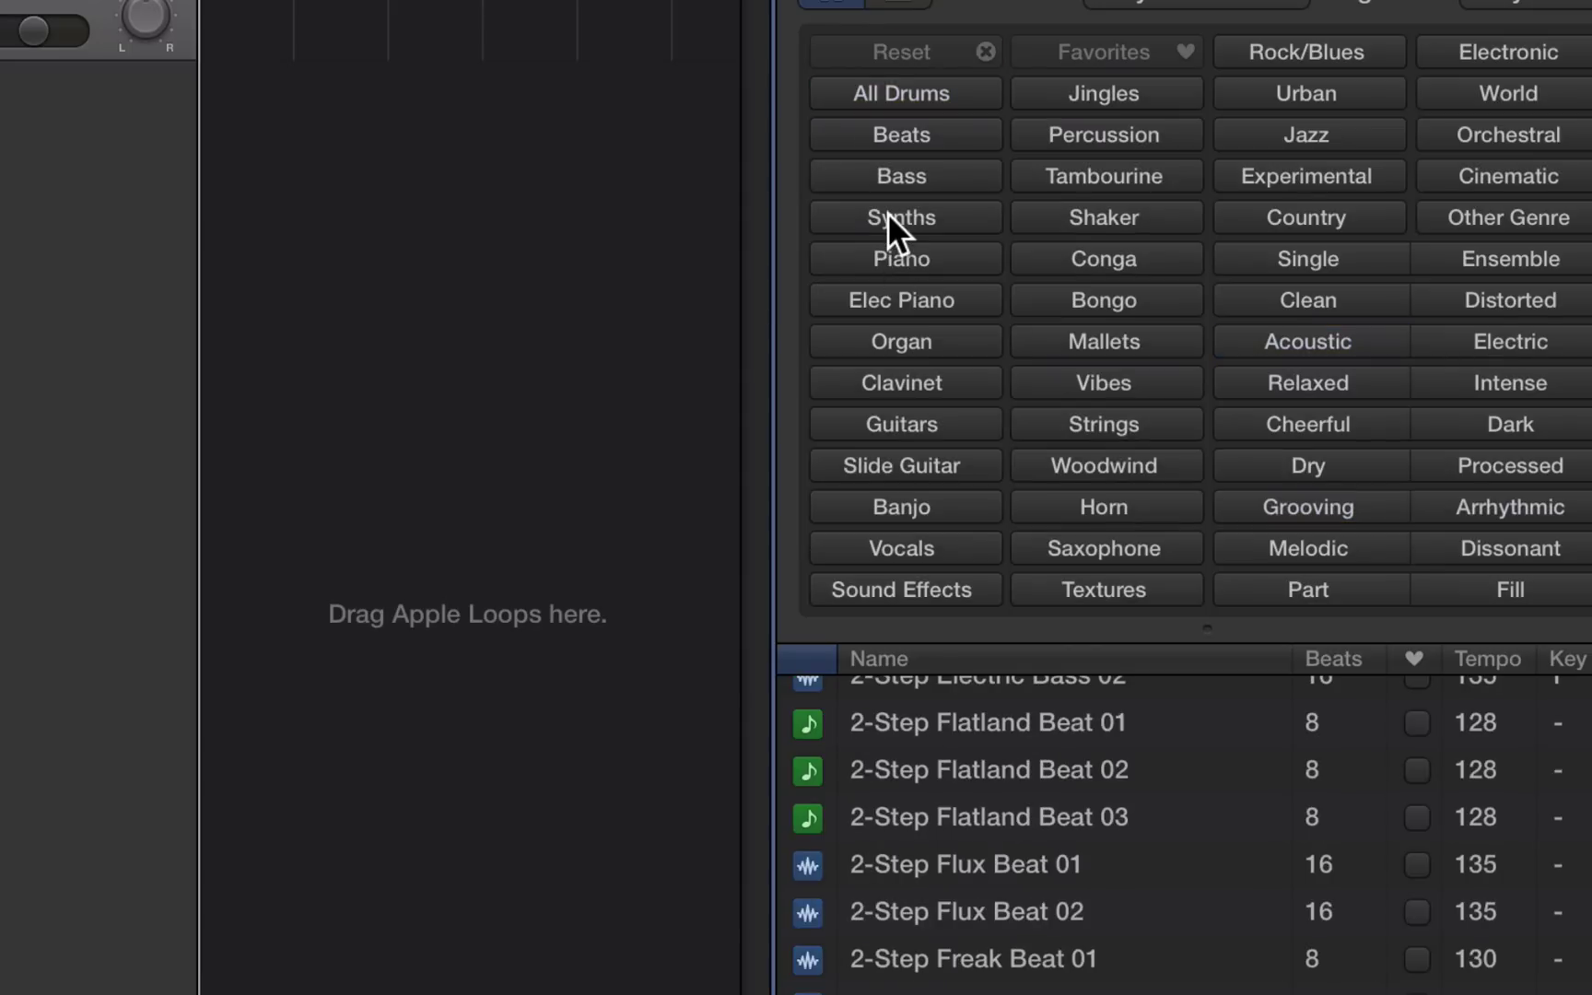
{"action": "left_click", "coordinate": [887, 216]}
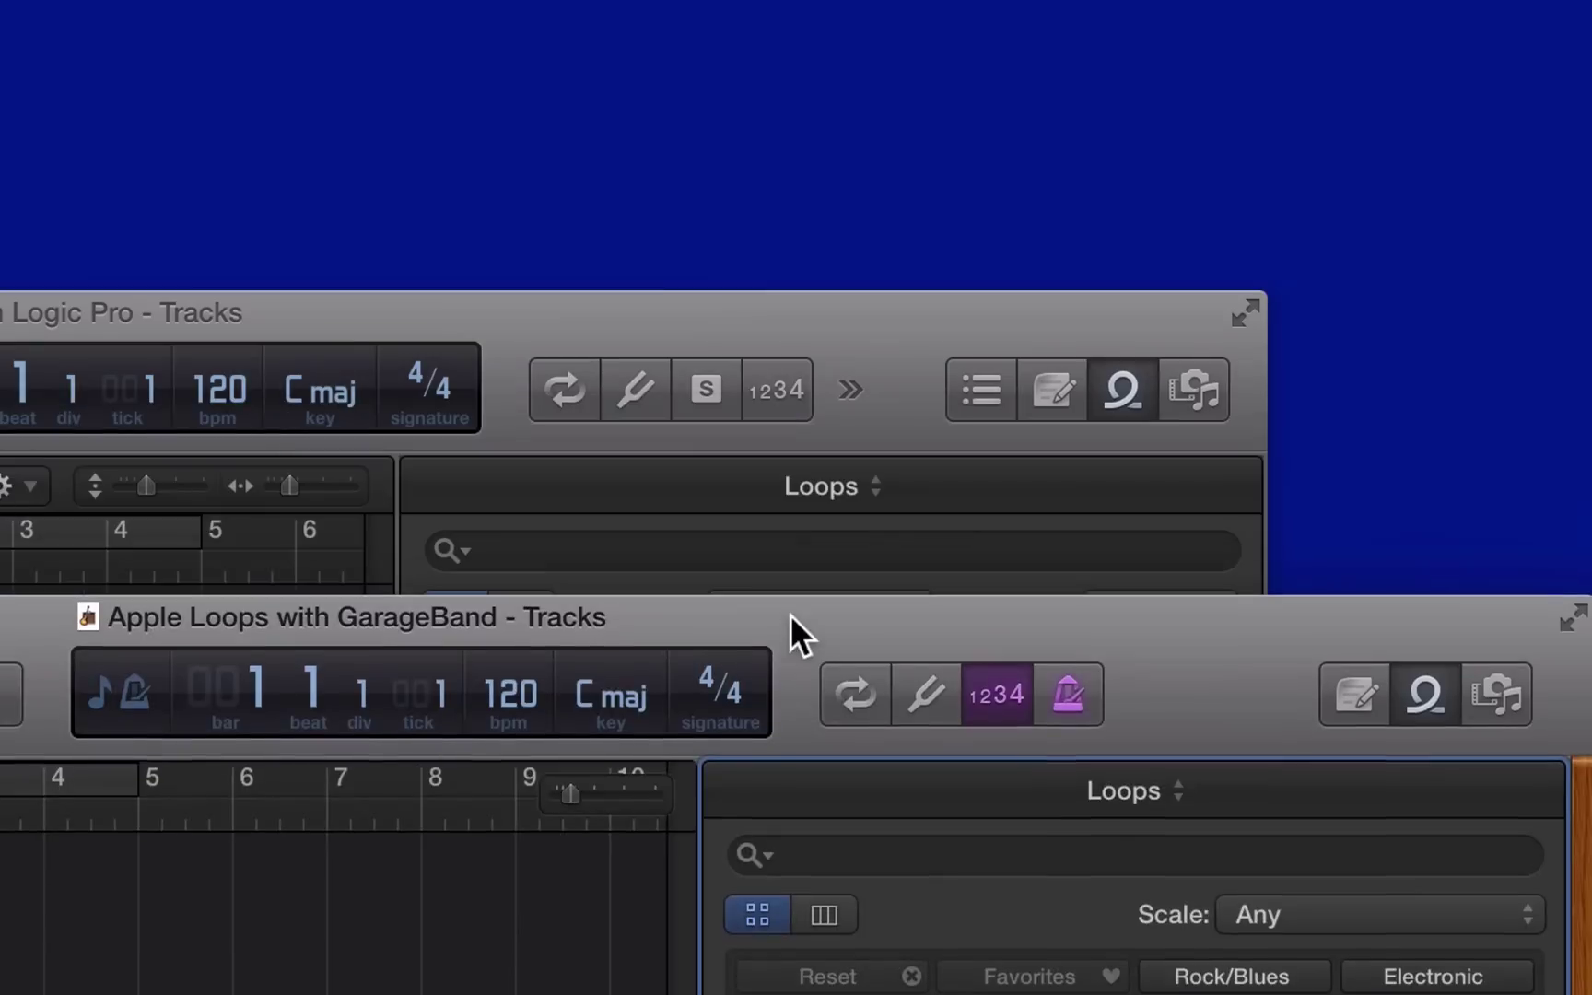
Step: Refilter Logic's loops to All Drums, Acoustic and Grooving and scroll down to Alt Metal Drumset 17
{"action": "left_click", "coordinate": [672, 307]}
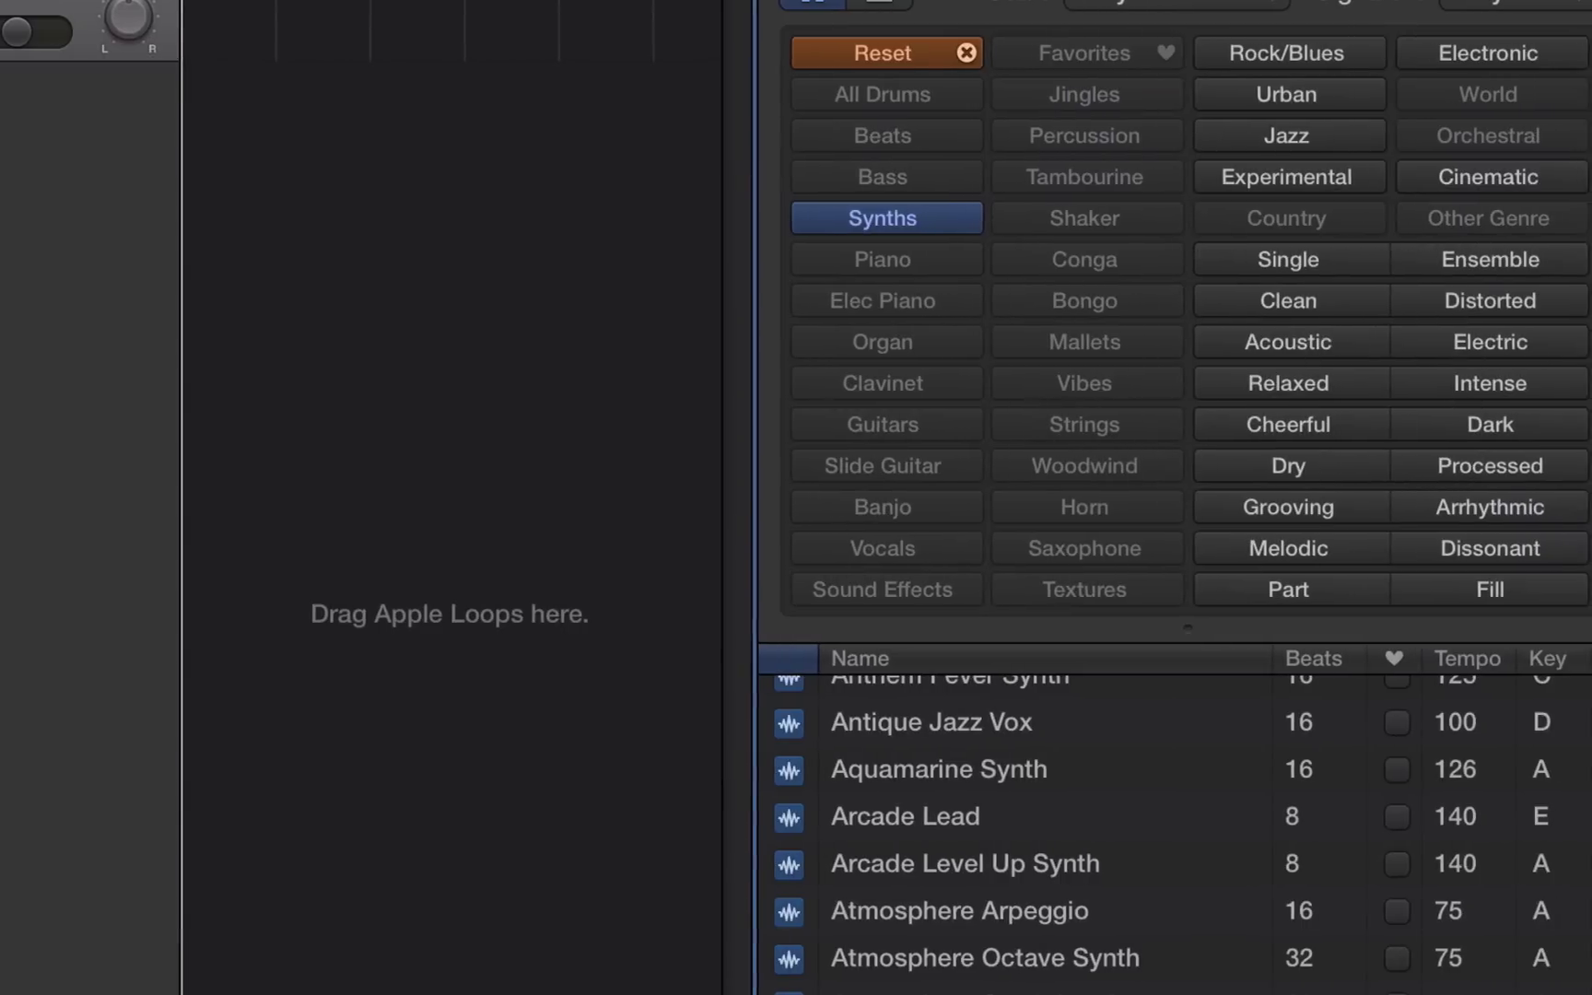
{"action": "left_click", "coordinate": [851, 51]}
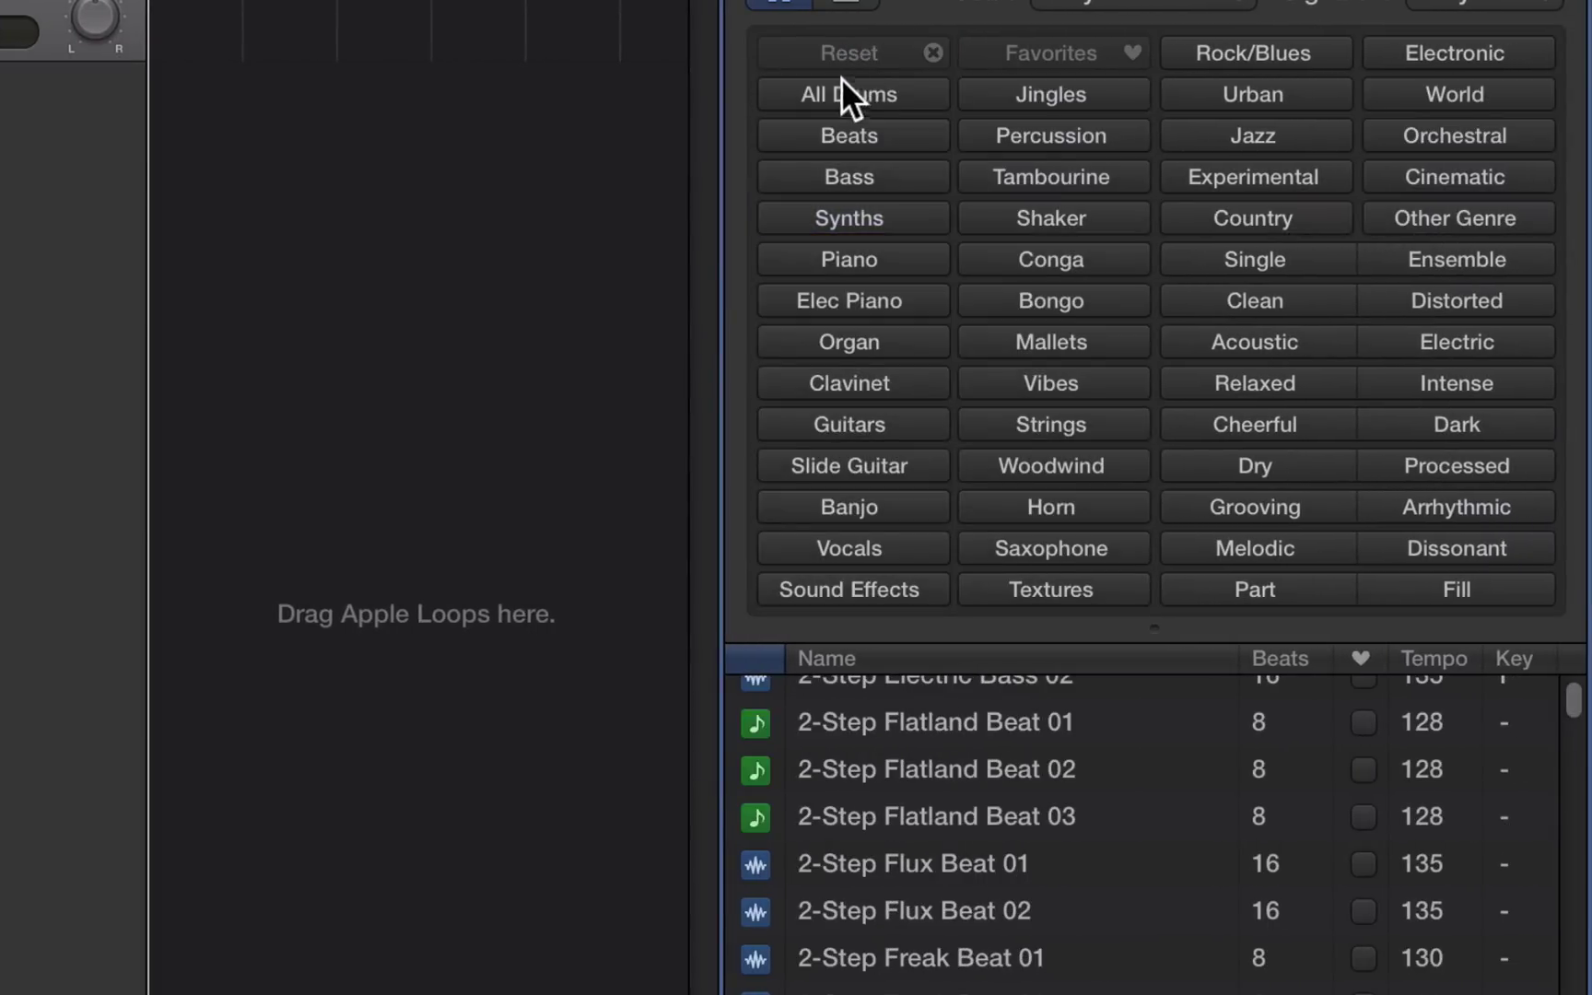
{"action": "left_click", "coordinate": [834, 91]}
{"action": "left_click", "coordinate": [1257, 346]}
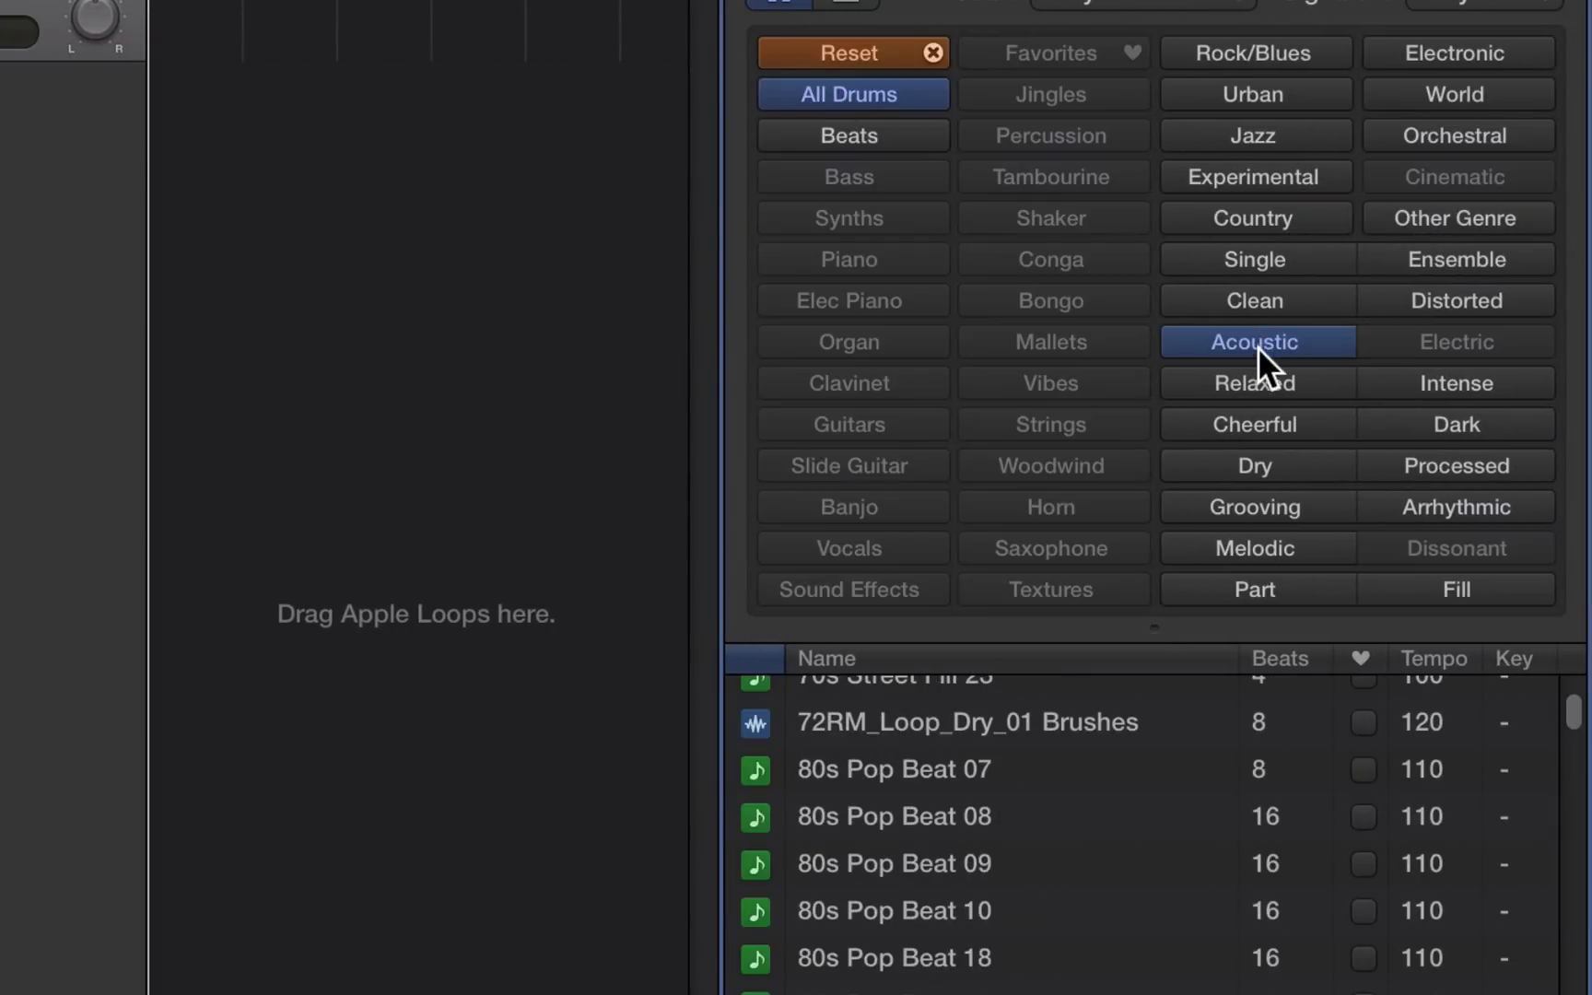
{"action": "left_click", "coordinate": [1257, 505]}
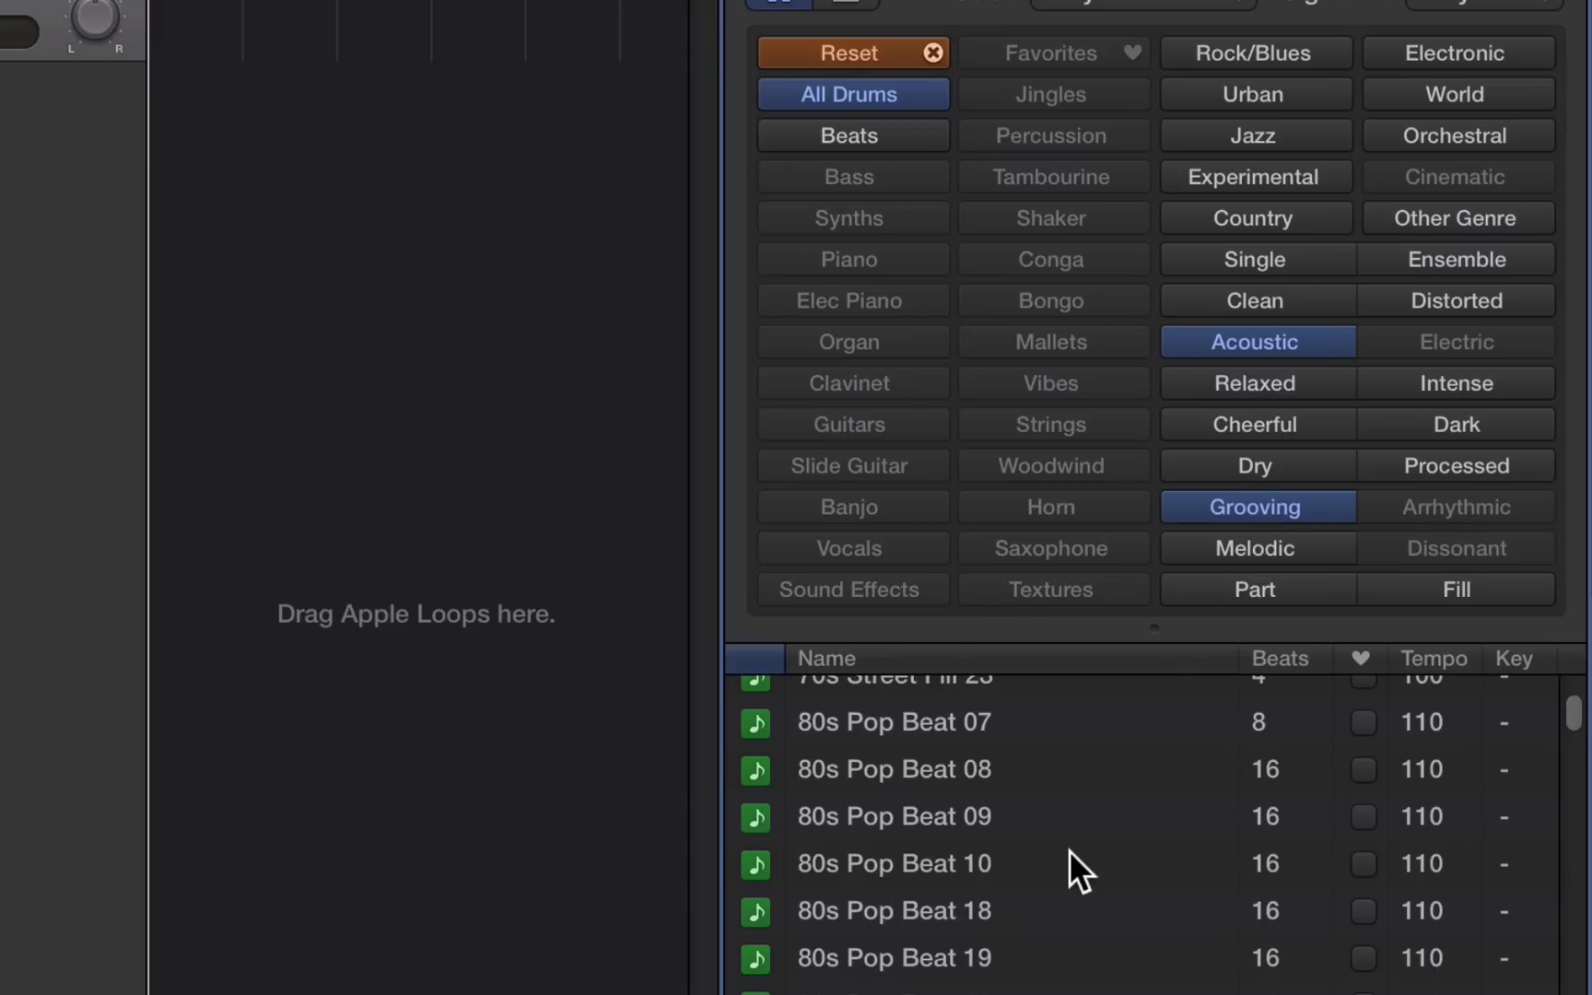
{"action": "scroll", "coordinate": [1069, 850], "scroll_direction": "down", "scroll_amount": 4}
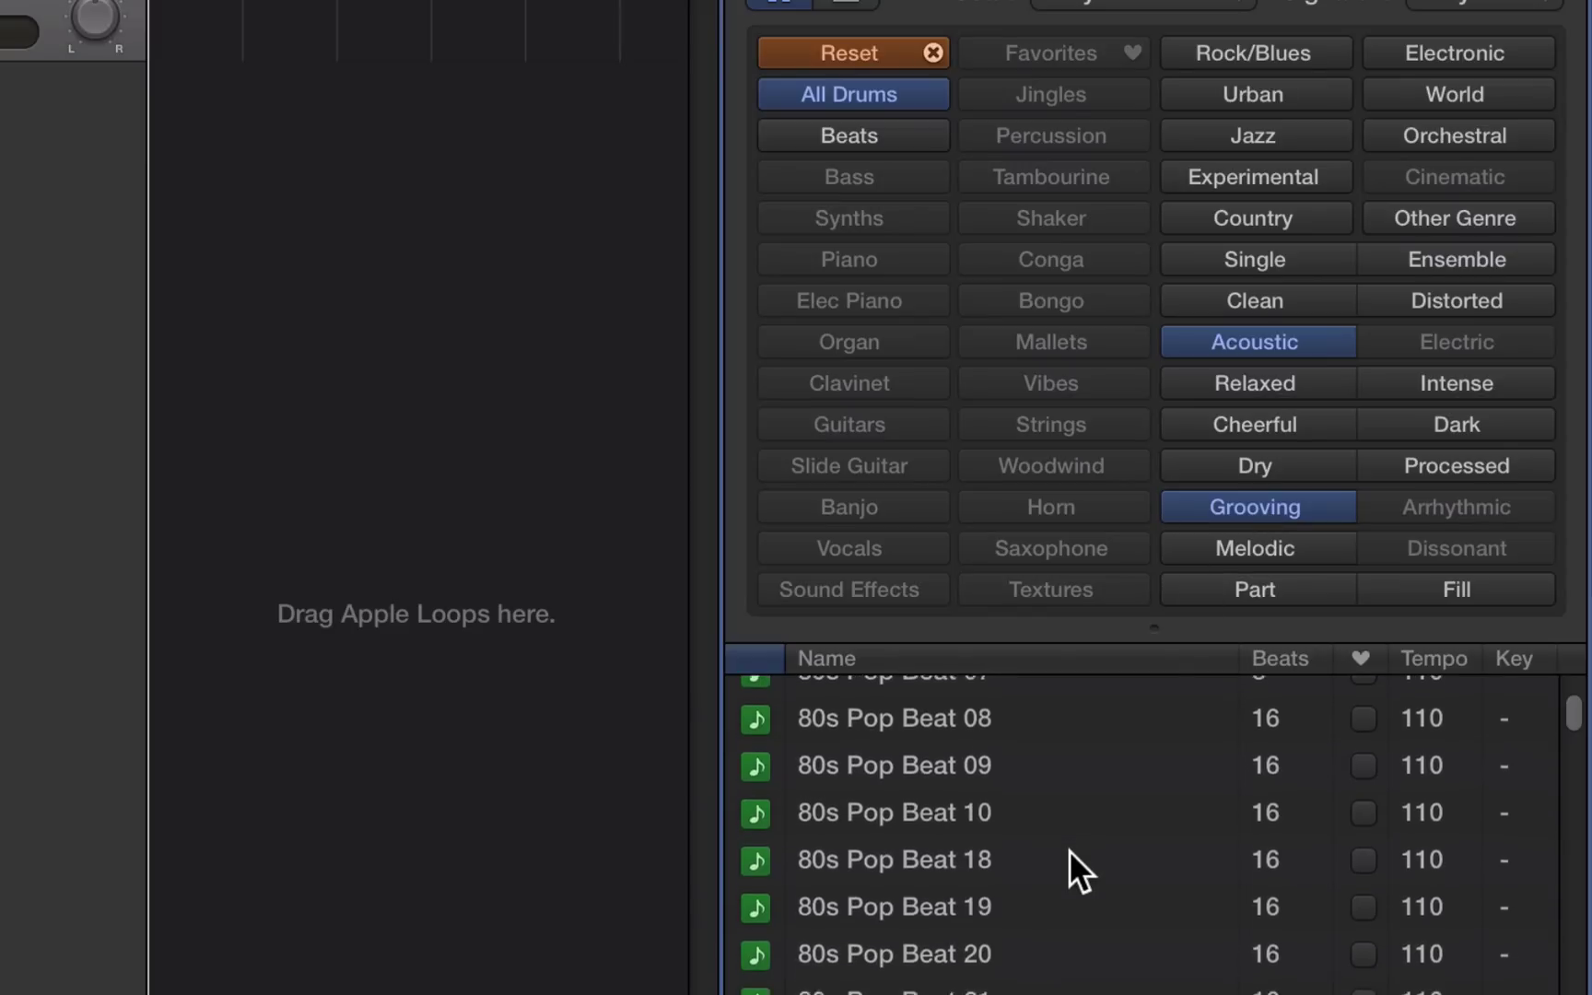
{"action": "scroll", "coordinate": [1068, 849], "scroll_direction": "down", "scroll_amount": 7}
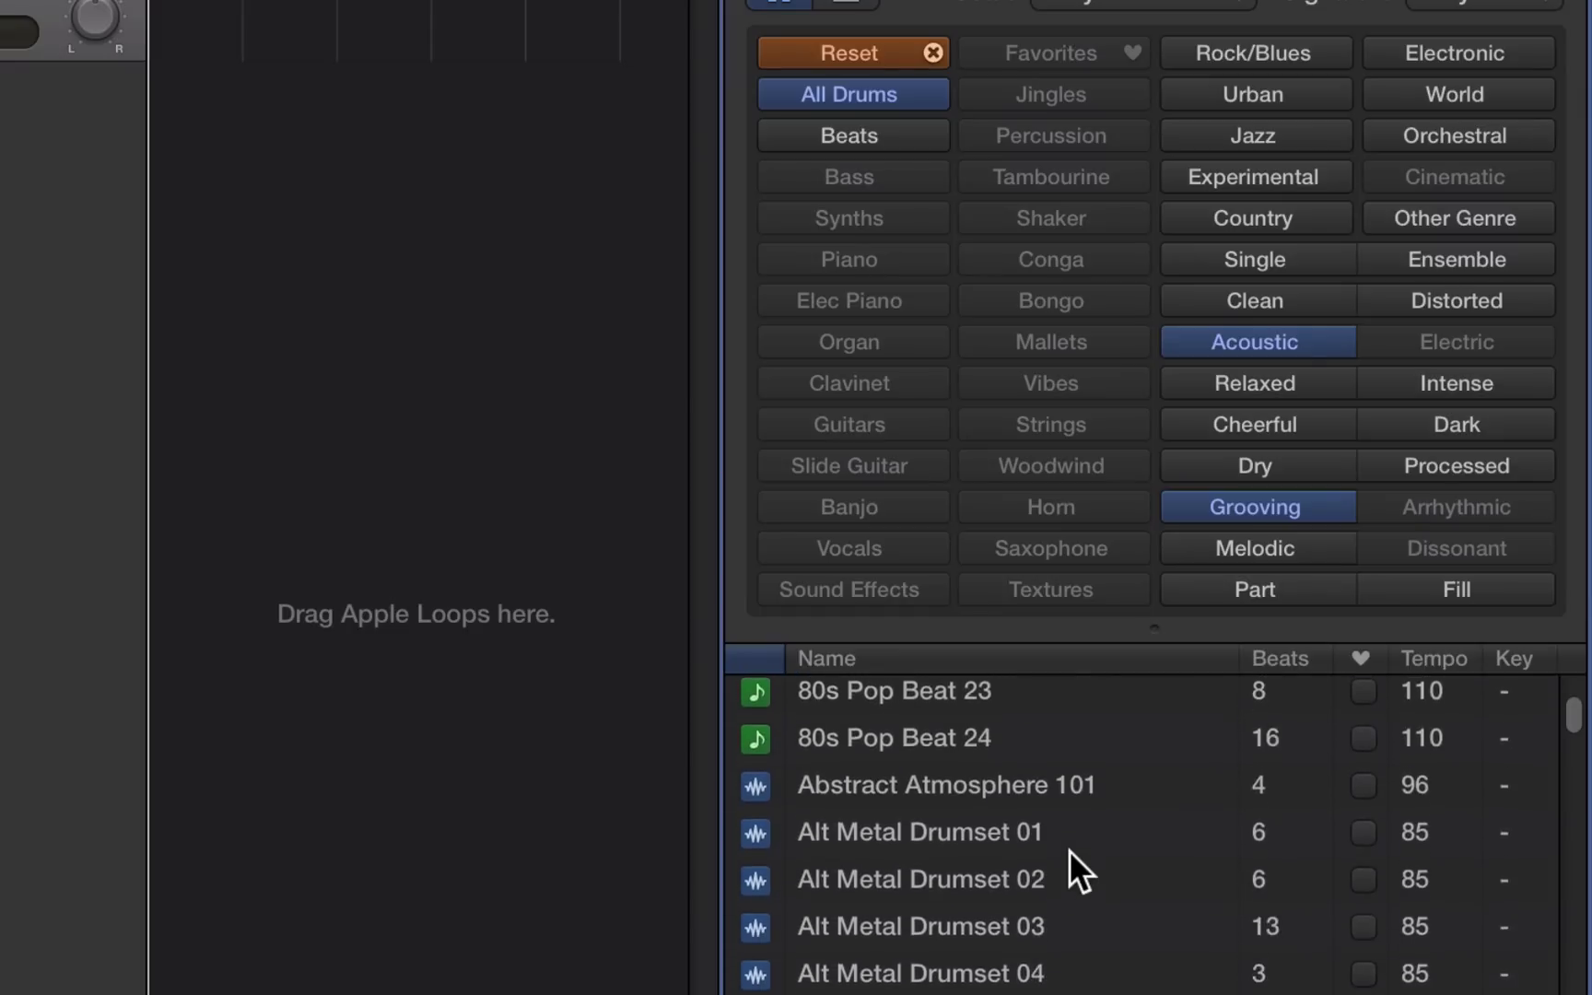
{"action": "scroll", "coordinate": [1069, 849], "scroll_direction": "down", "scroll_amount": 3}
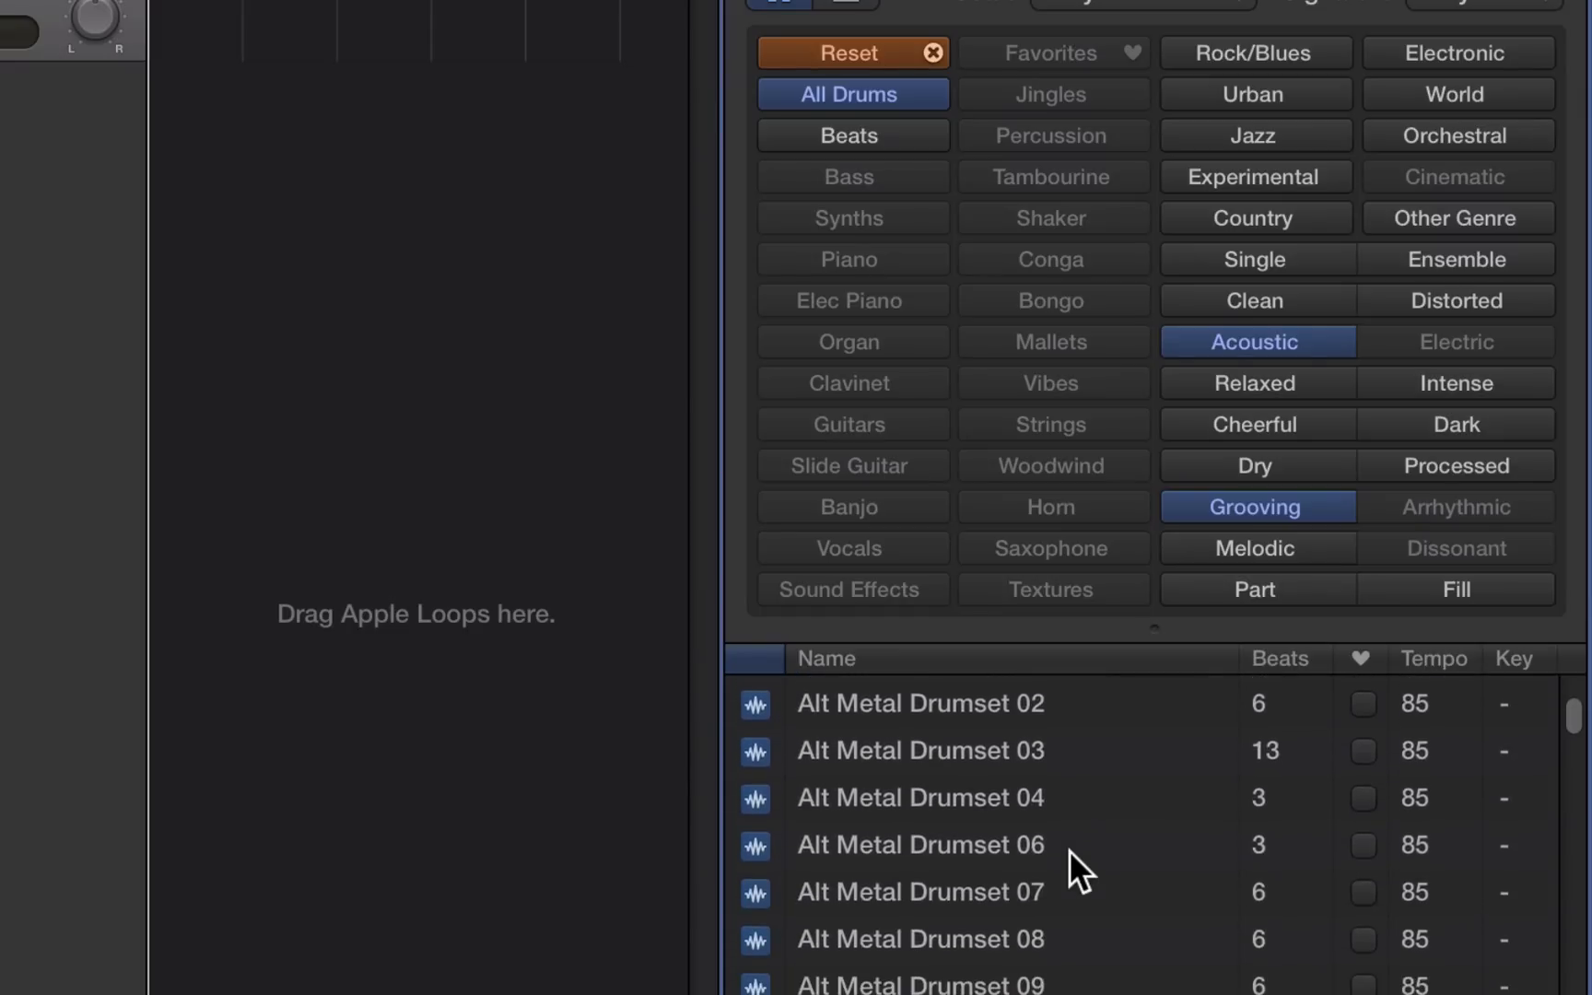
{"action": "scroll", "coordinate": [1068, 849], "scroll_direction": "down", "scroll_amount": 1}
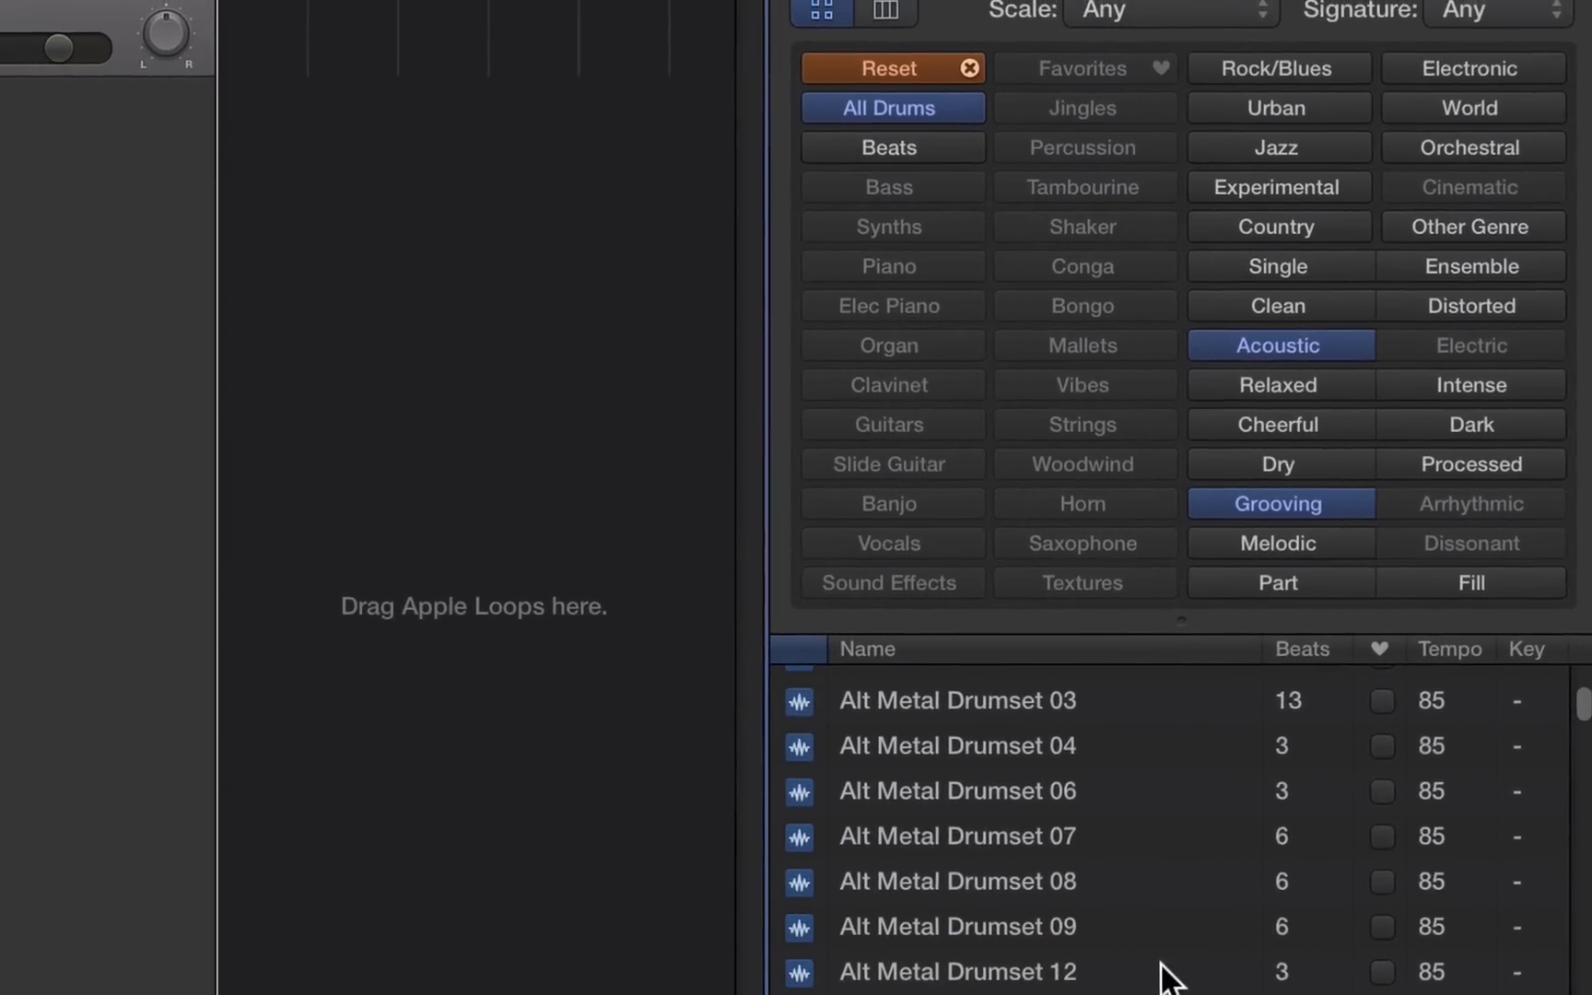
{"action": "scroll", "coordinate": [1170, 968], "scroll_direction": "down", "scroll_amount": 5}
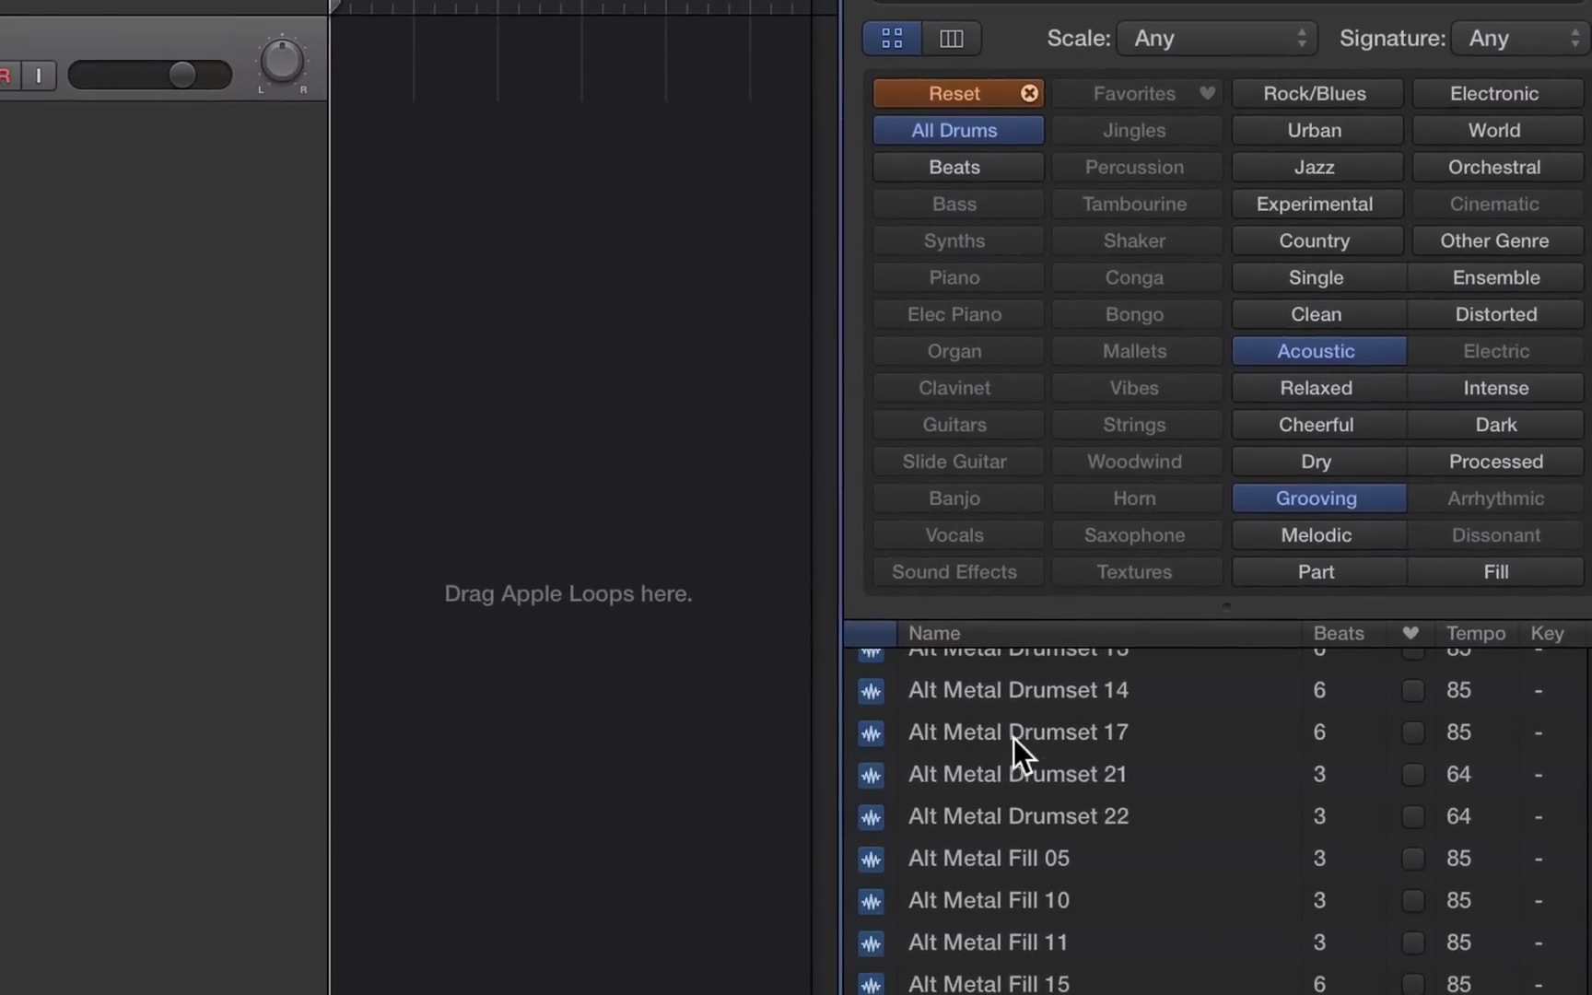
Step: Place Alt Metal Drumset 17 on the top track, declining its tempo information
{"action": "left_click_drag", "start_coordinate": [1008, 738], "coordinate": [338, 54]}
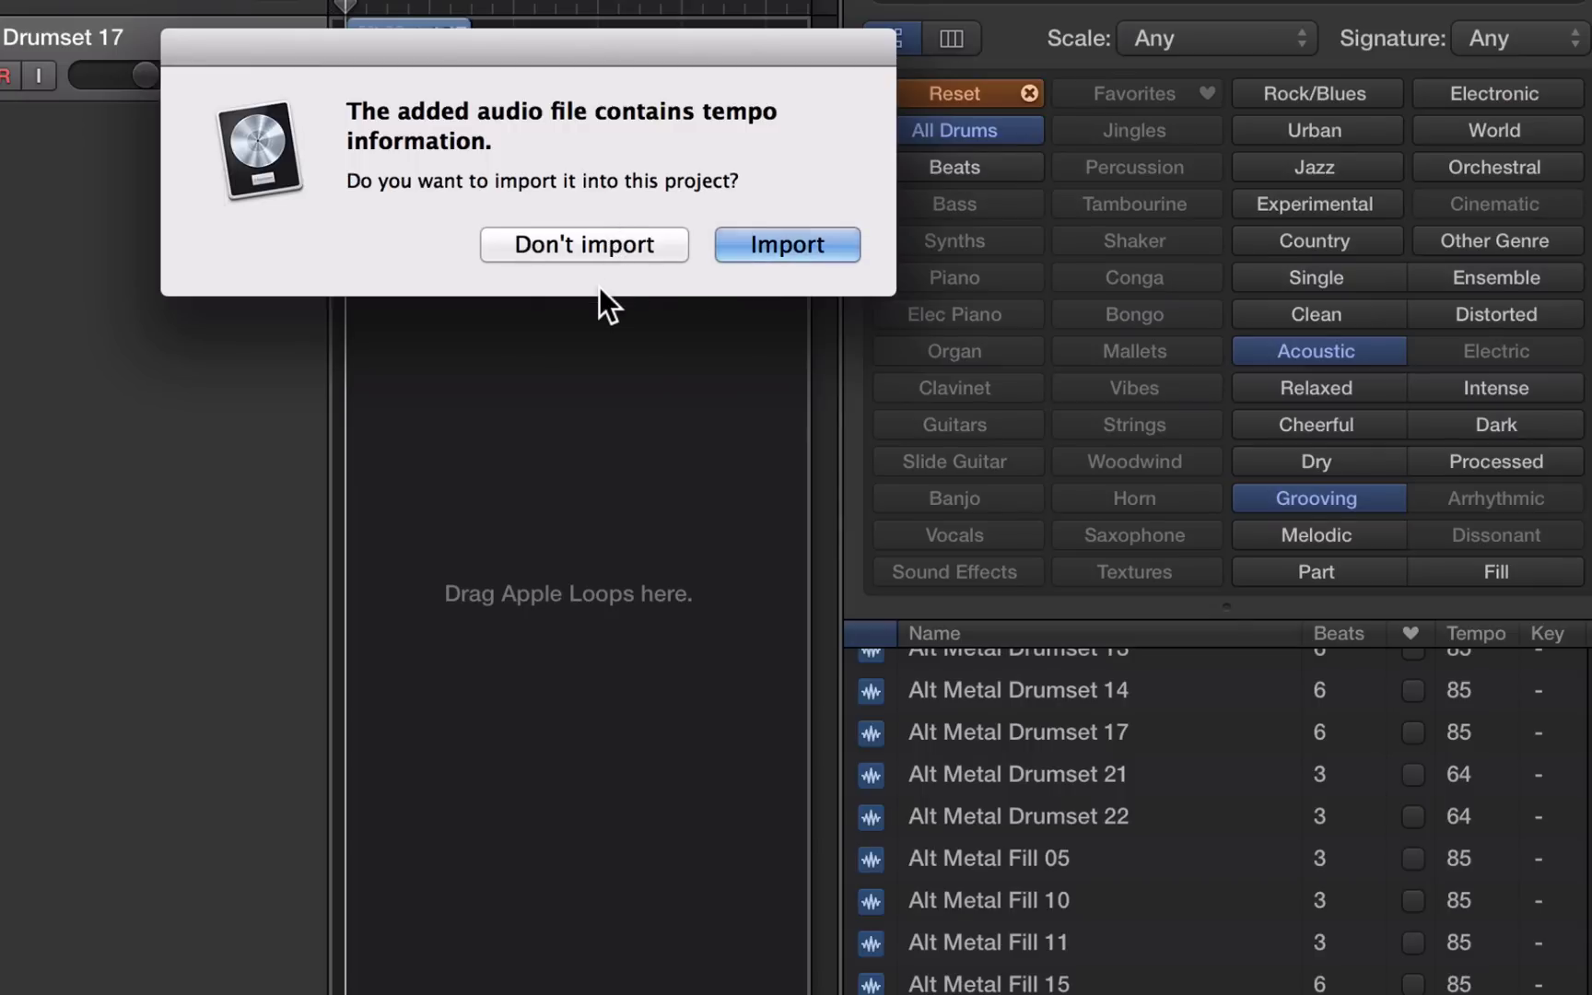
{"action": "left_click", "coordinate": [564, 243]}
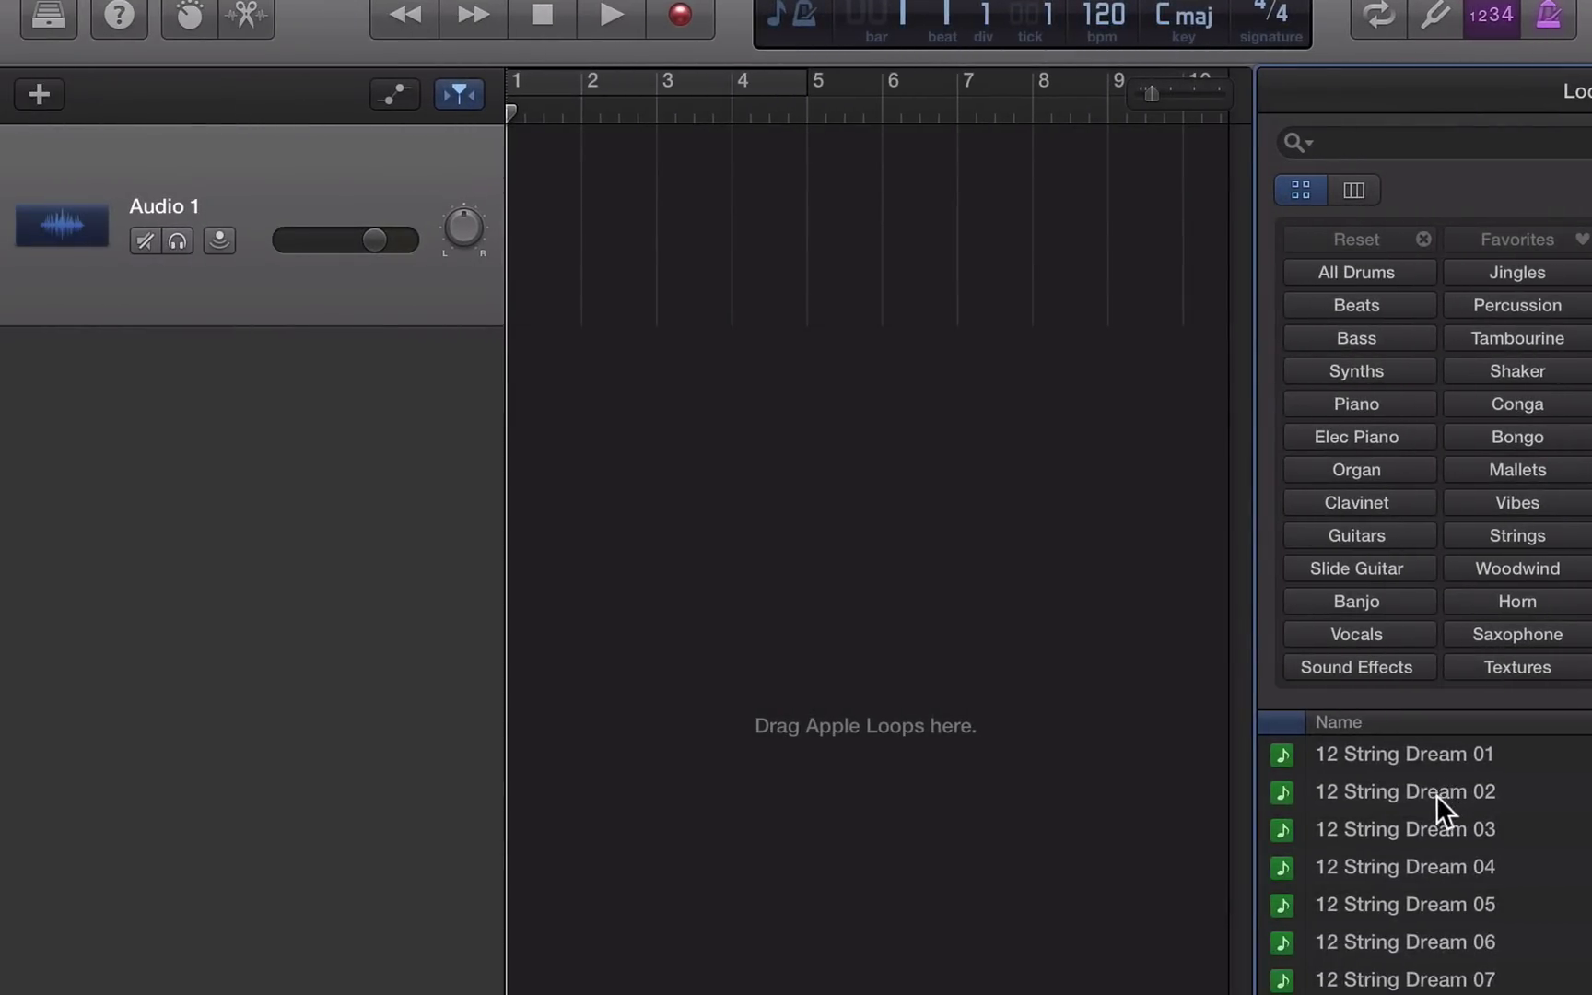
Step: Put 12 String Dream 02 at bar 1 on a new track and Audio 1, then try a strum loop
{"action": "left_click_drag", "start_coordinate": [1436, 795], "coordinate": [547, 539]}
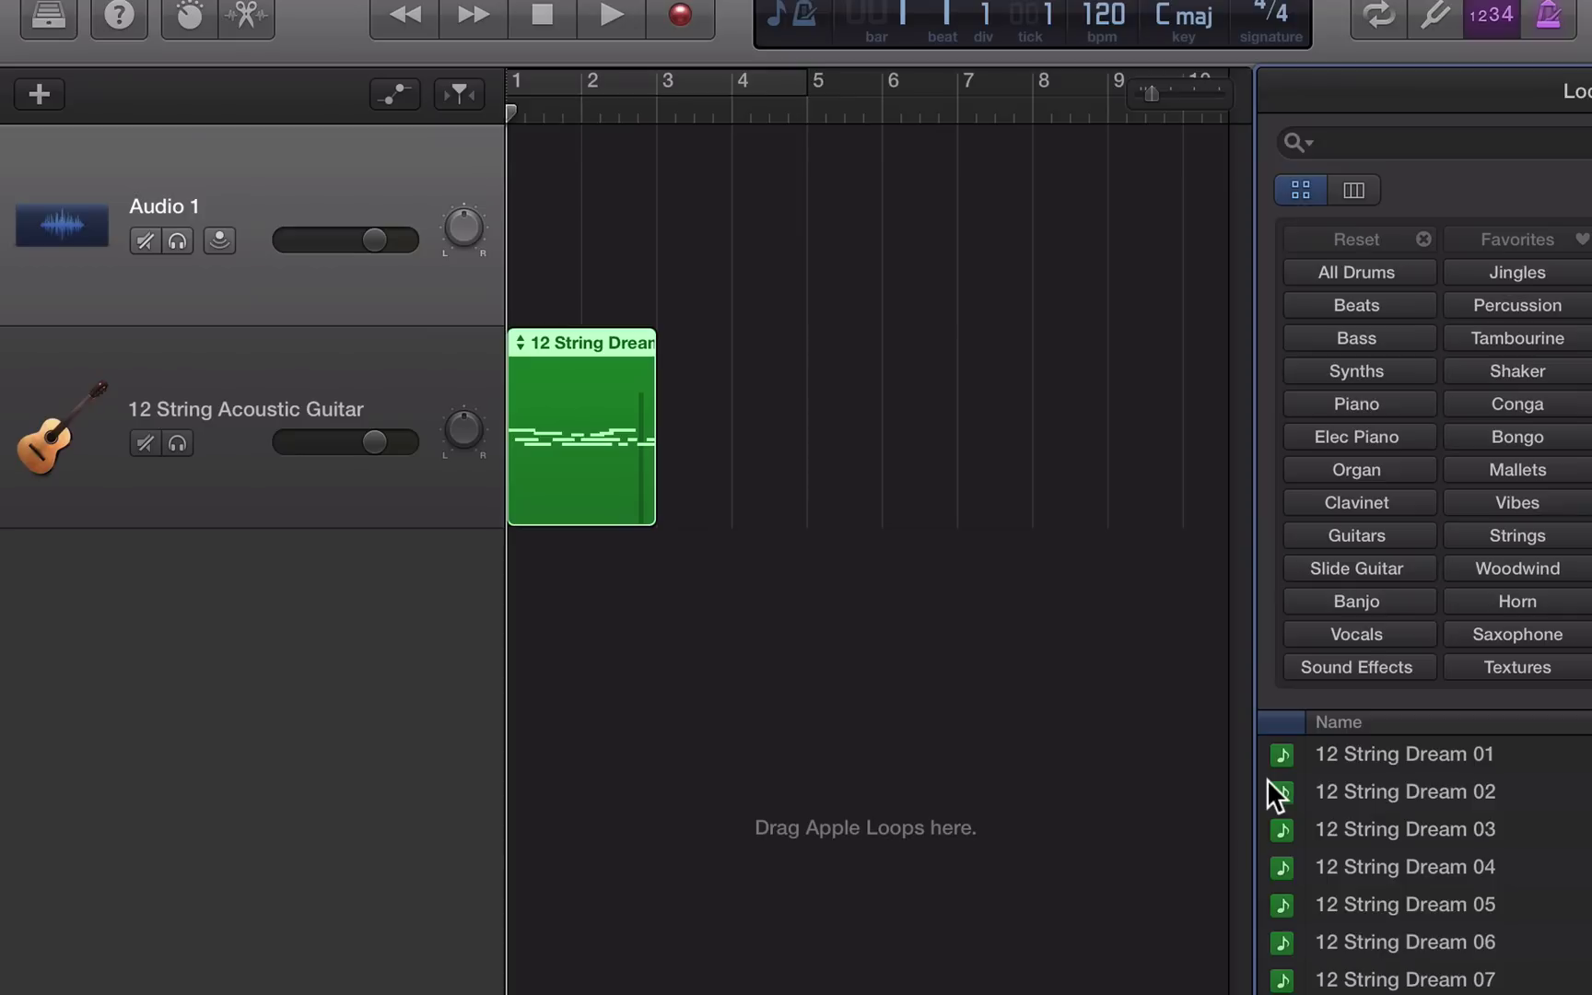
{"action": "left_click_drag", "start_coordinate": [1341, 788], "coordinate": [553, 212]}
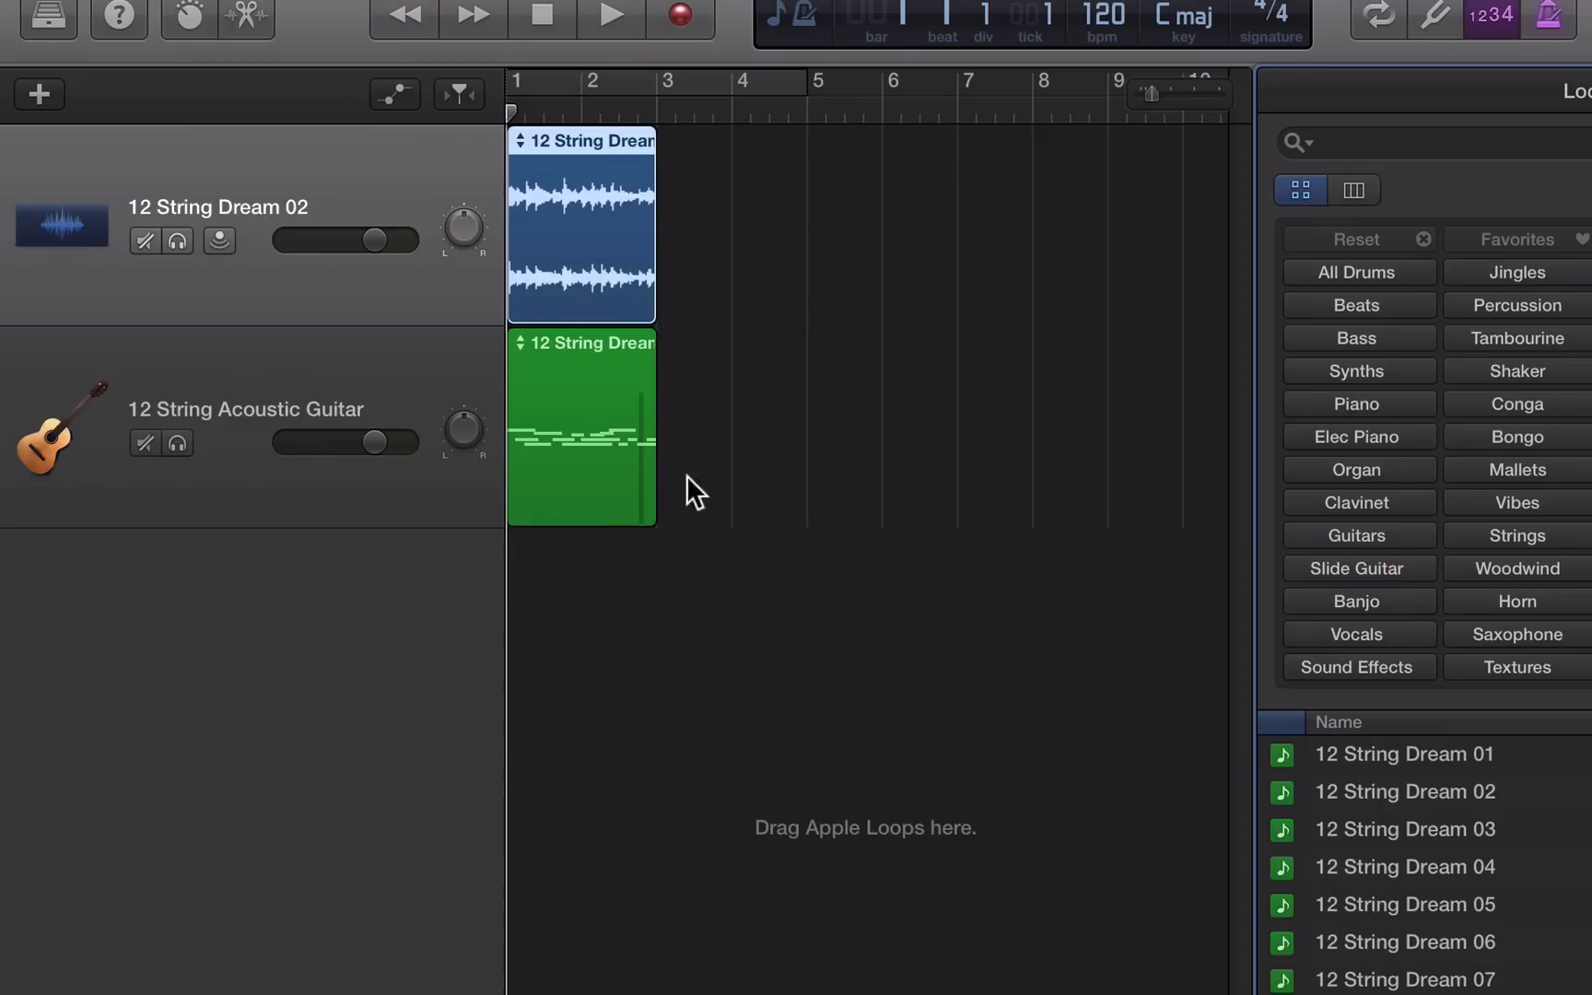
{"action": "left_click_drag", "start_coordinate": [1289, 986], "coordinate": [594, 456]}
Step: Filter to Sound Effects and drop Abstract Atmosphere 151 at bar 1 on a new track
{"action": "left_click", "coordinate": [1350, 667]}
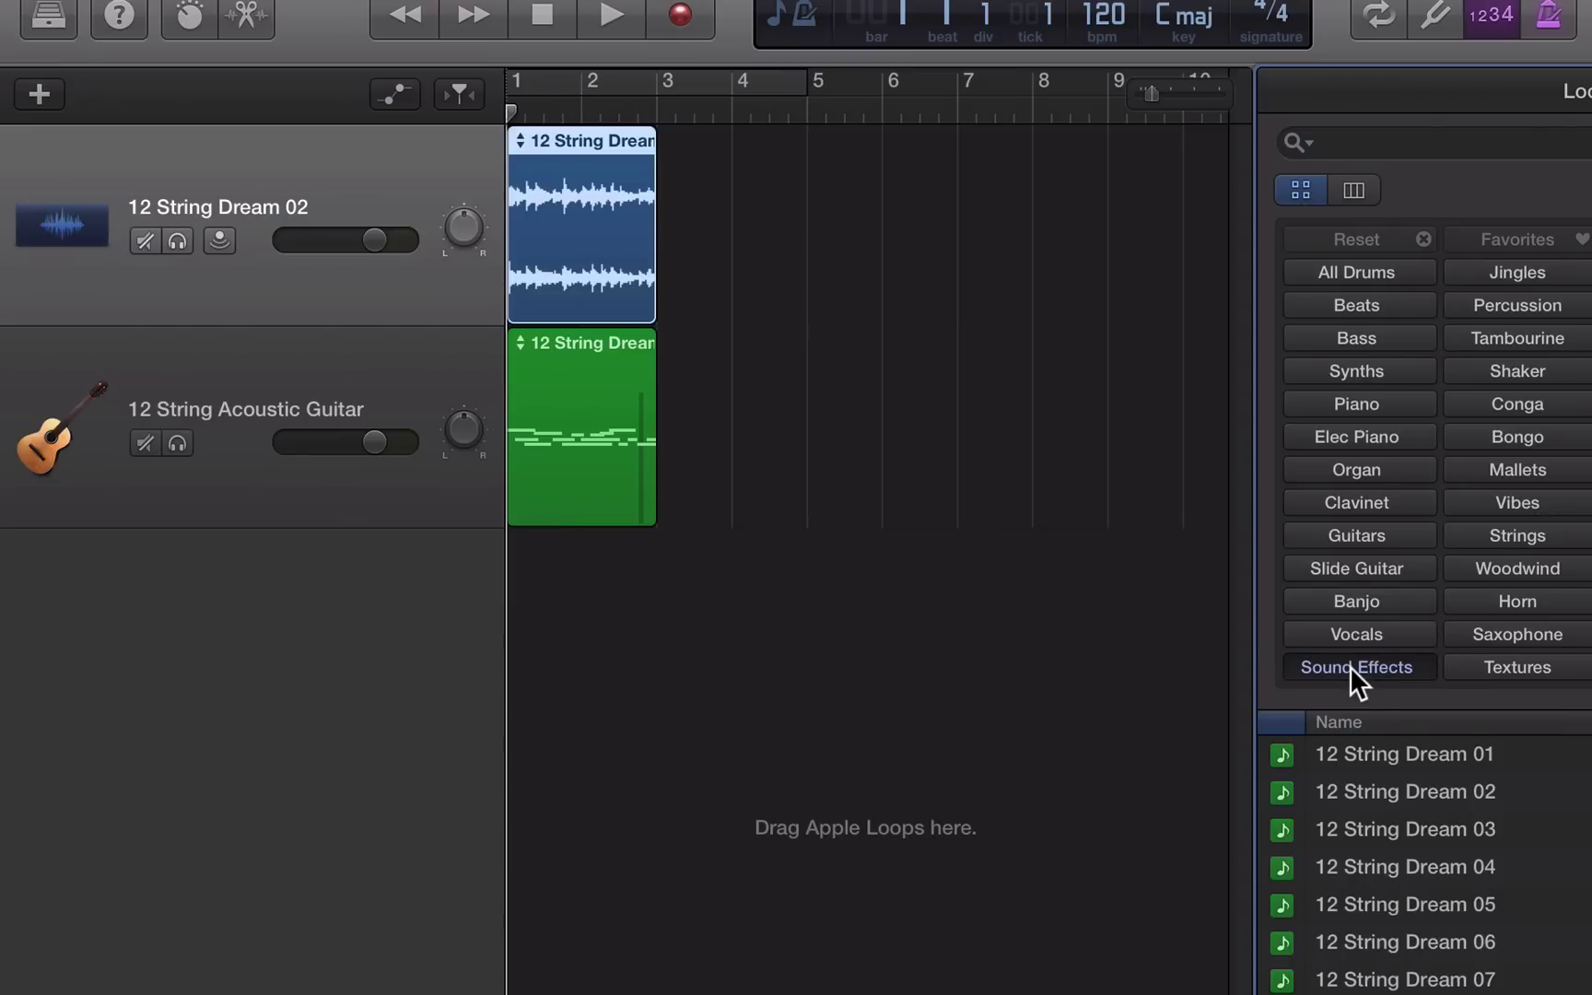
{"action": "scroll", "coordinate": [1540, 956], "scroll_direction": "down", "scroll_amount": 20}
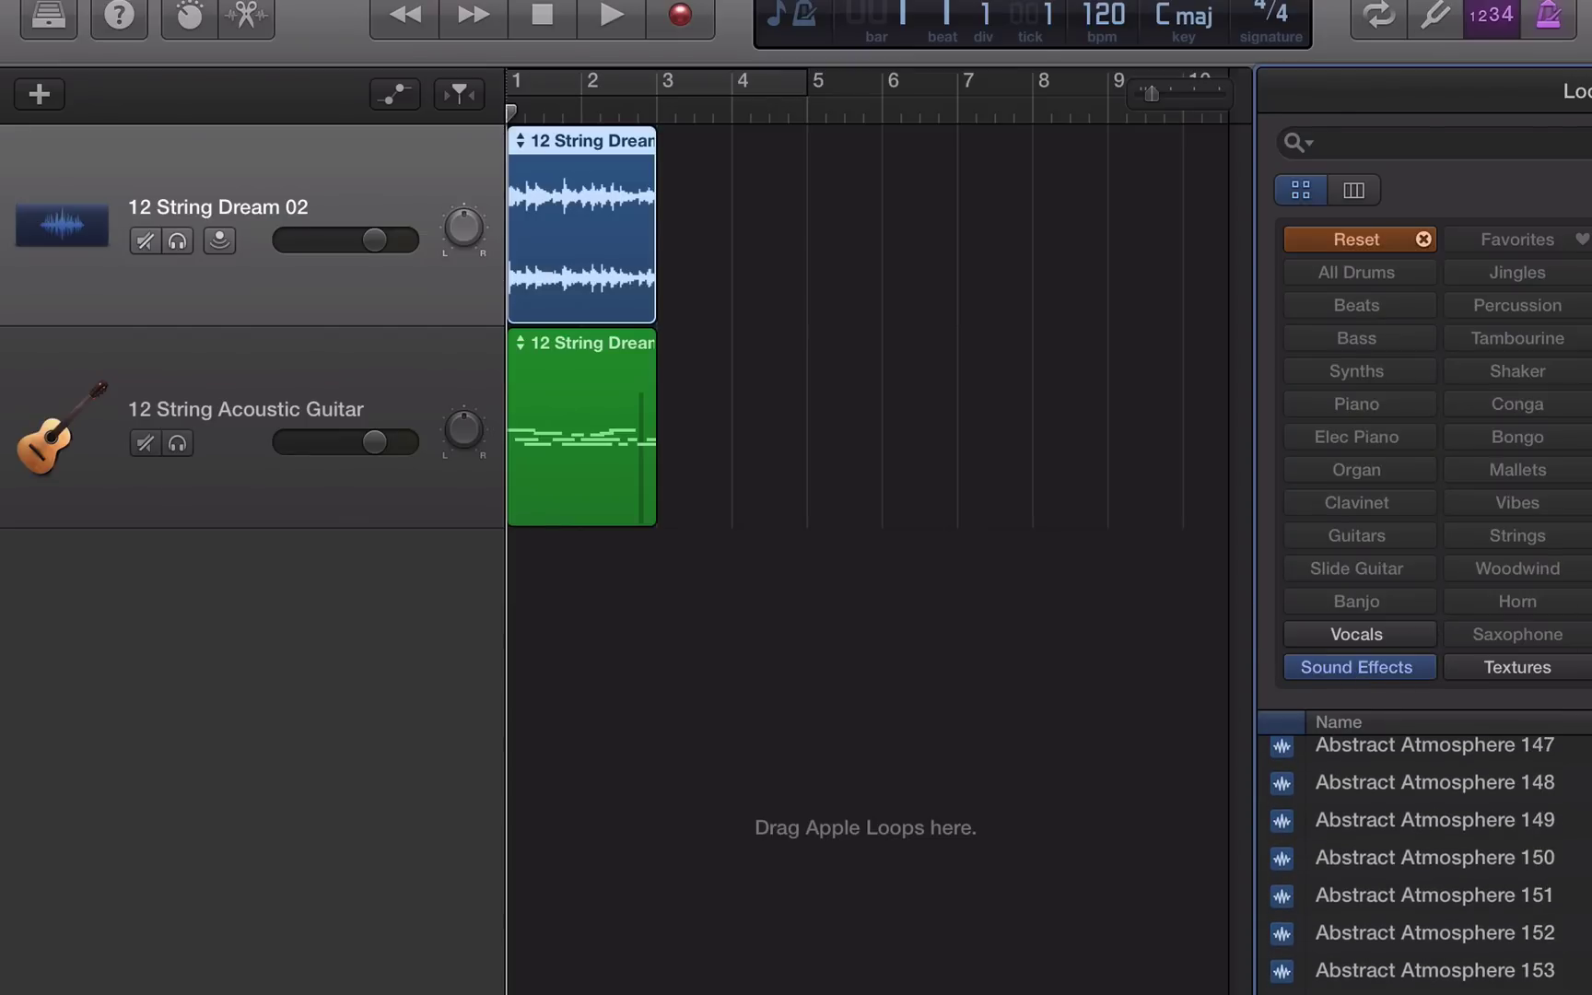
{"action": "left_click_drag", "start_coordinate": [1563, 892], "coordinate": [606, 663]}
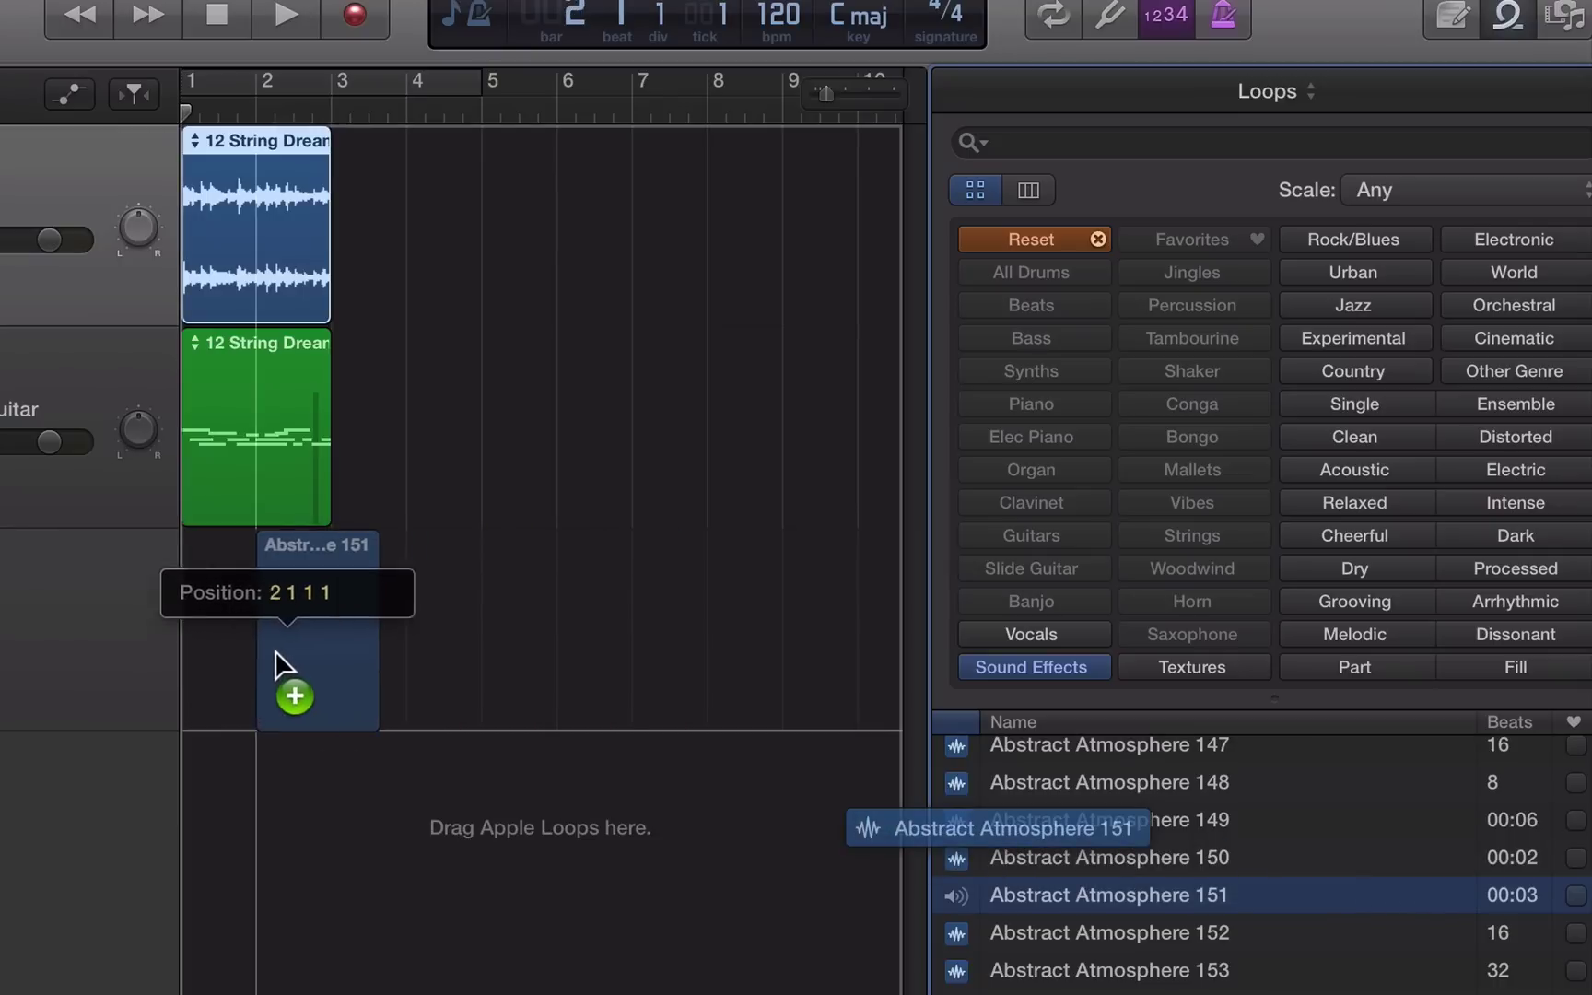
{"action": "left_click_drag", "start_coordinate": [275, 652], "coordinate": [225, 645]}
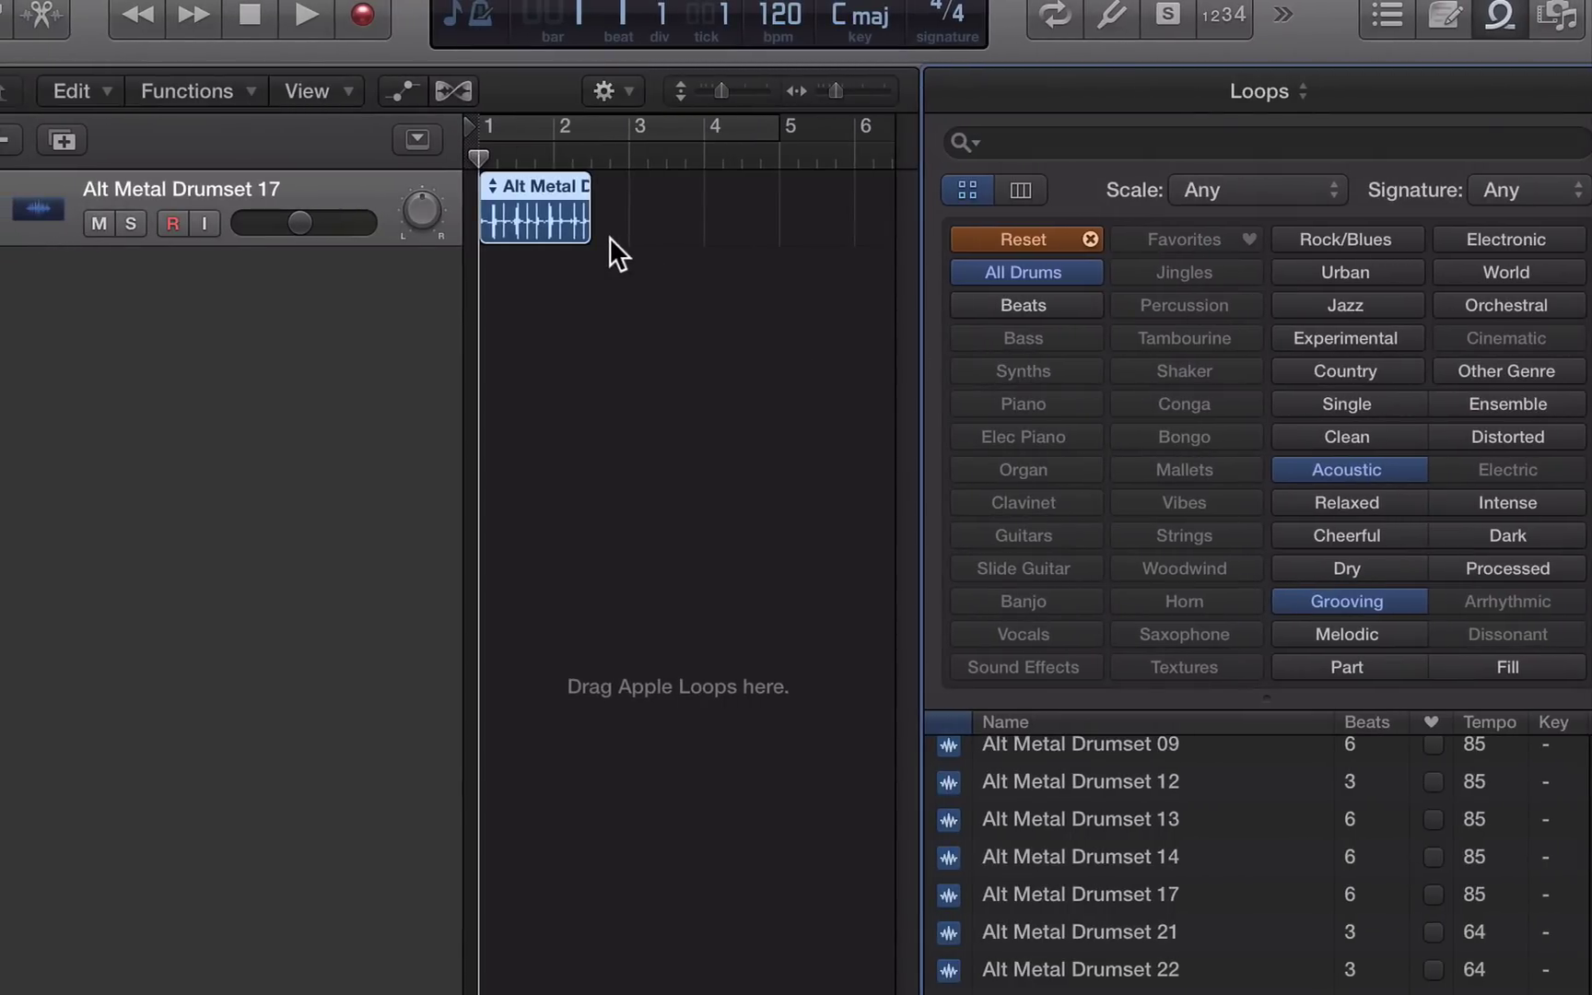
Step: Reset the loop keyword filters and search the loops for 'drums'
{"action": "left_click", "coordinate": [1026, 248]}
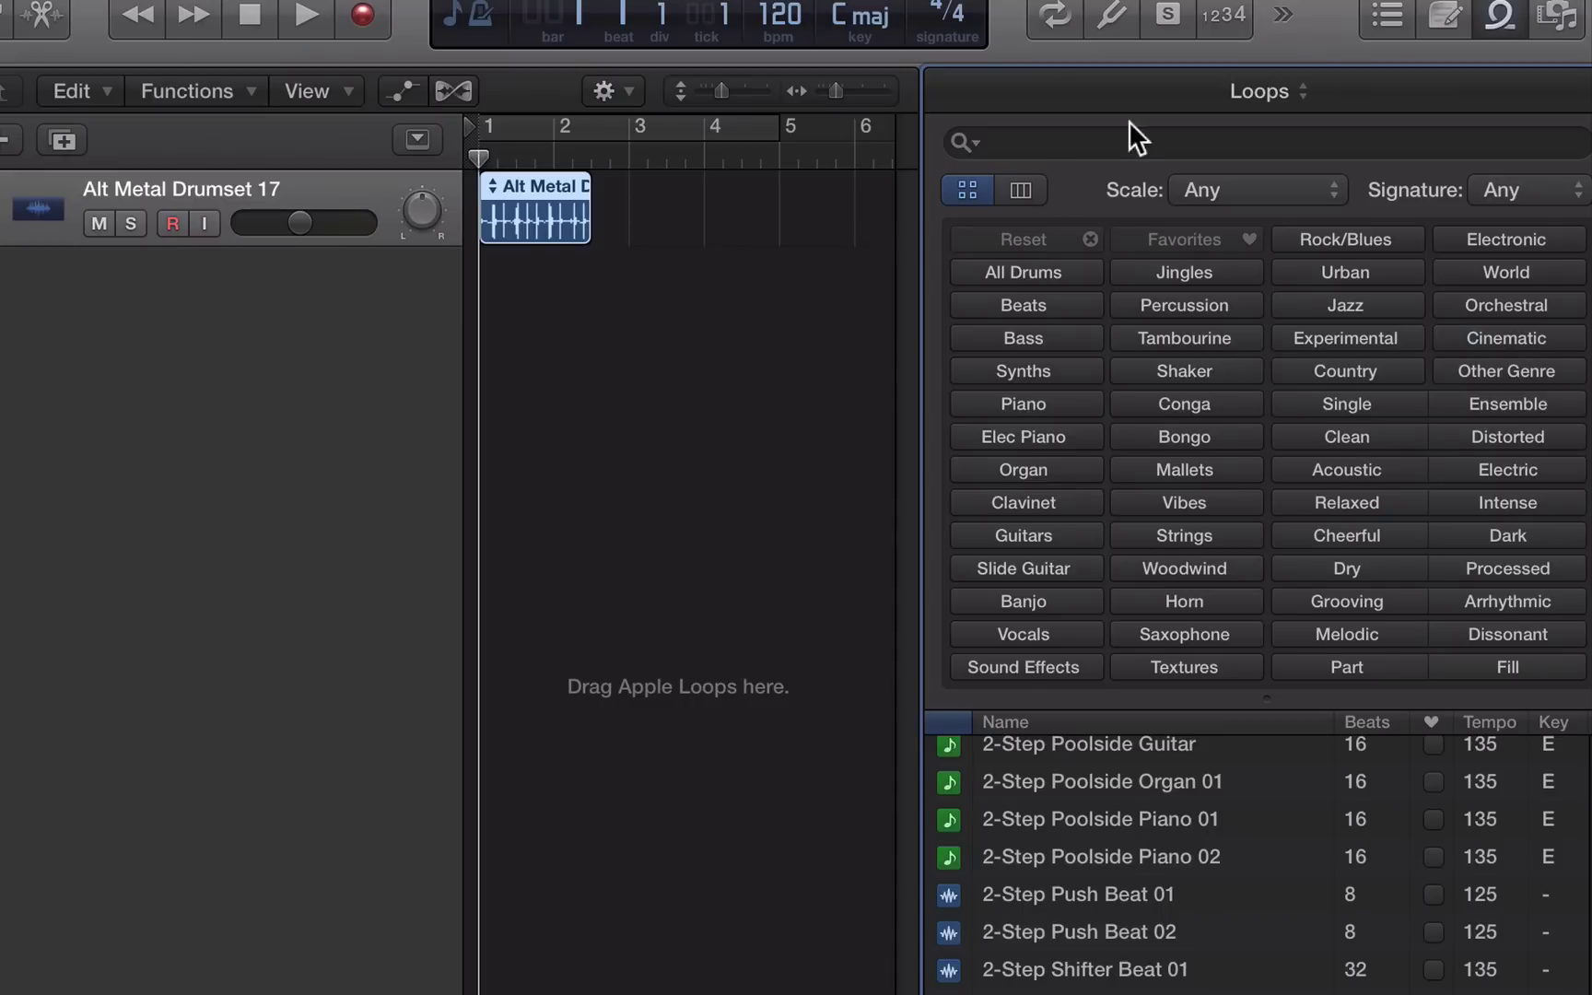
{"action": "left_click", "coordinate": [1080, 143]}
{"action": "type", "text": "drums"}
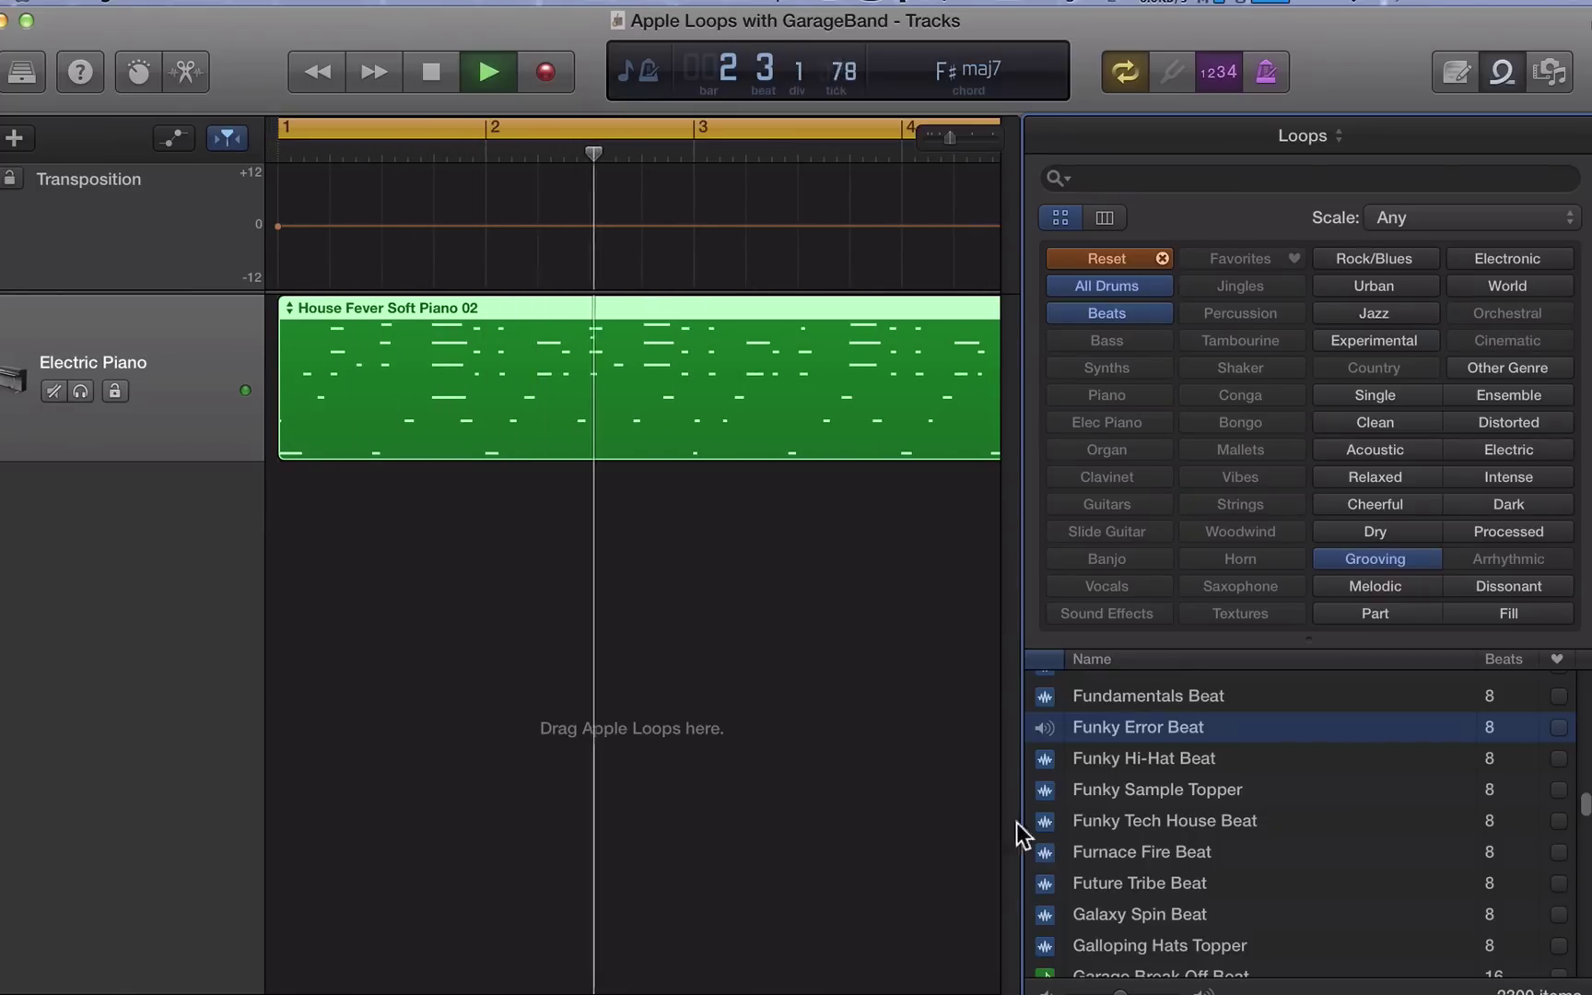
Step: Preview Funky Hi-Hat Beat, place it on its own track, and loop the region to bar 12
{"action": "left_click", "coordinate": [1046, 758]}
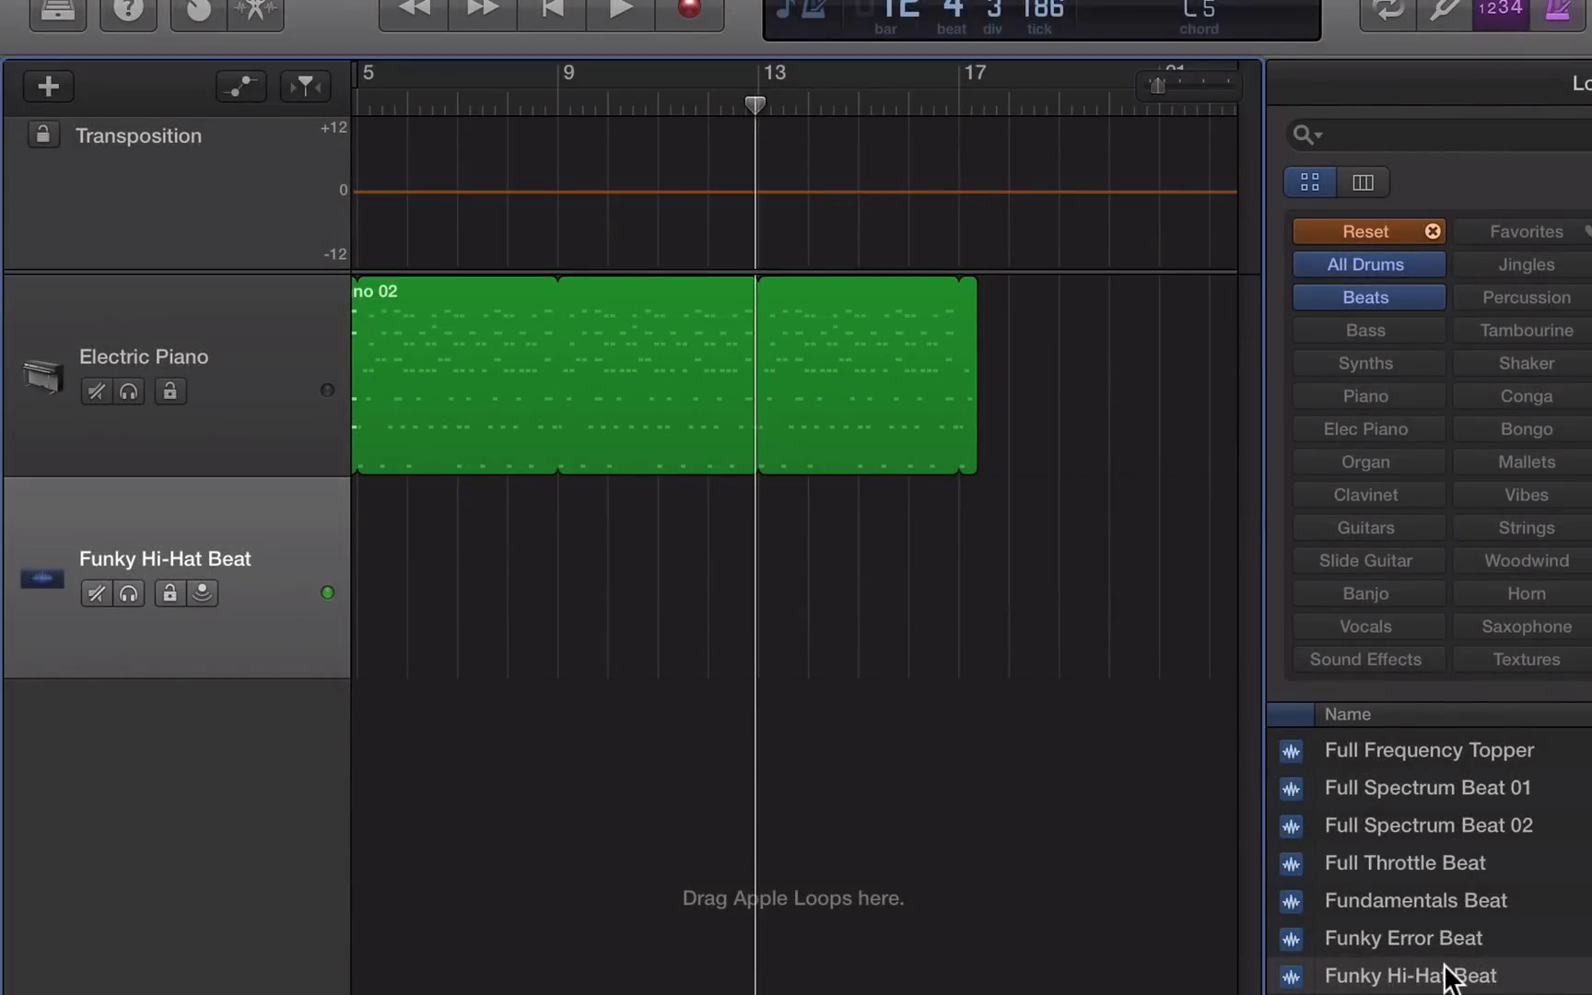
{"action": "left_click_drag", "start_coordinate": [1445, 975], "coordinate": [385, 573]}
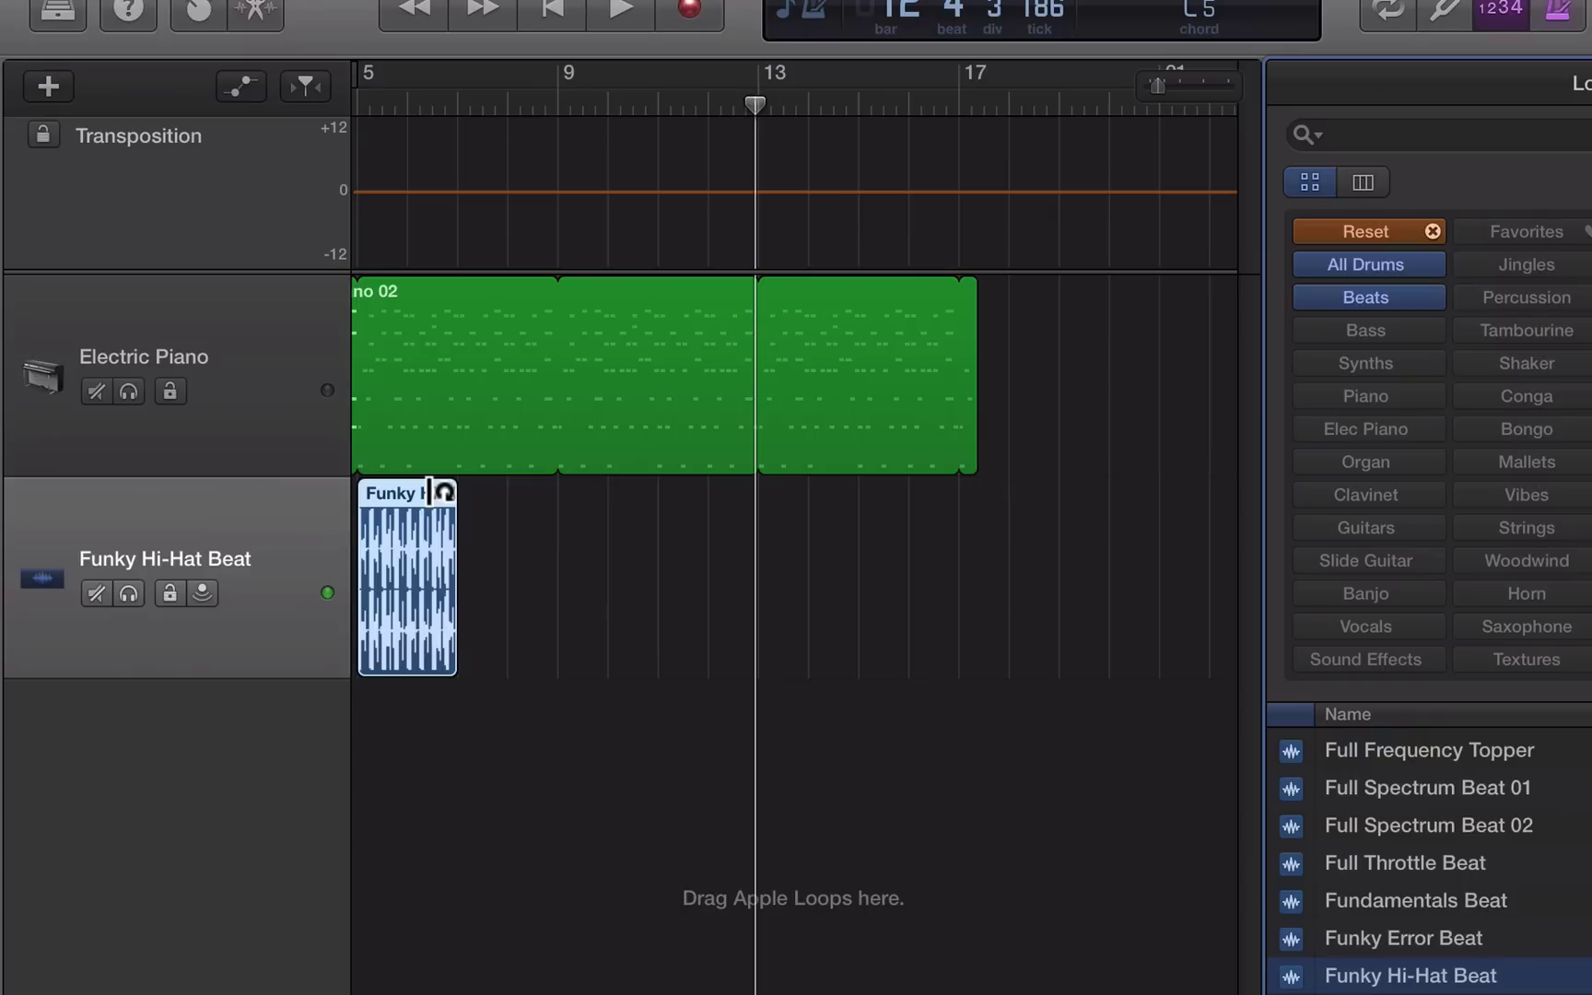
{"action": "left_click_drag", "start_coordinate": [440, 493], "coordinate": [956, 513]}
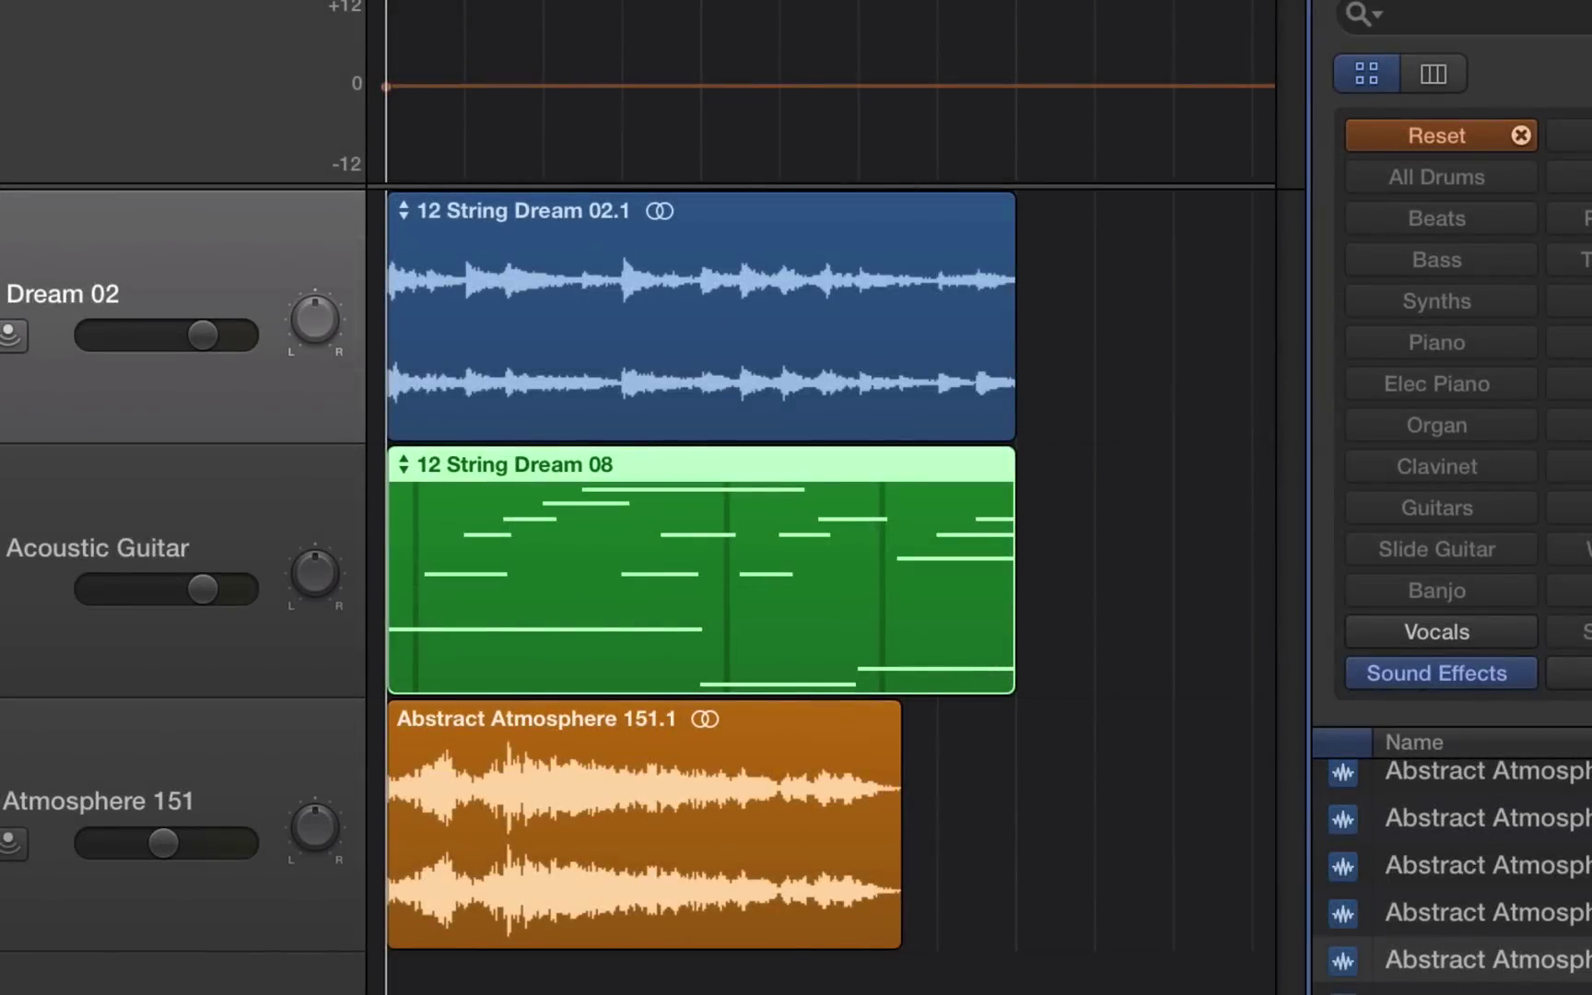
Step: Switch the Acoustic Guitar region from 12 String Dream 08, via 03, to 12 String Dream 02
{"action": "left_click", "coordinate": [404, 468]}
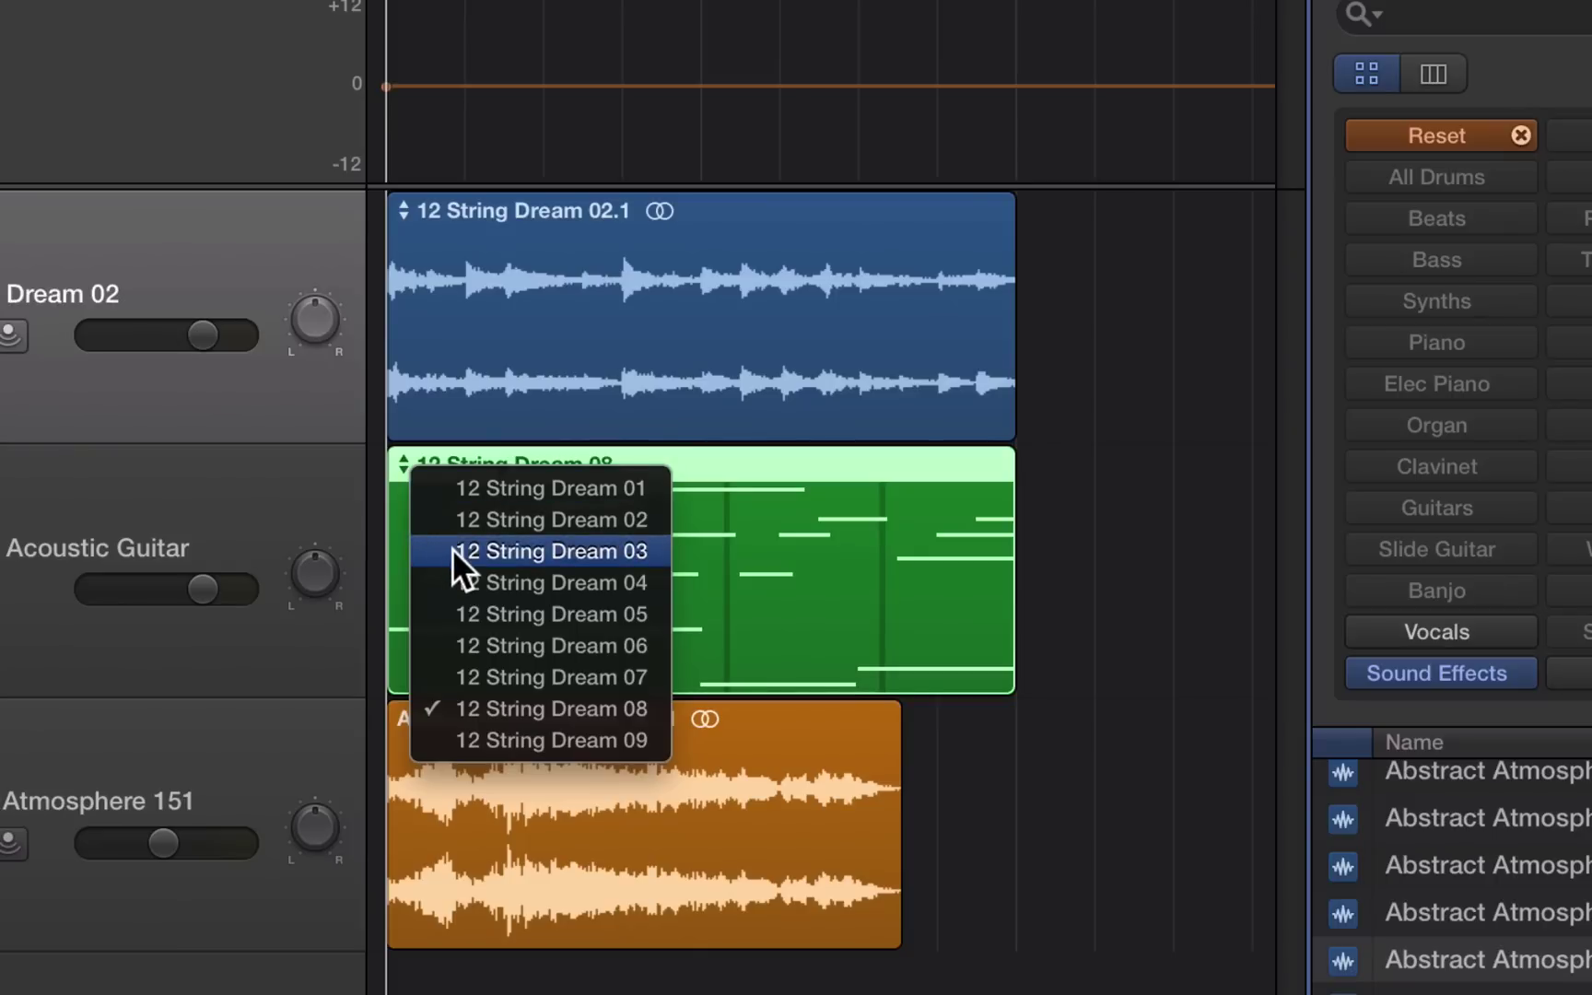
{"action": "left_click", "coordinate": [454, 551]}
{"action": "left_click", "coordinate": [403, 464]}
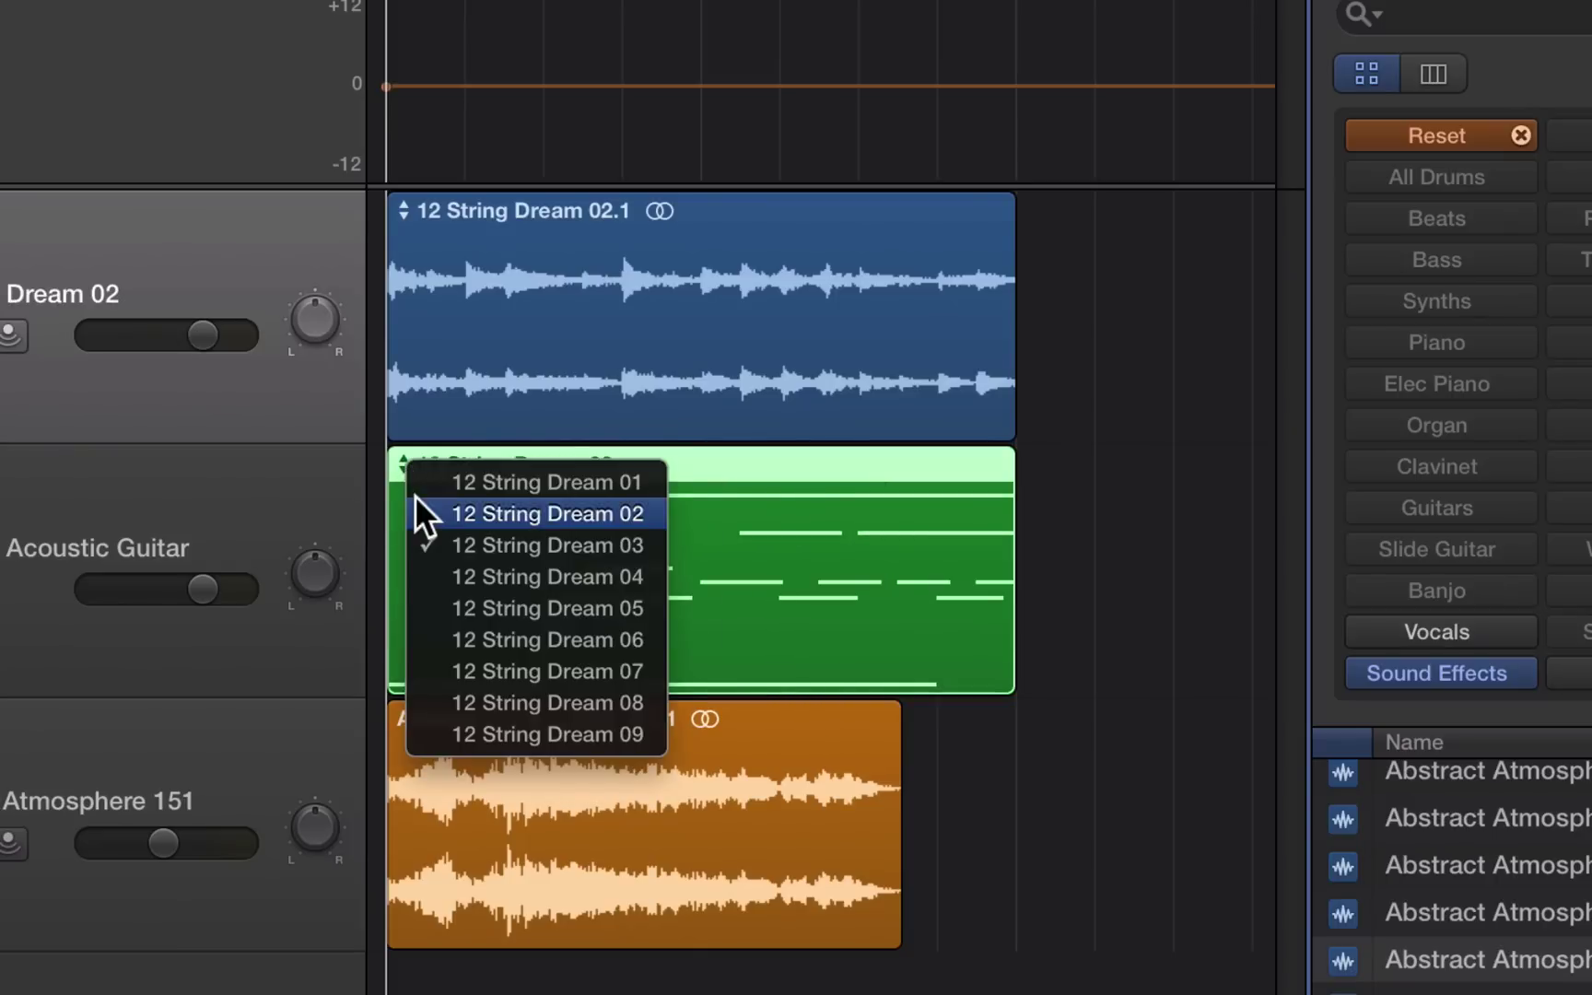
{"action": "left_click", "coordinate": [414, 497]}
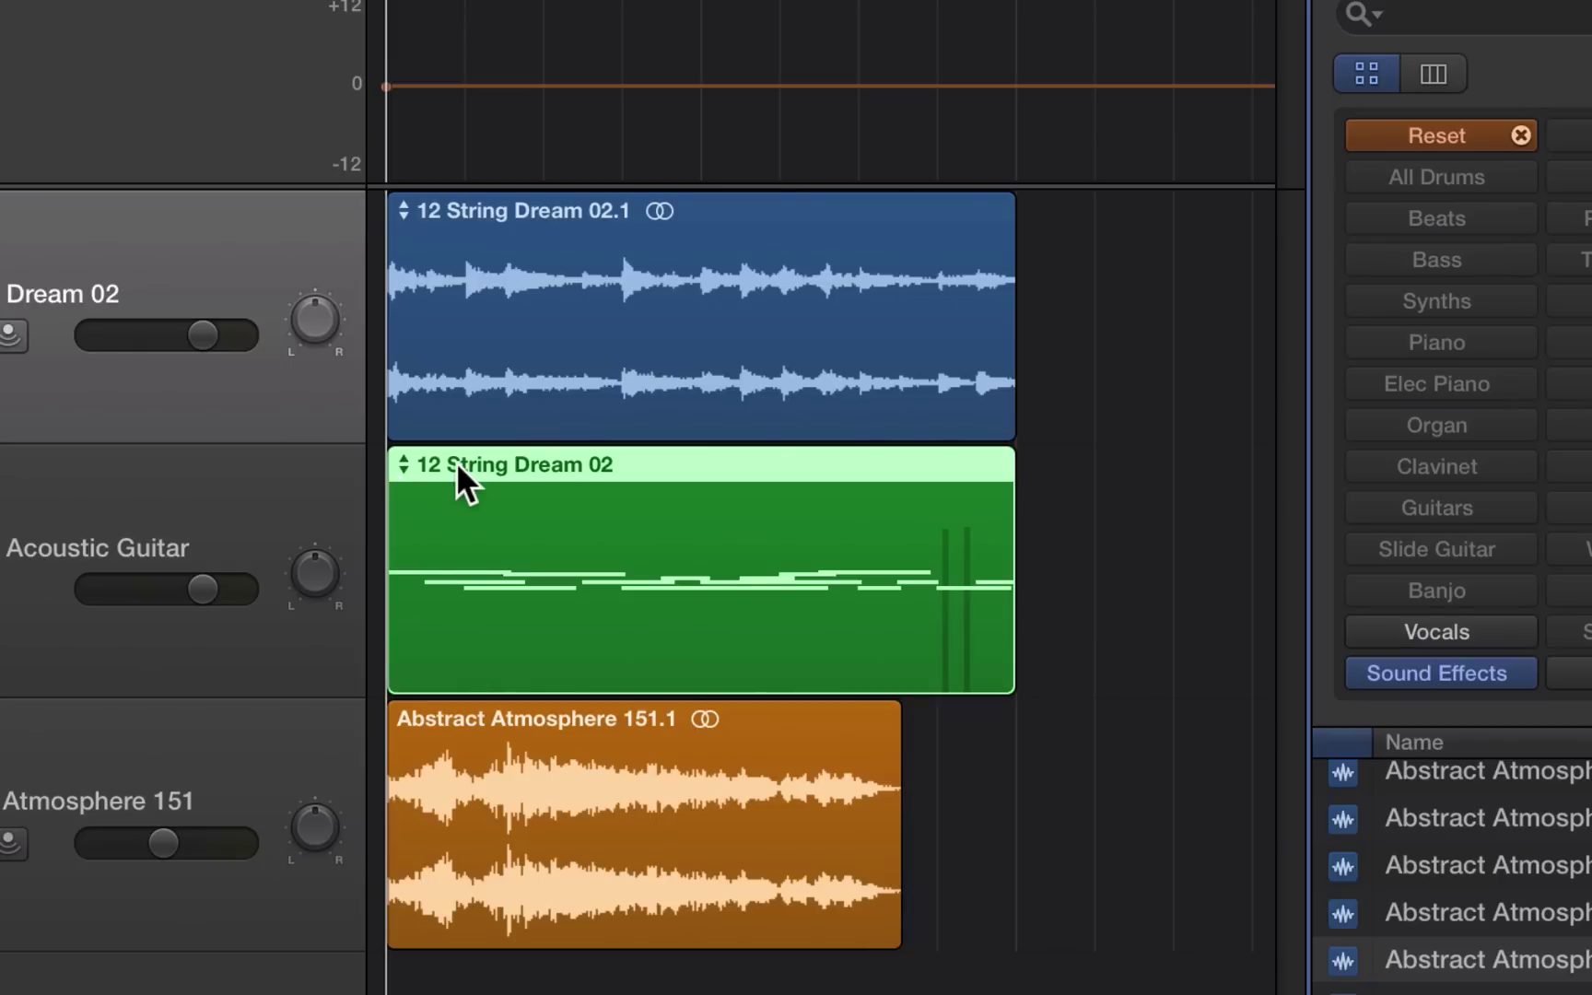
{"action": "left_click", "coordinate": [403, 464]}
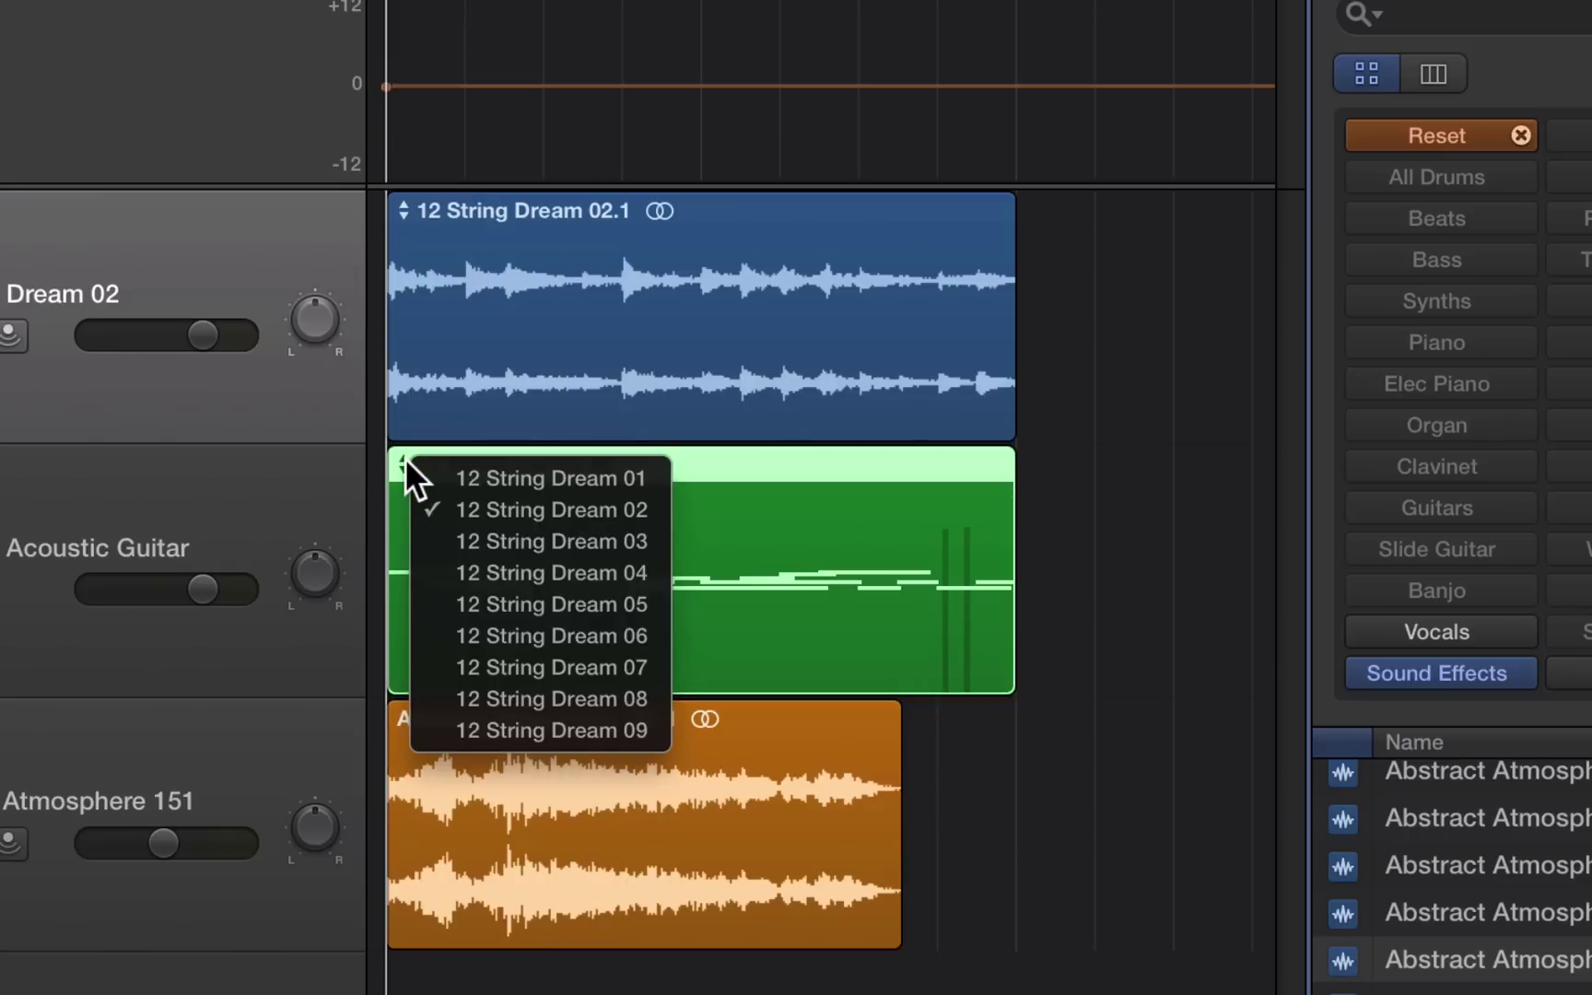
{"action": "left_click", "coordinate": [405, 458]}
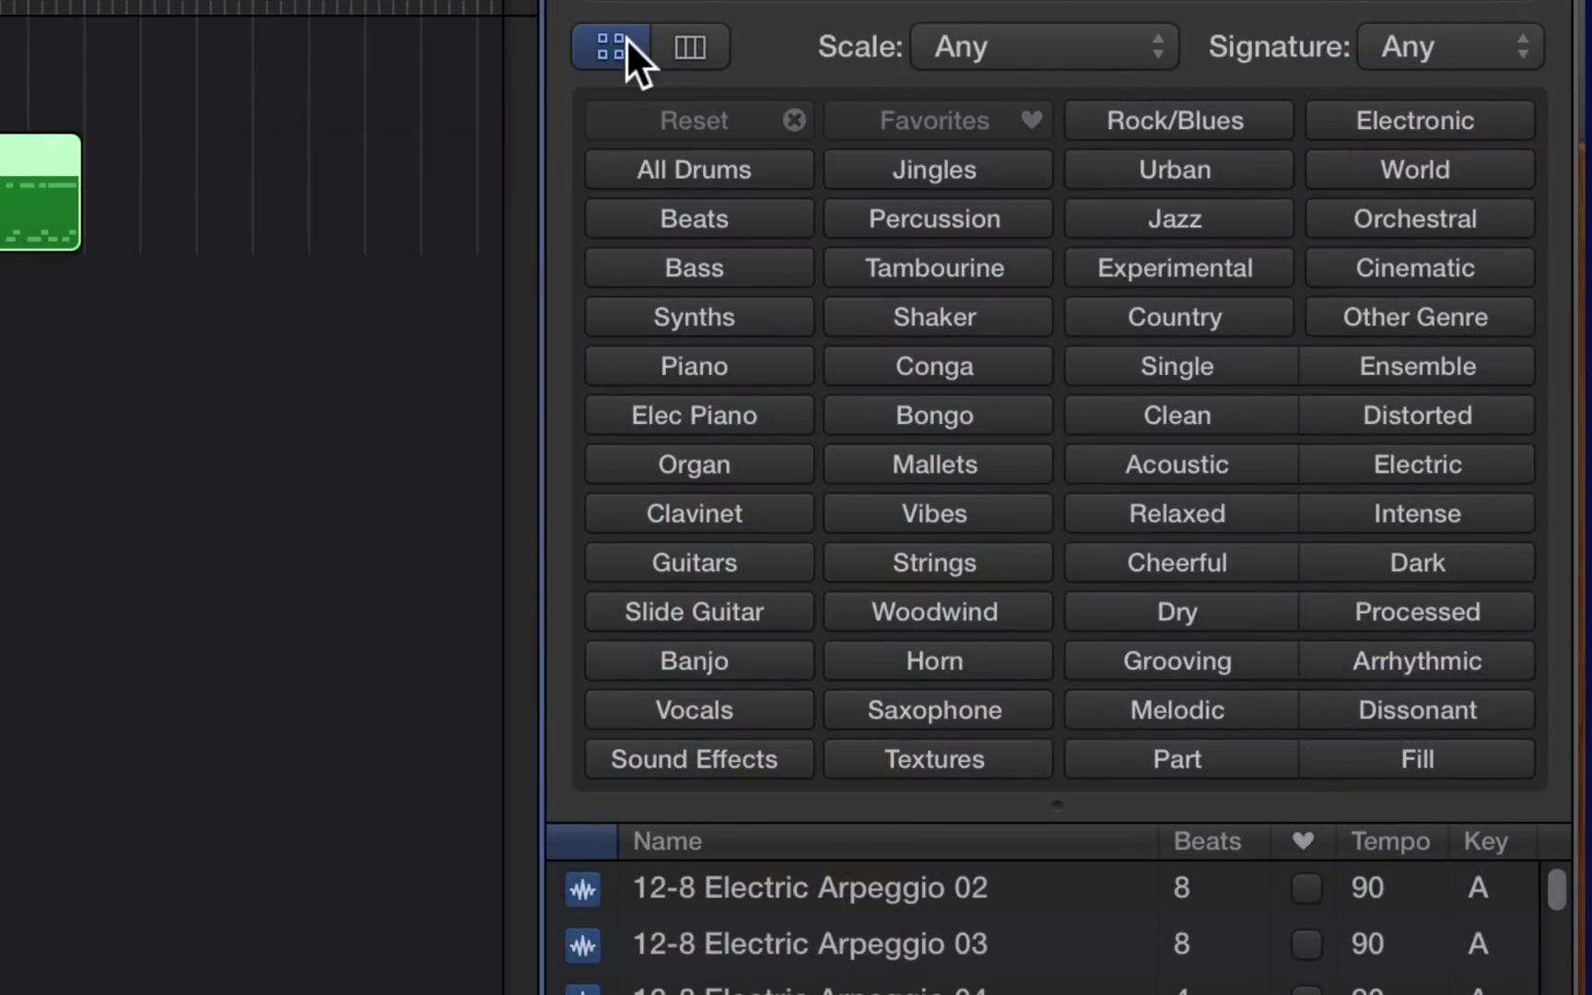
Step: Filter the Loop Browser by instrument to Bass, then to the Grooving bass loops
{"action": "left_click", "coordinate": [692, 42]}
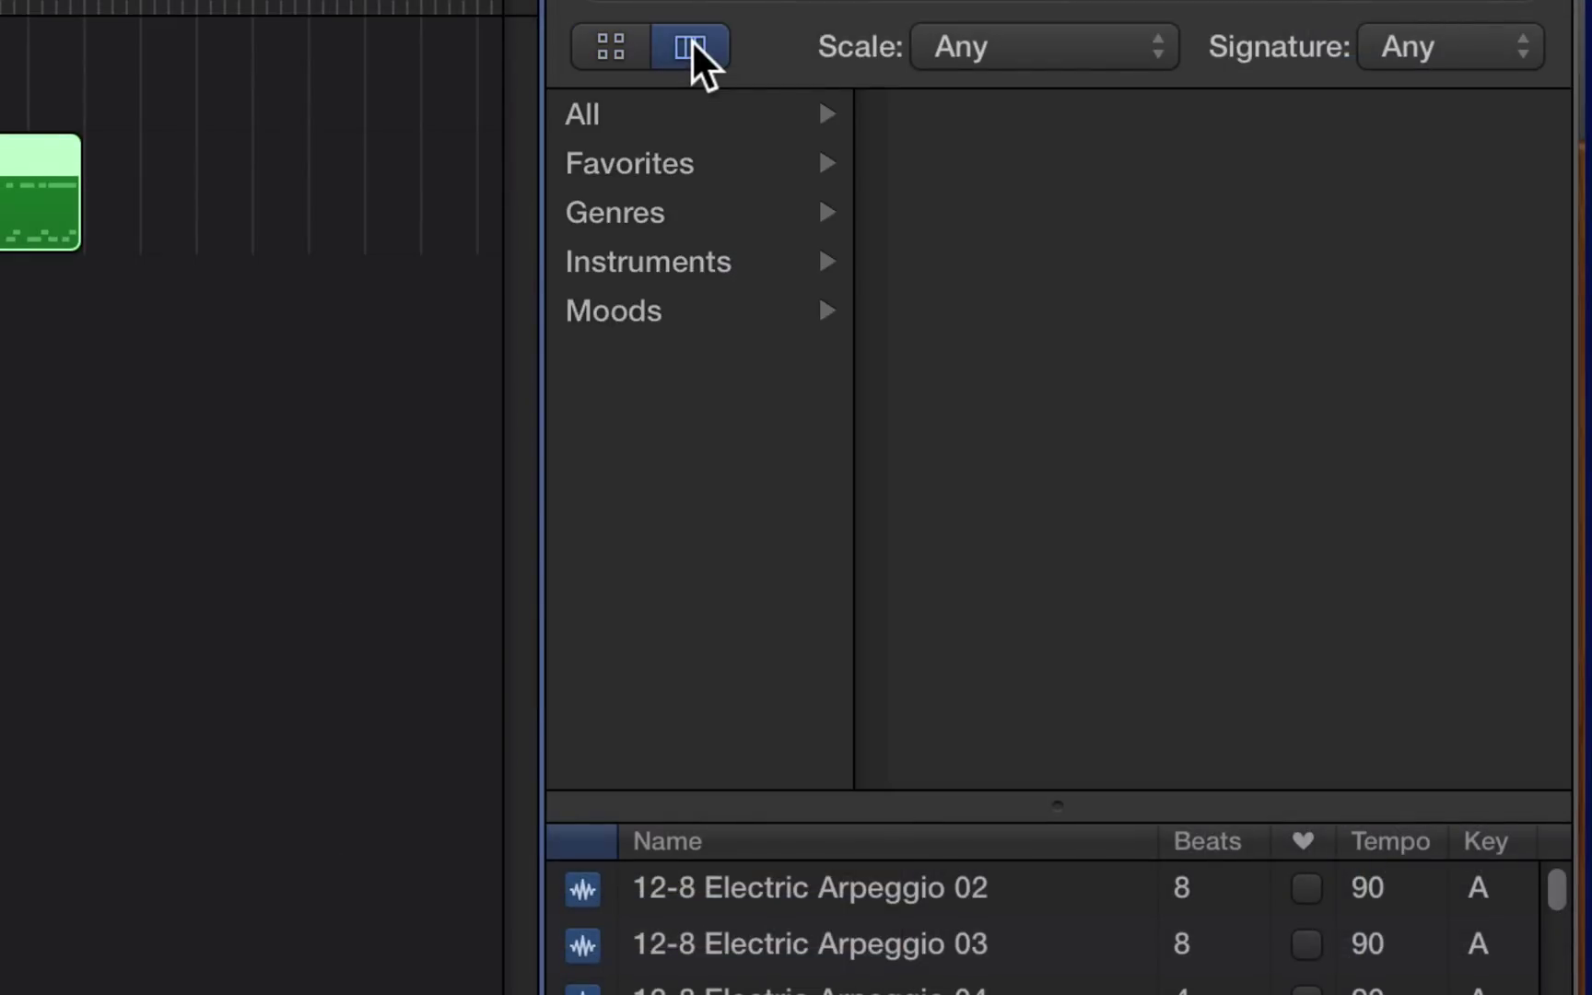
{"action": "left_click", "coordinate": [650, 265]}
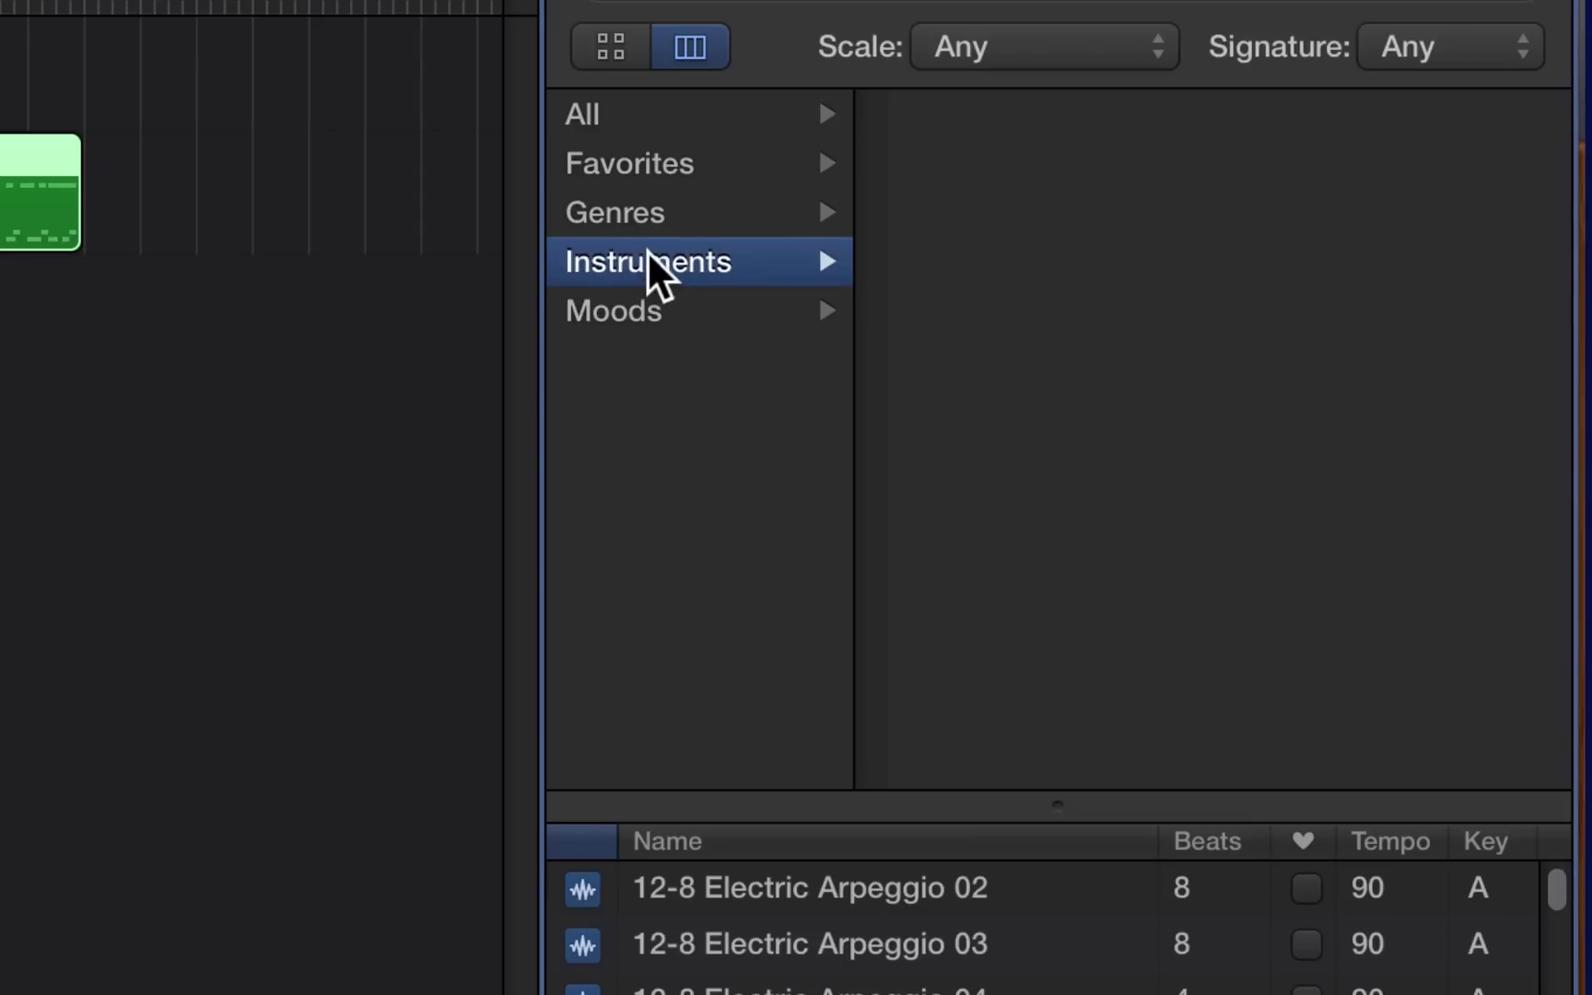
{"action": "left_click", "coordinate": [972, 507]}
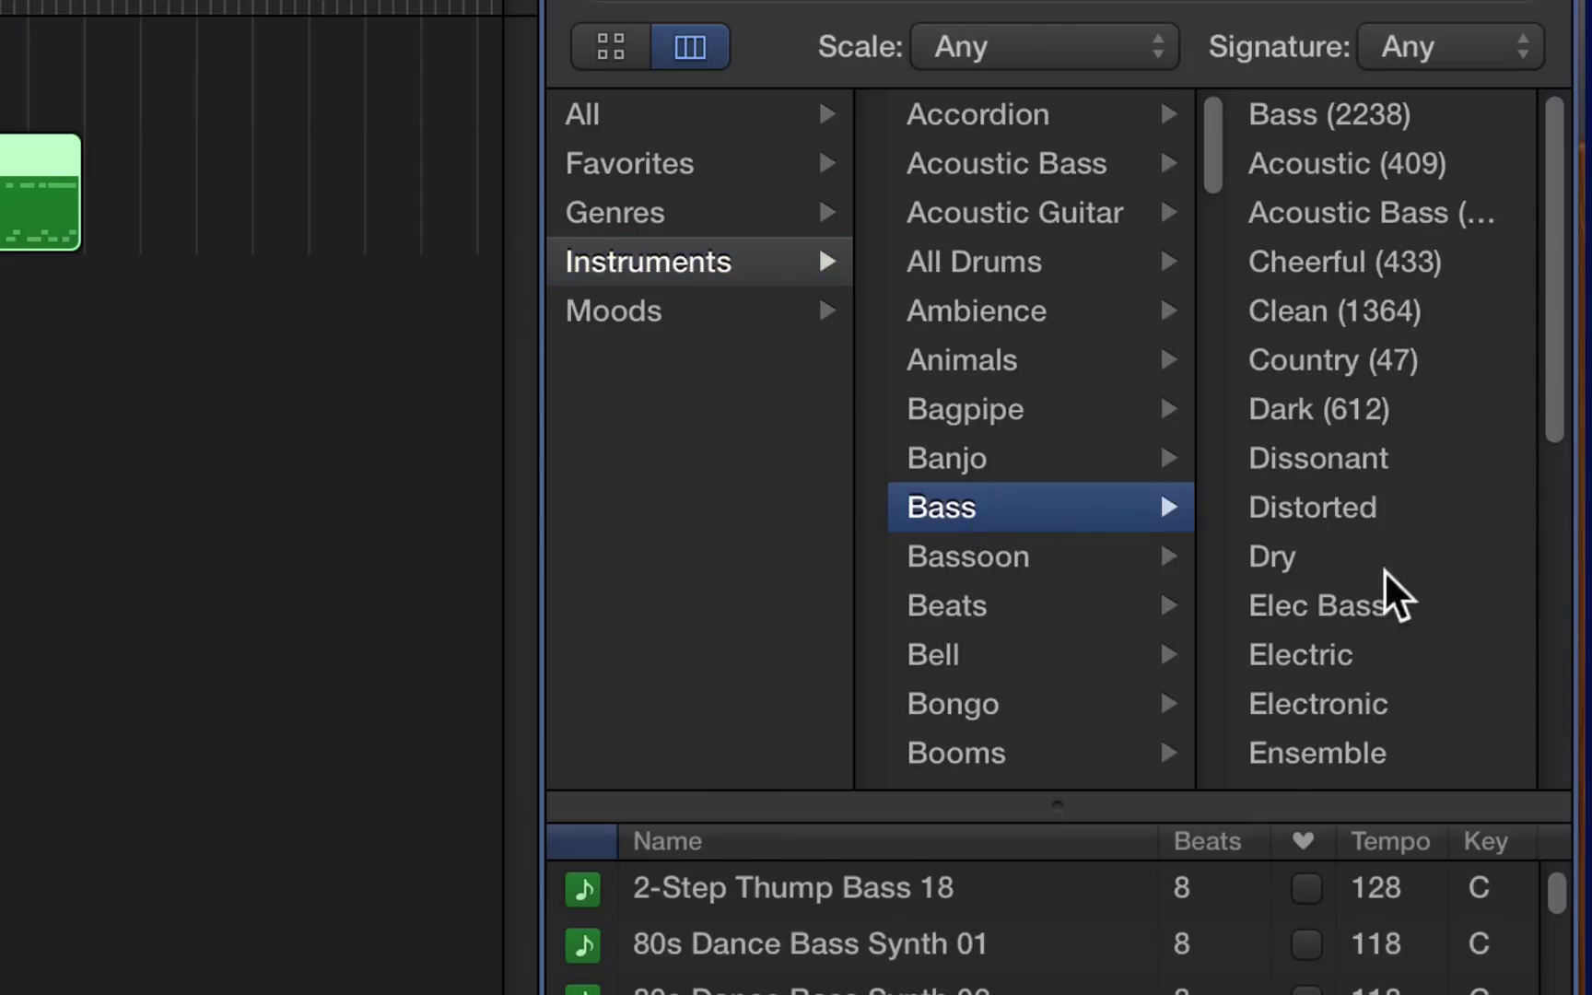
{"action": "scroll", "coordinate": [1308, 667], "scroll_direction": "down", "scroll_amount": 4}
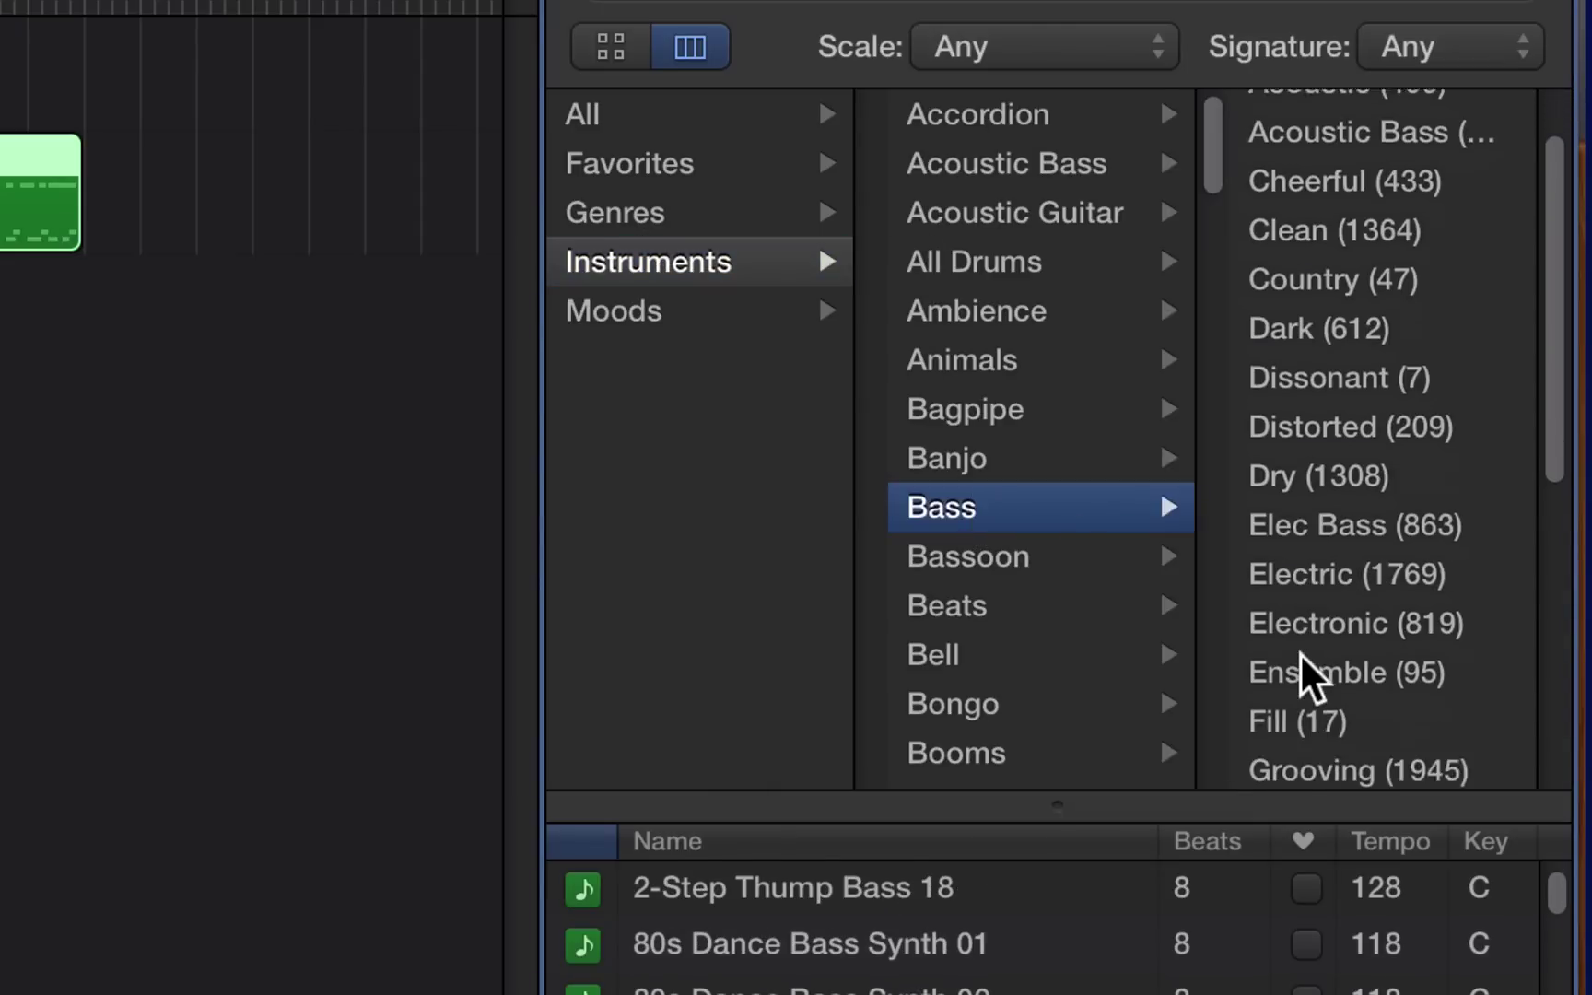
{"action": "scroll", "coordinate": [1299, 651], "scroll_direction": "down", "scroll_amount": 1}
{"action": "left_click", "coordinate": [1310, 639]}
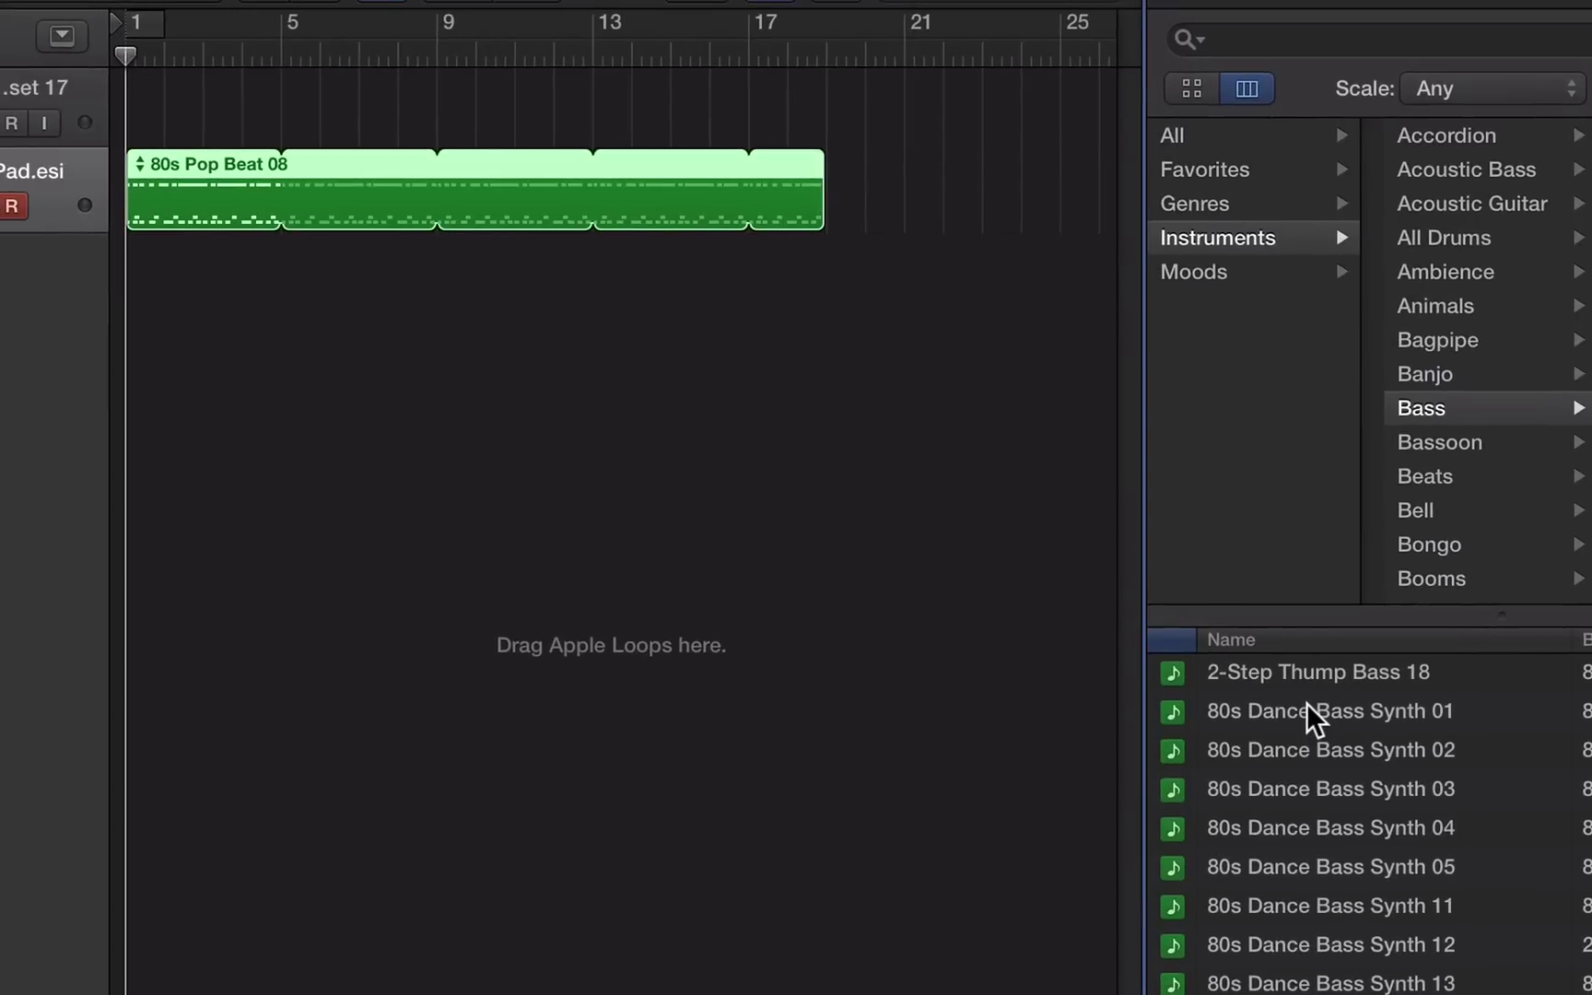
Step: Audition 80s Dance Bass Synth 01 during playback and place it at bar 1
{"action": "key", "text": "space"}
{"action": "left_click", "coordinate": [1316, 699]}
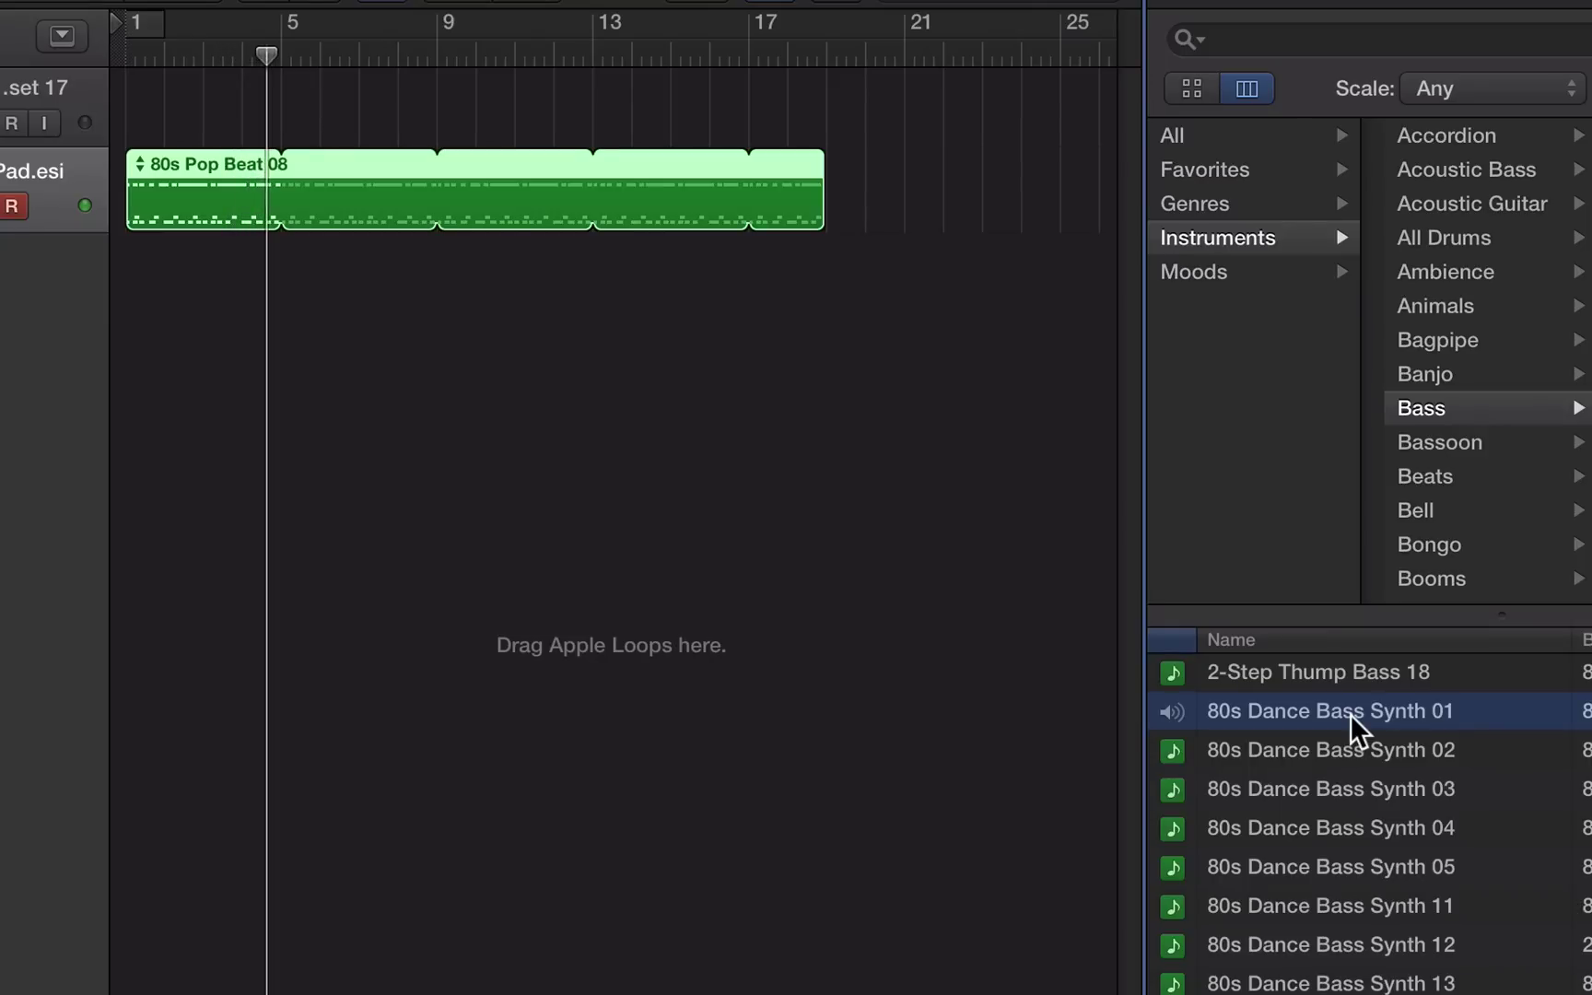
{"action": "left_click_drag", "start_coordinate": [1349, 714], "coordinate": [812, 98]}
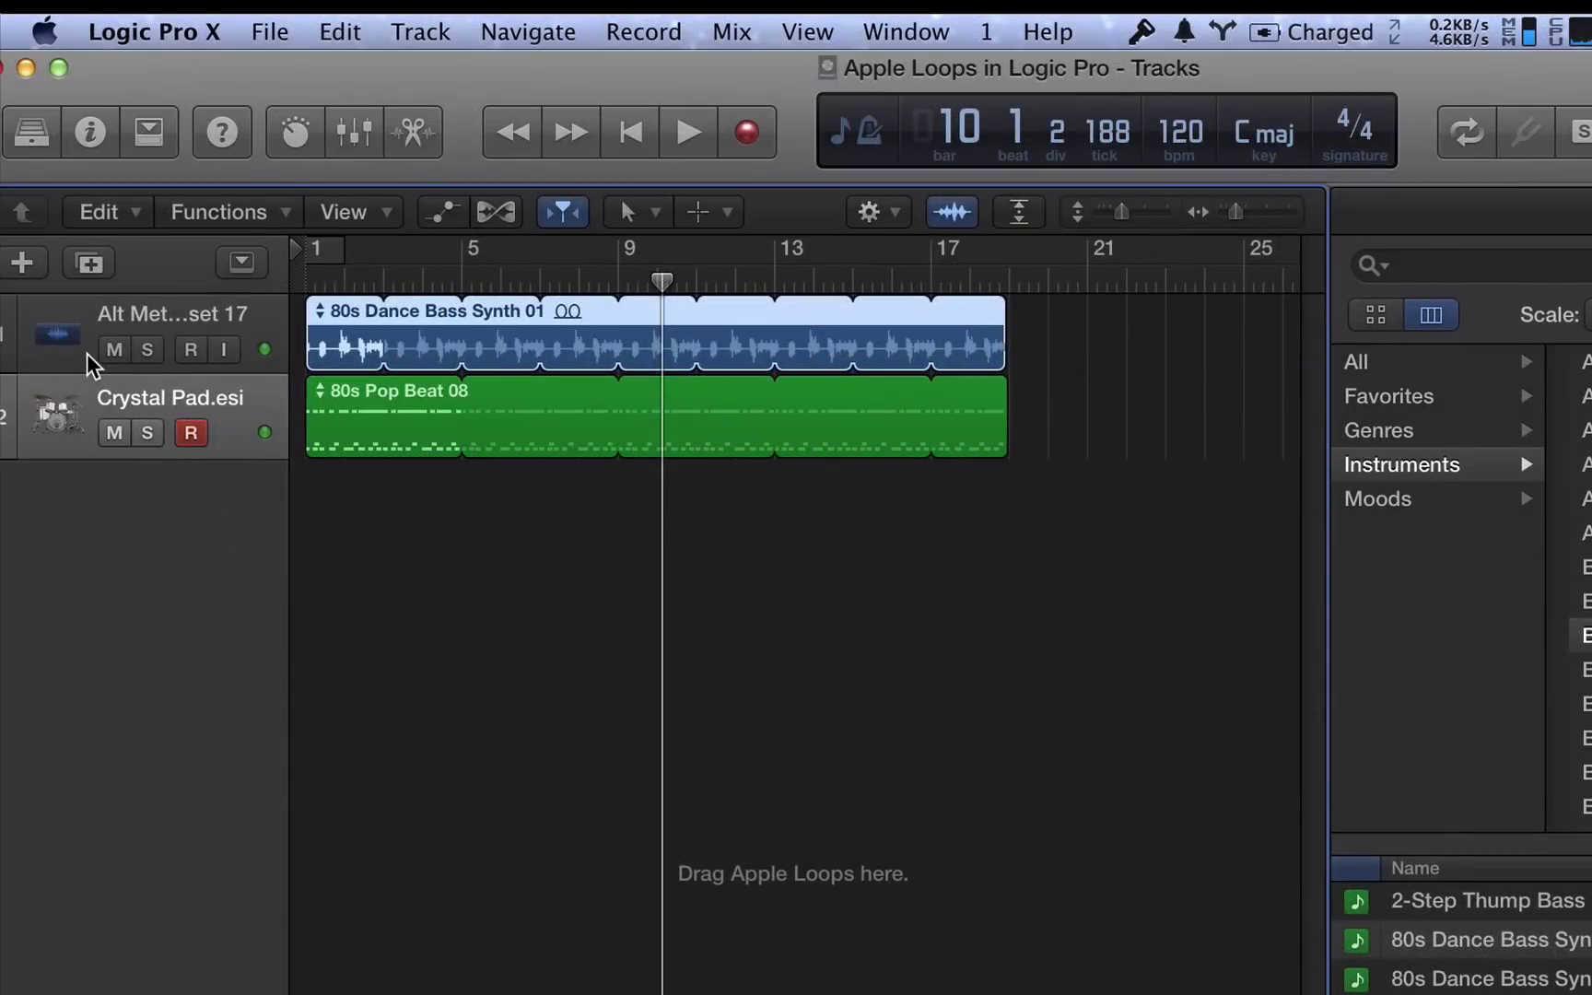
Step: Make the track lanes taller and show the Transposition global track
{"action": "left_click_drag", "start_coordinate": [89, 366], "coordinate": [83, 739]}
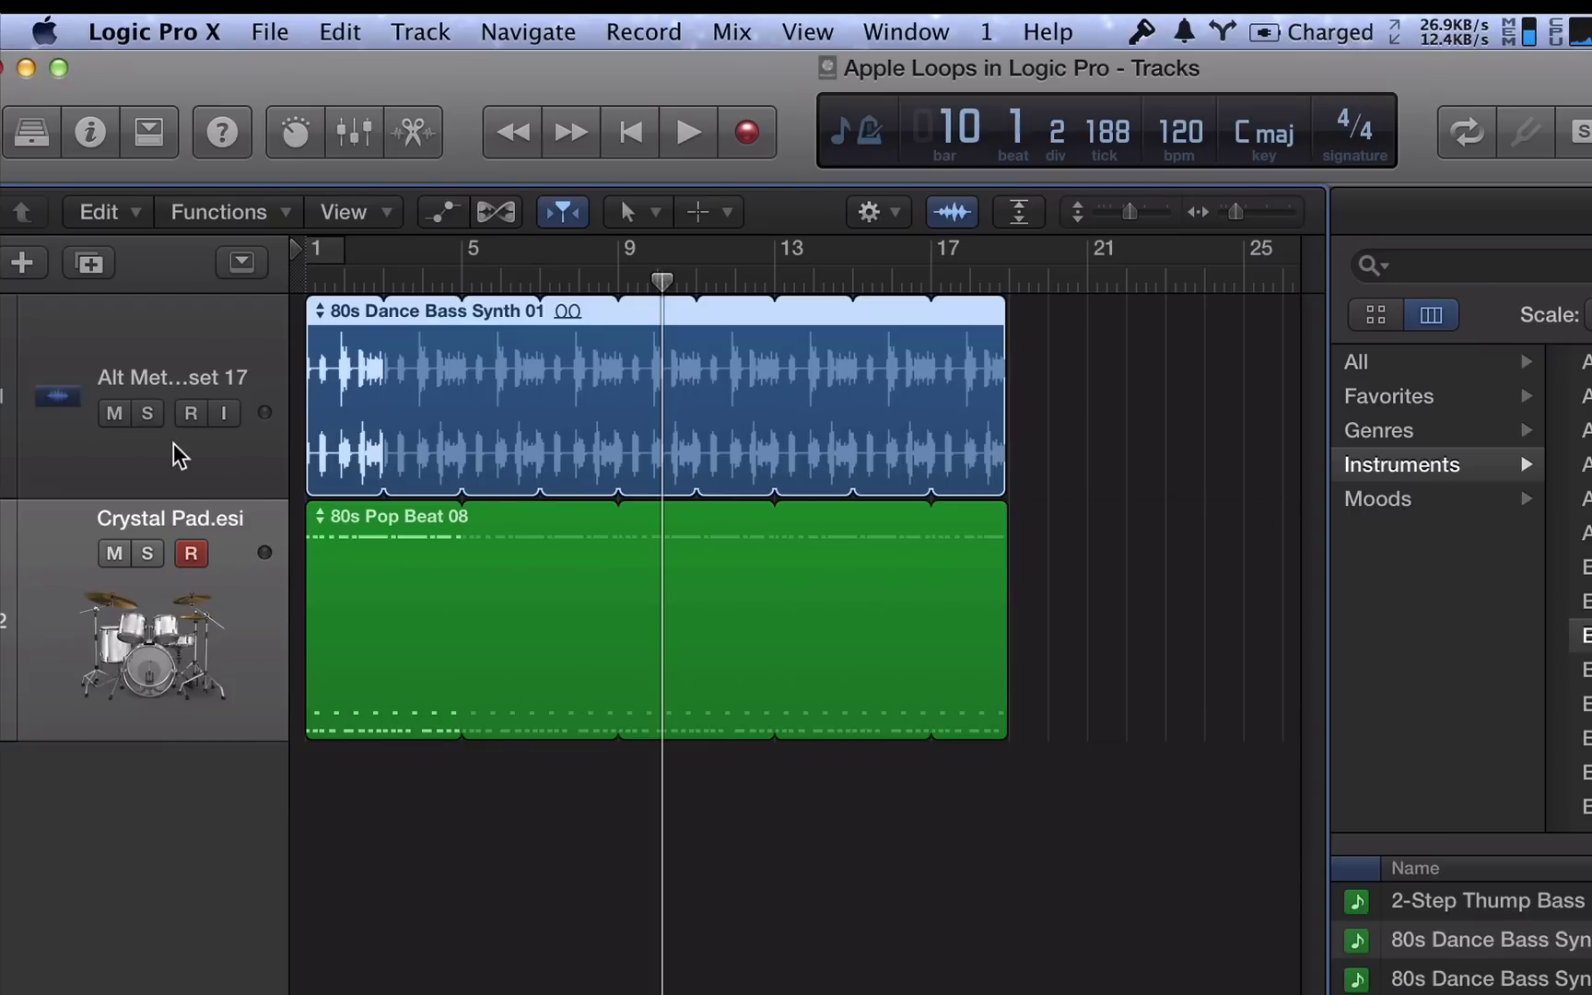
{"action": "left_click", "coordinate": [412, 28]}
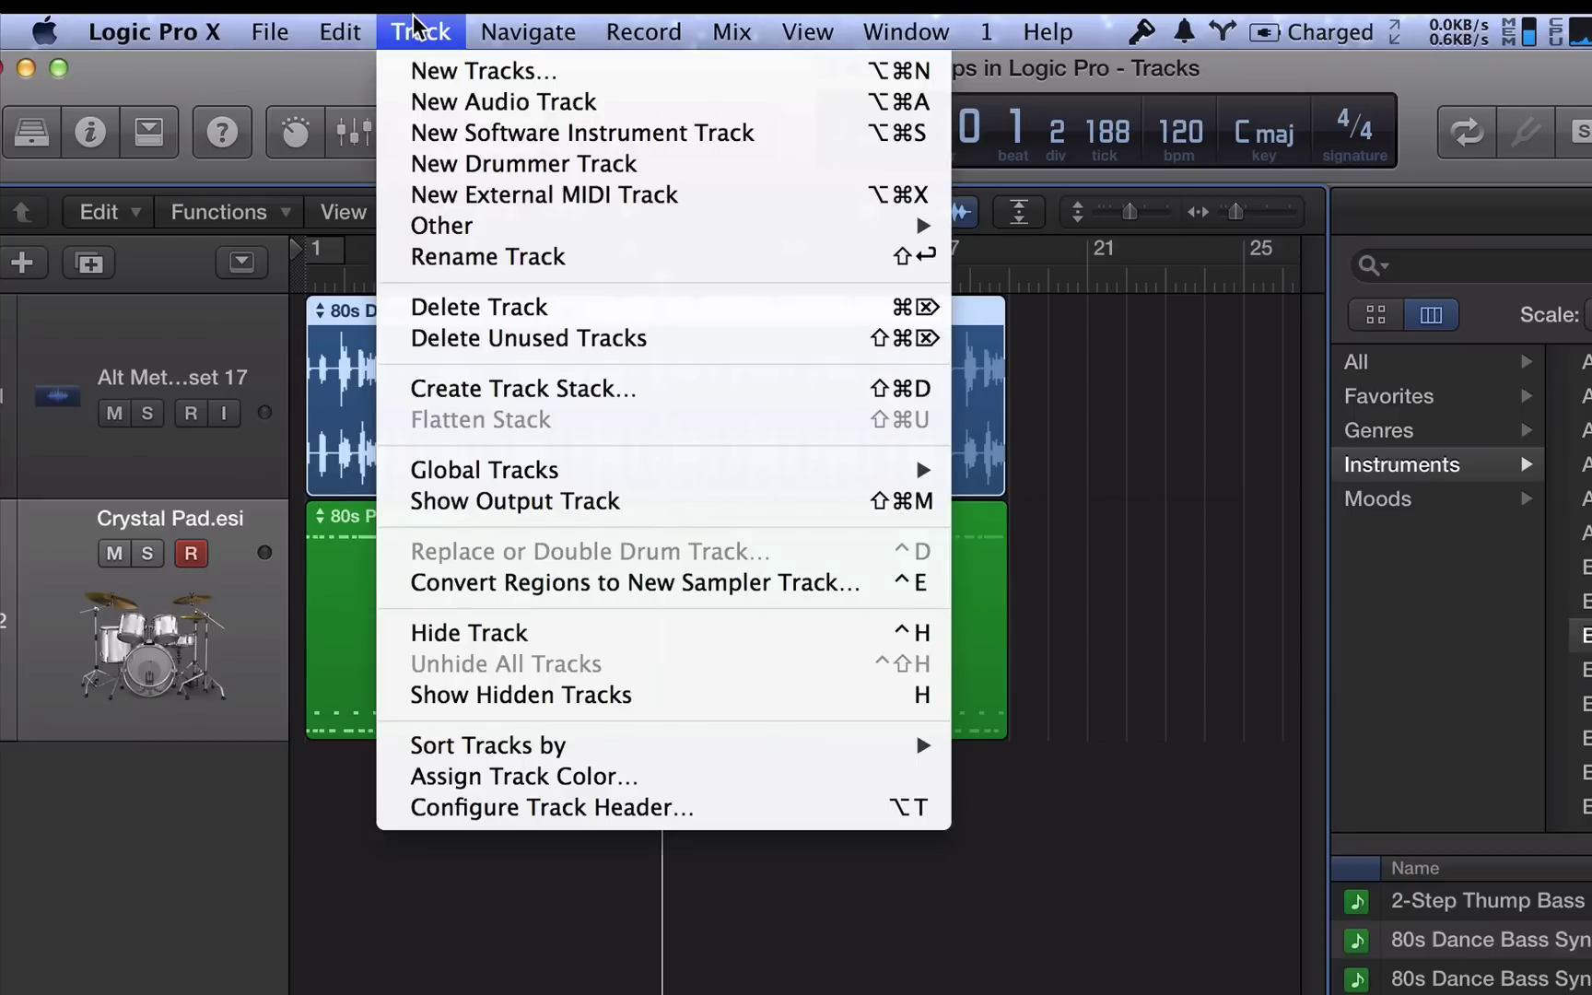
{"action": "mouse_move", "coordinate": [892, 479]}
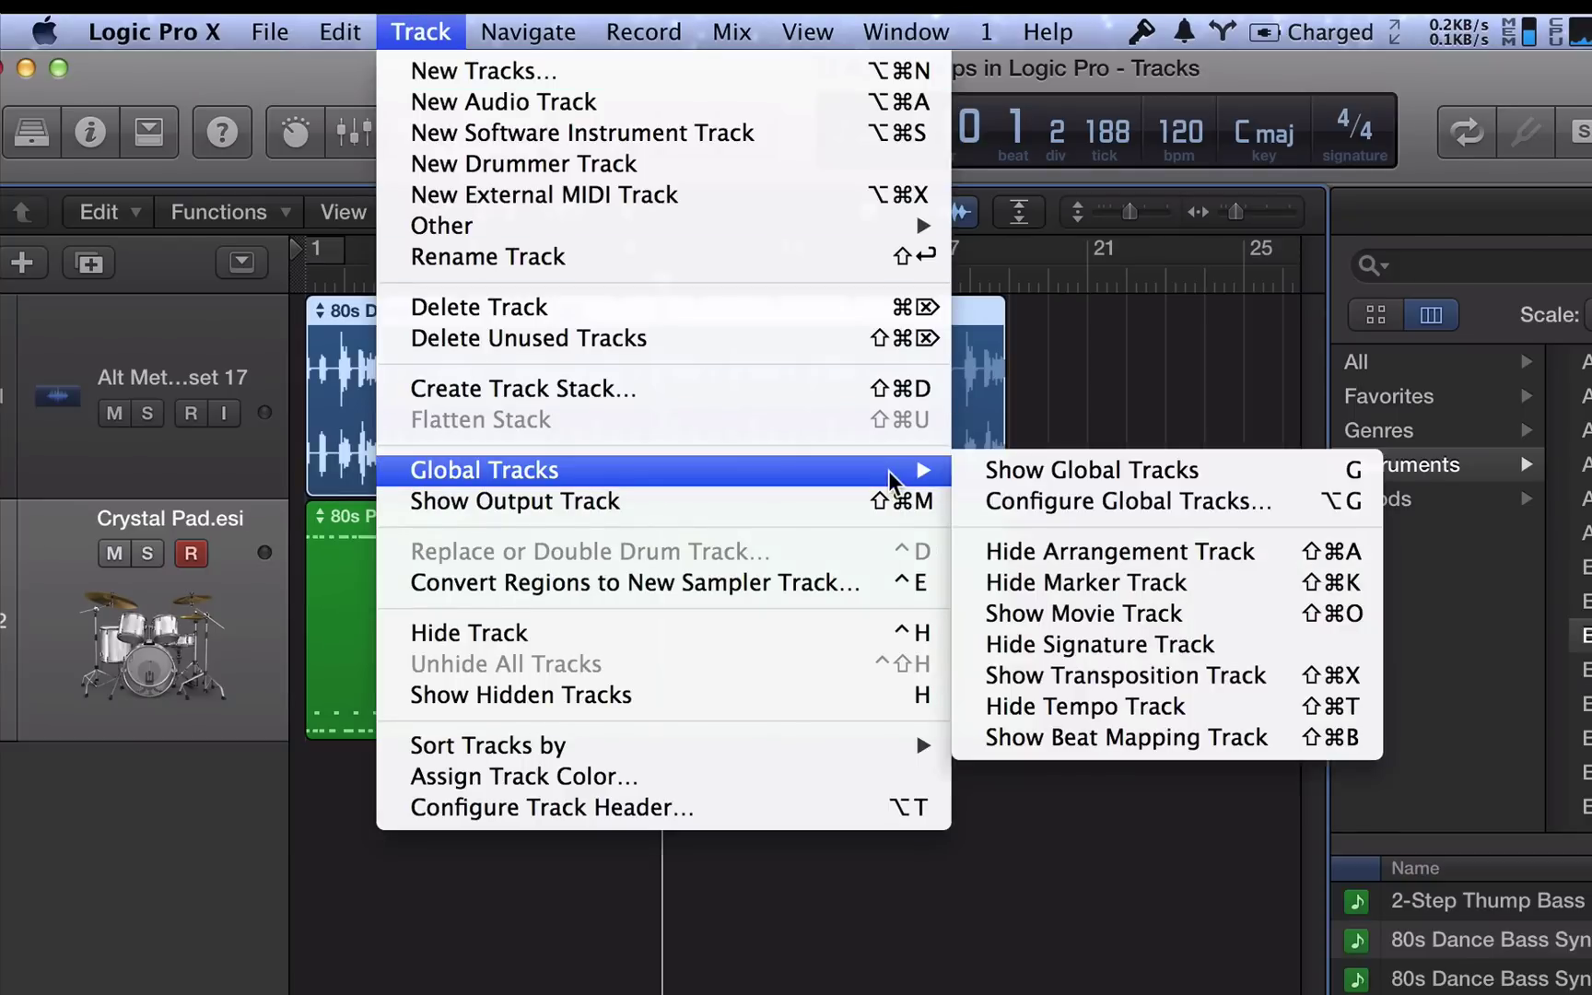
{"action": "left_click", "coordinate": [1074, 676]}
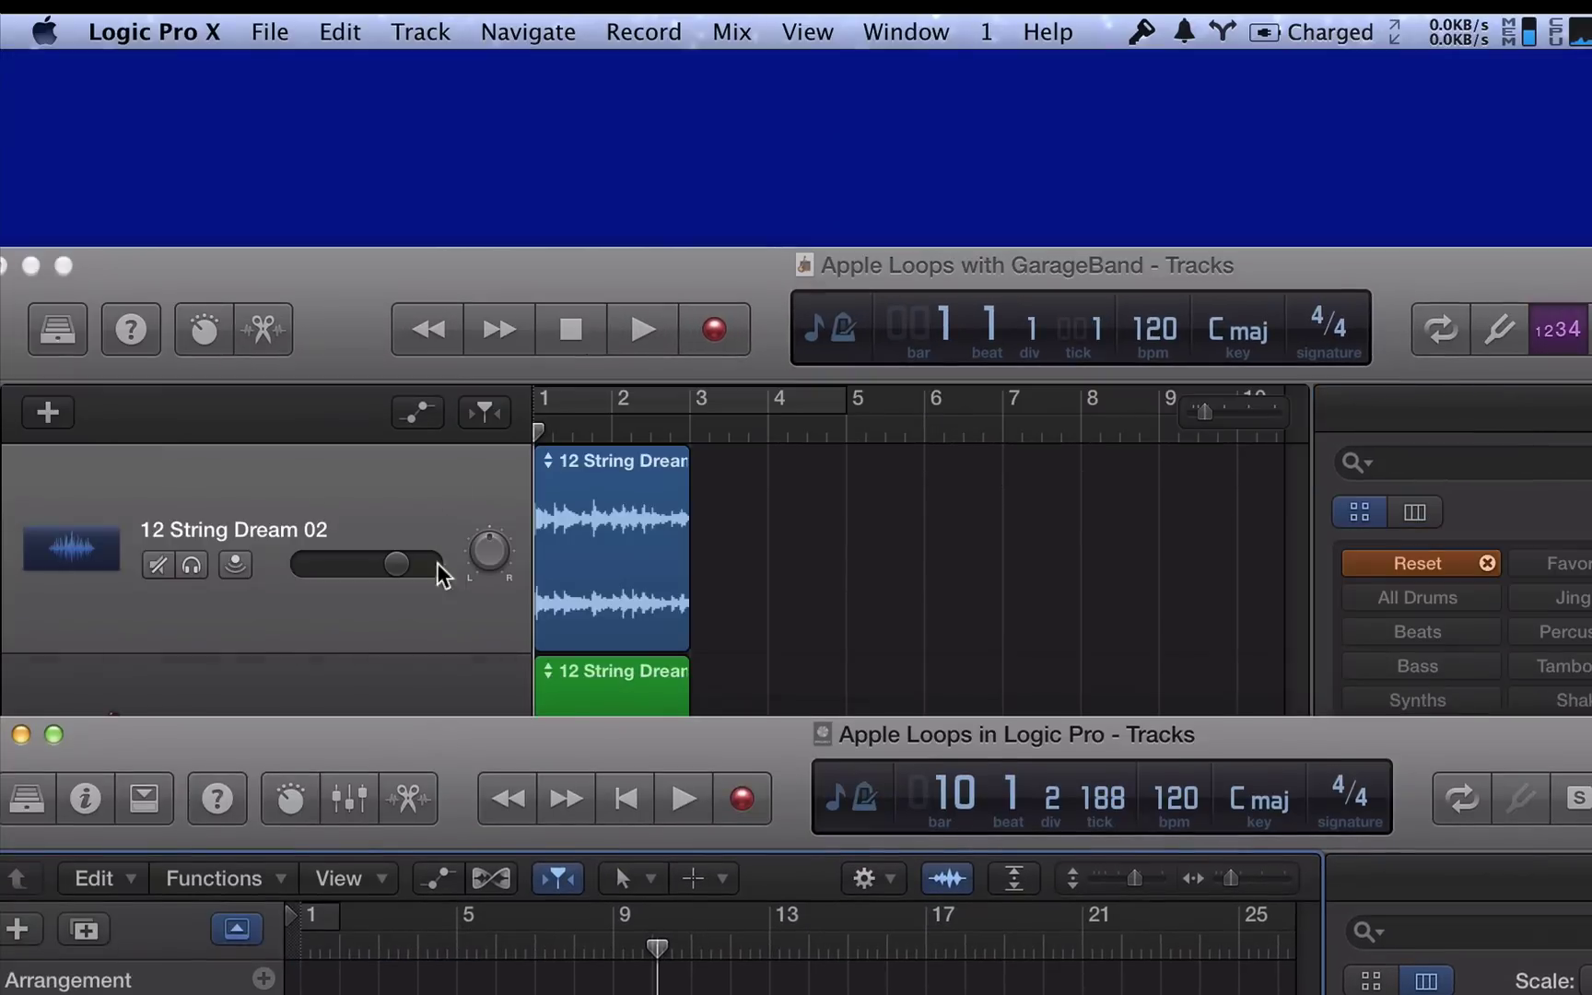
Step: Bring the GarageBand project window forward and show its Transposition track as well
{"action": "left_click_drag", "start_coordinate": [448, 276], "coordinate": [453, 51]}
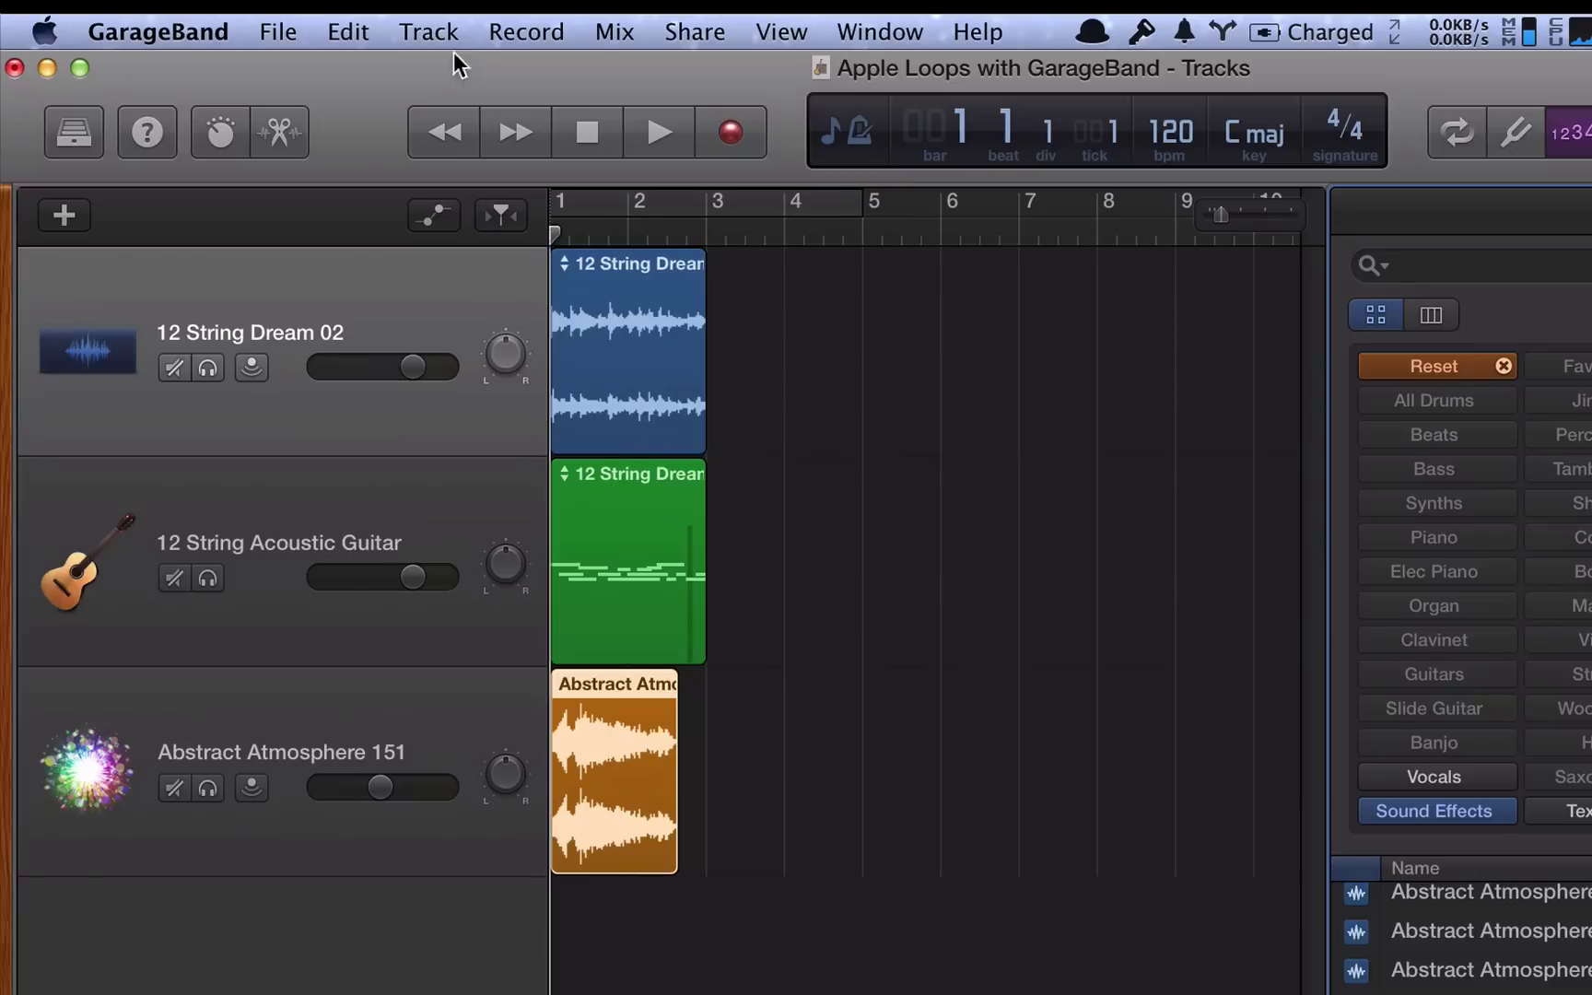
{"action": "left_click", "coordinate": [442, 31]}
{"action": "left_click", "coordinate": [466, 296]}
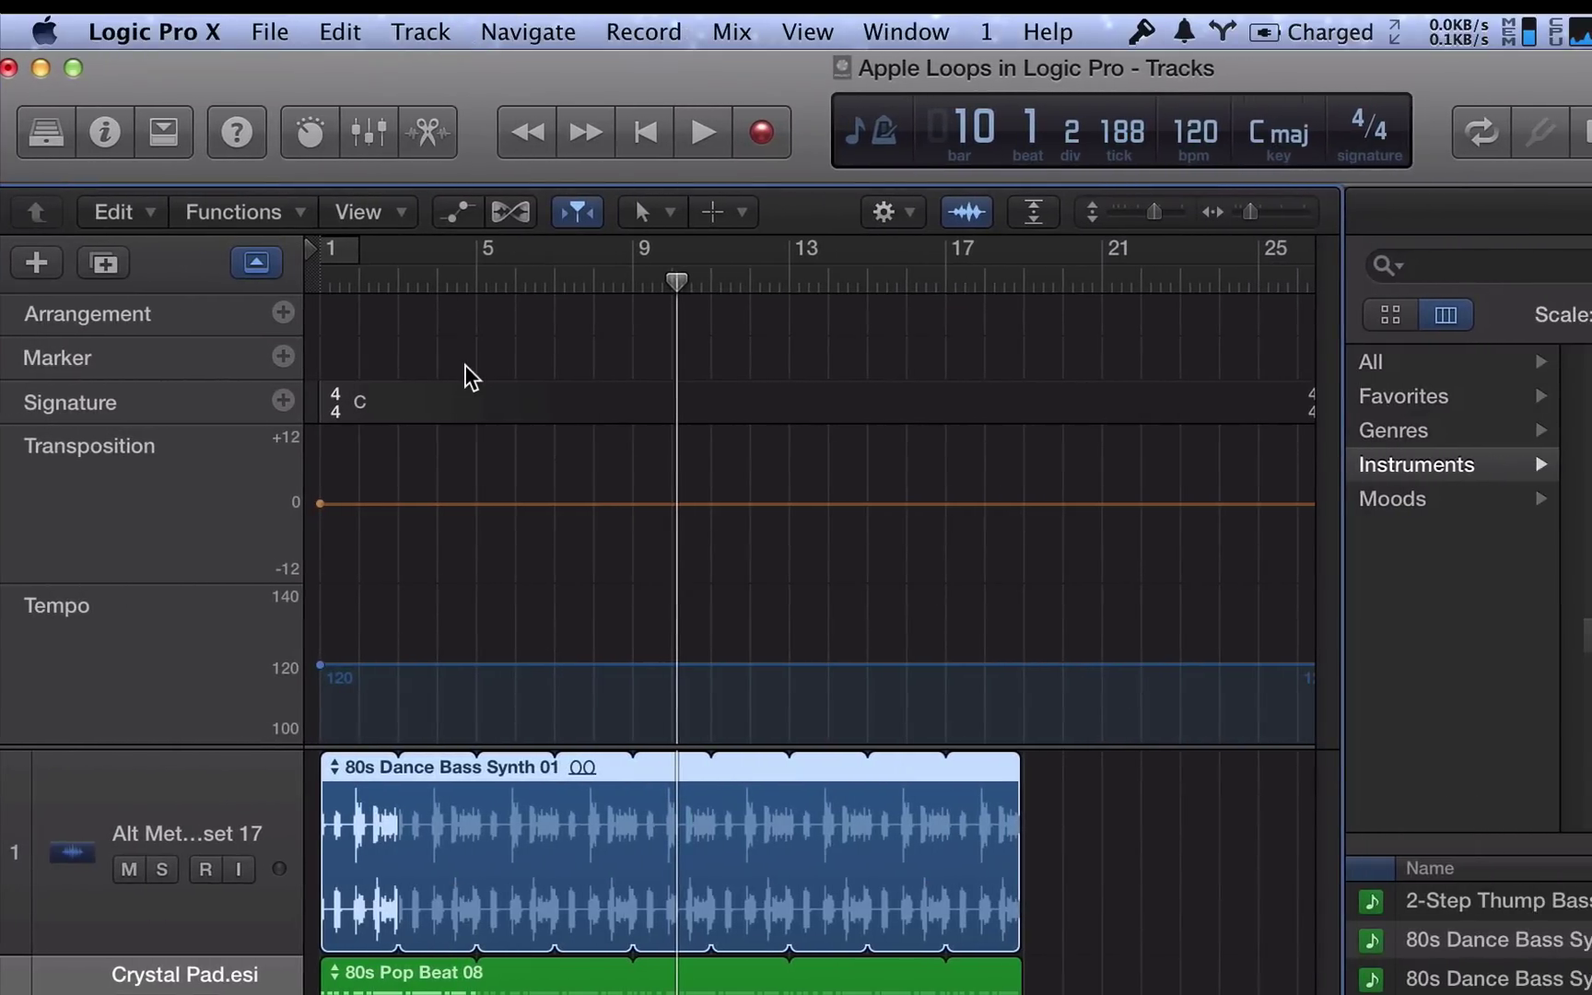
Step: Zoom in on the timeline and add a transposition breakpoint at bar 5
{"action": "key", "text": "super+Right"}
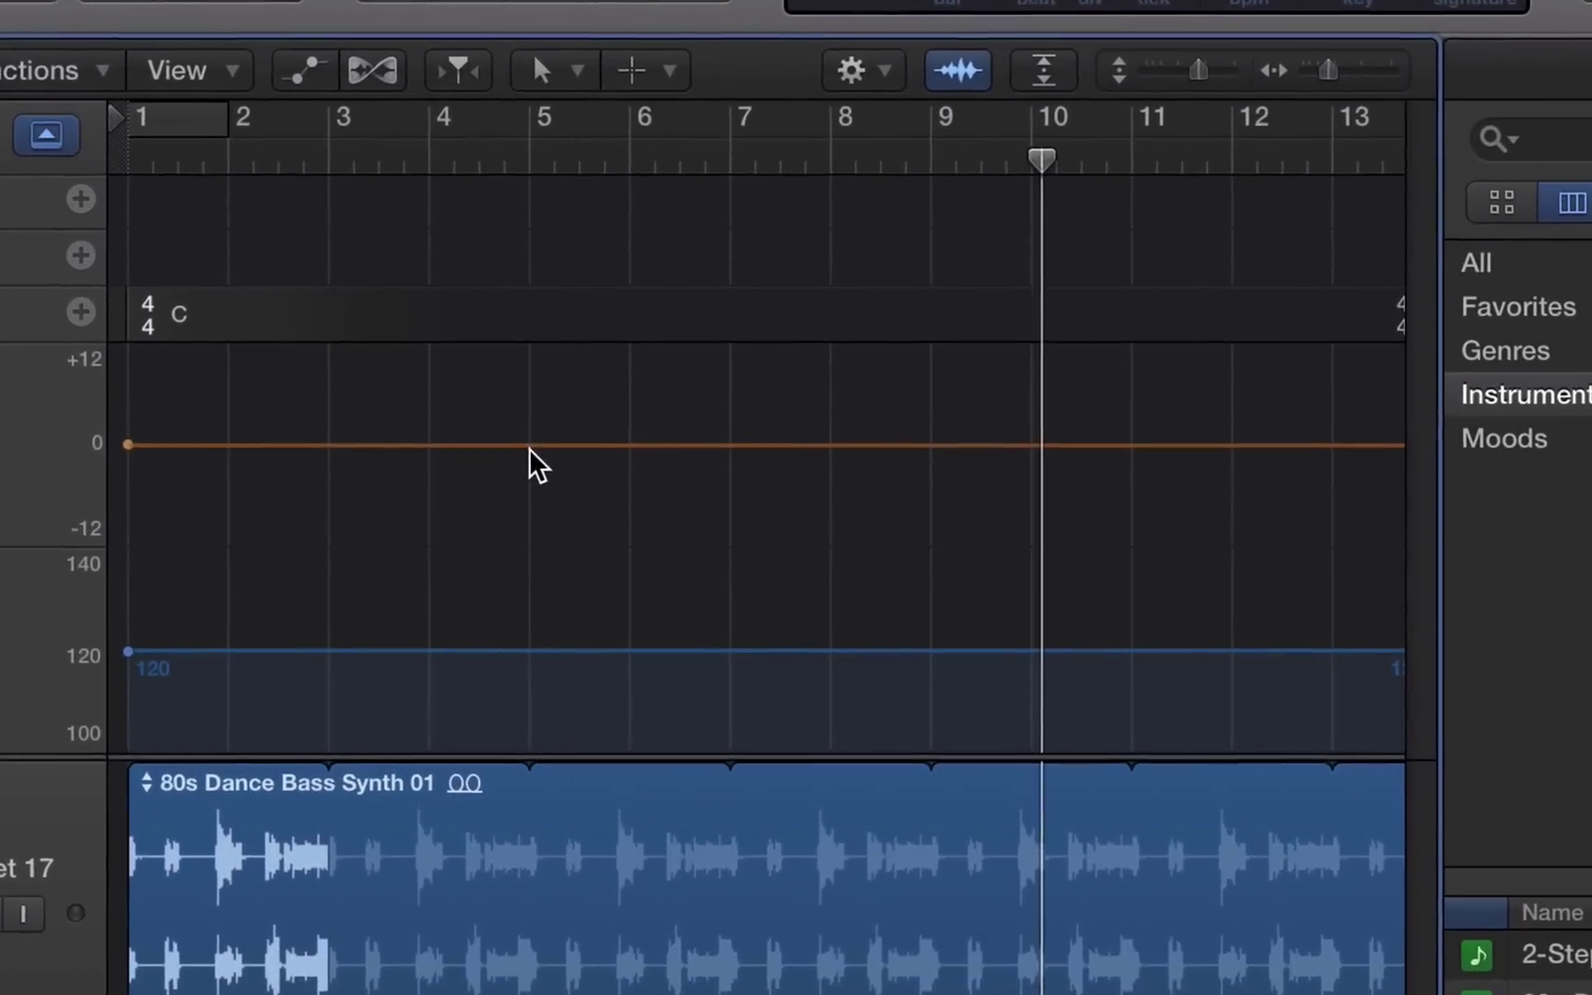
{"action": "left_click", "coordinate": [533, 446]}
{"action": "left_click", "coordinate": [530, 444]}
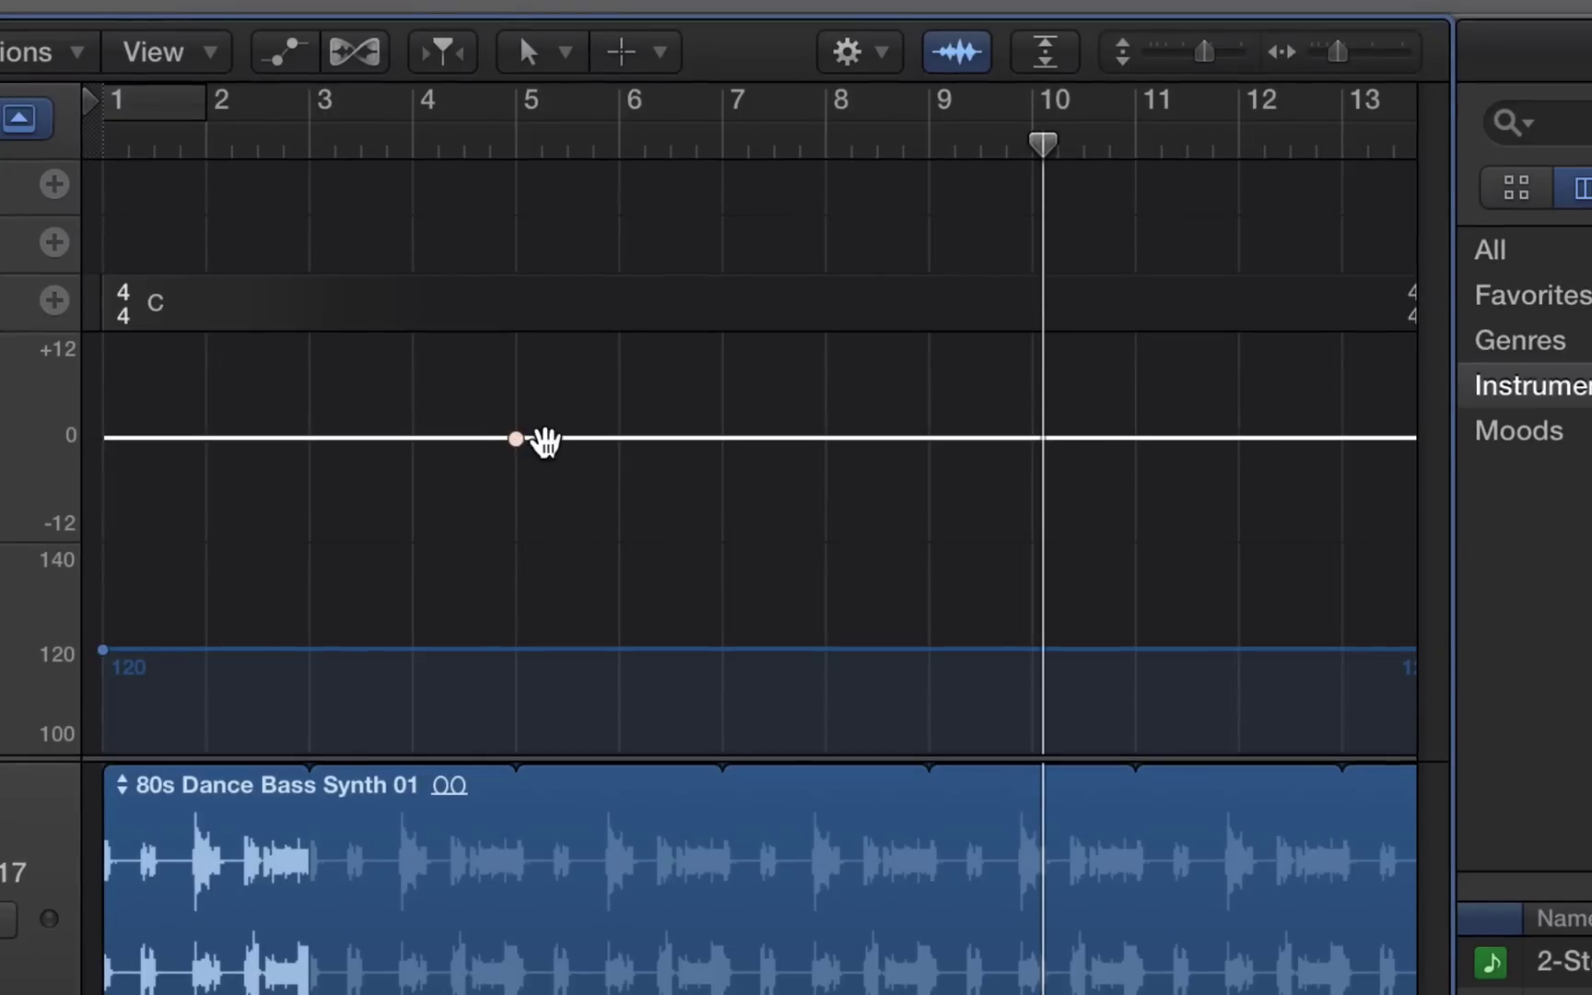
Step: Raise the transposition after bar 5 to +5 and play back from just before bar 3
{"action": "left_click", "coordinate": [579, 401]}
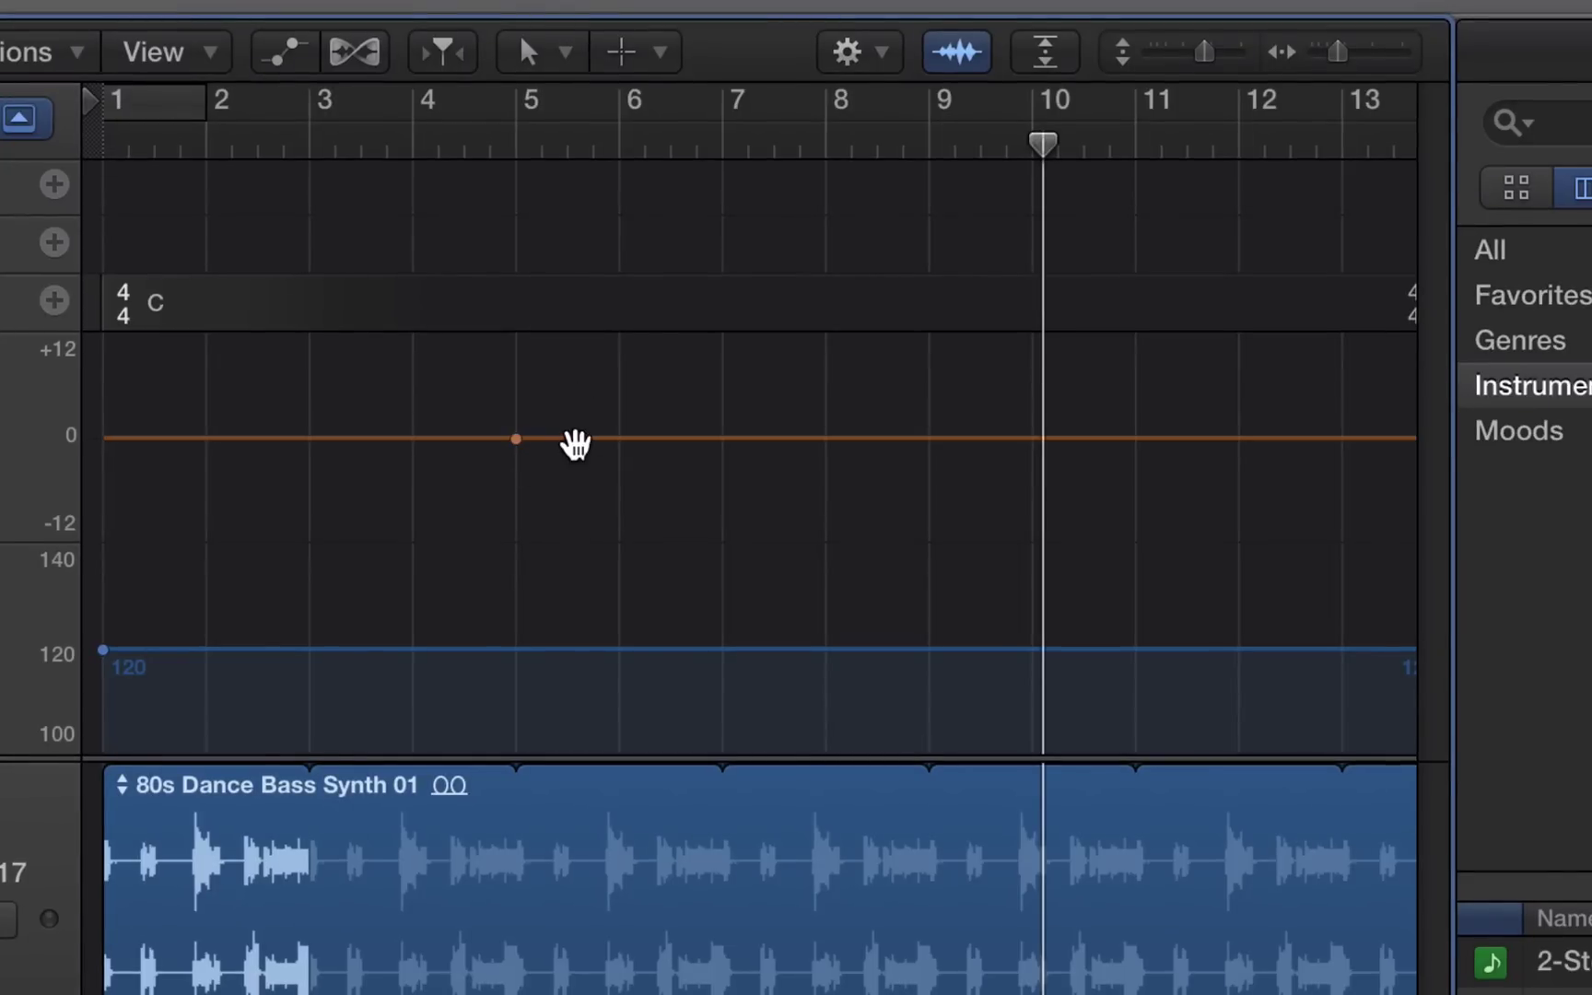
{"action": "left_click_drag", "start_coordinate": [572, 434], "coordinate": [572, 395]}
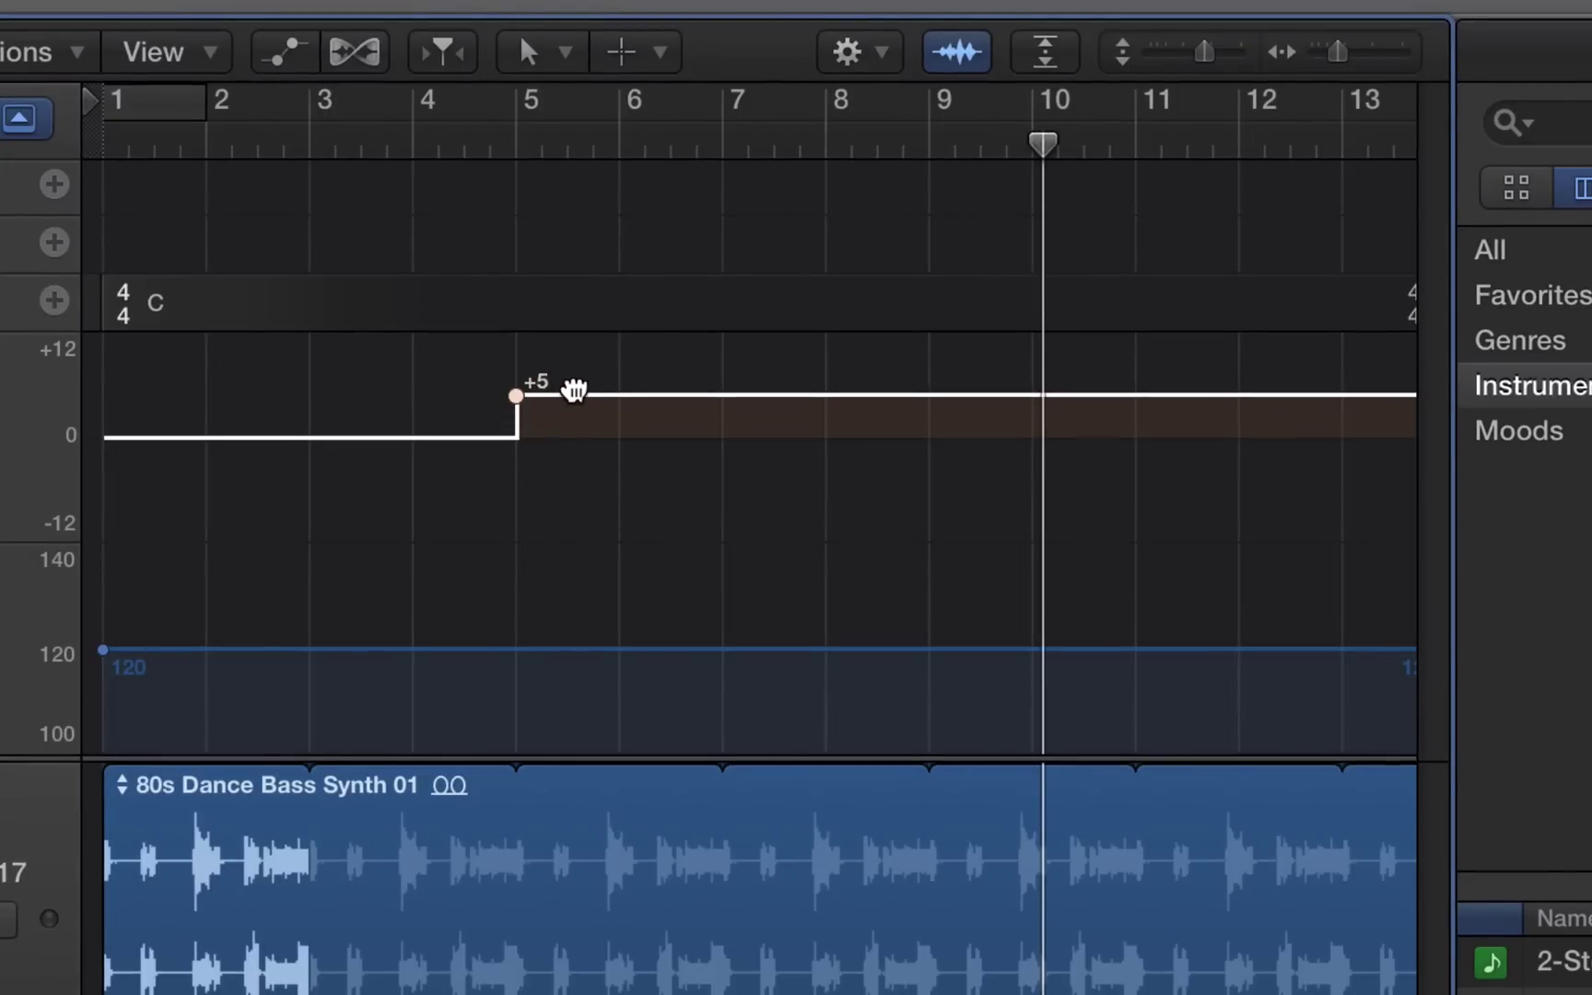
{"action": "left_click", "coordinate": [310, 143]}
{"action": "key", "text": "space"}
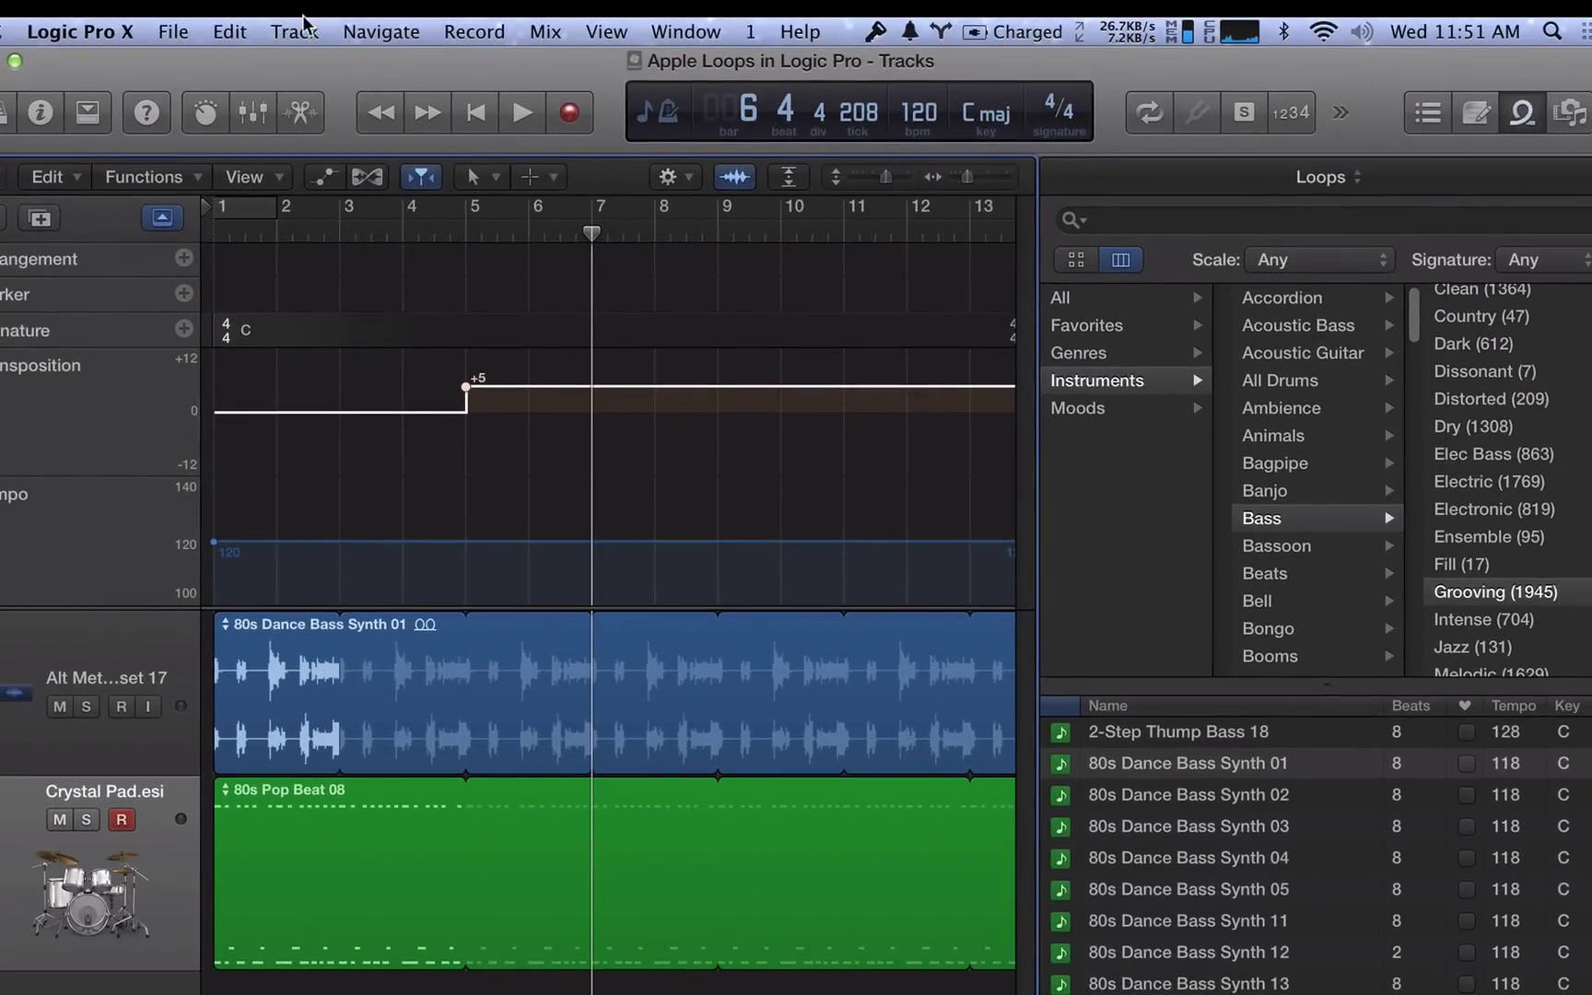
Step: Add a new audio track and select the resulting Audio 2 track
{"action": "left_click", "coordinate": [304, 28]}
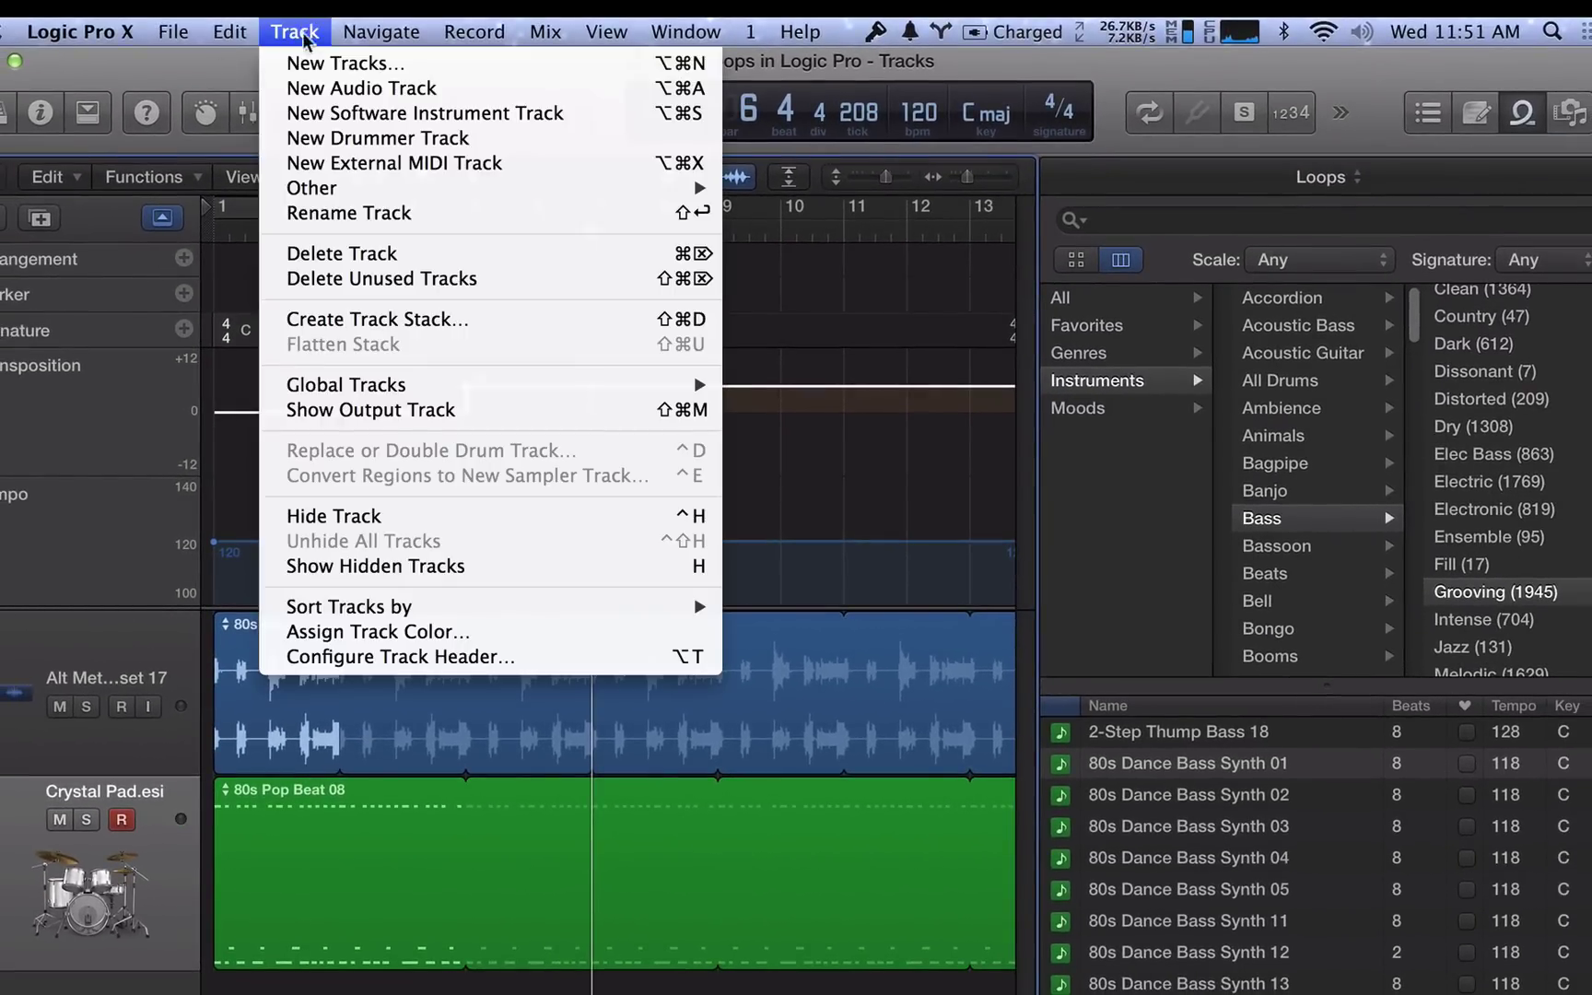
{"action": "left_click", "coordinate": [300, 88]}
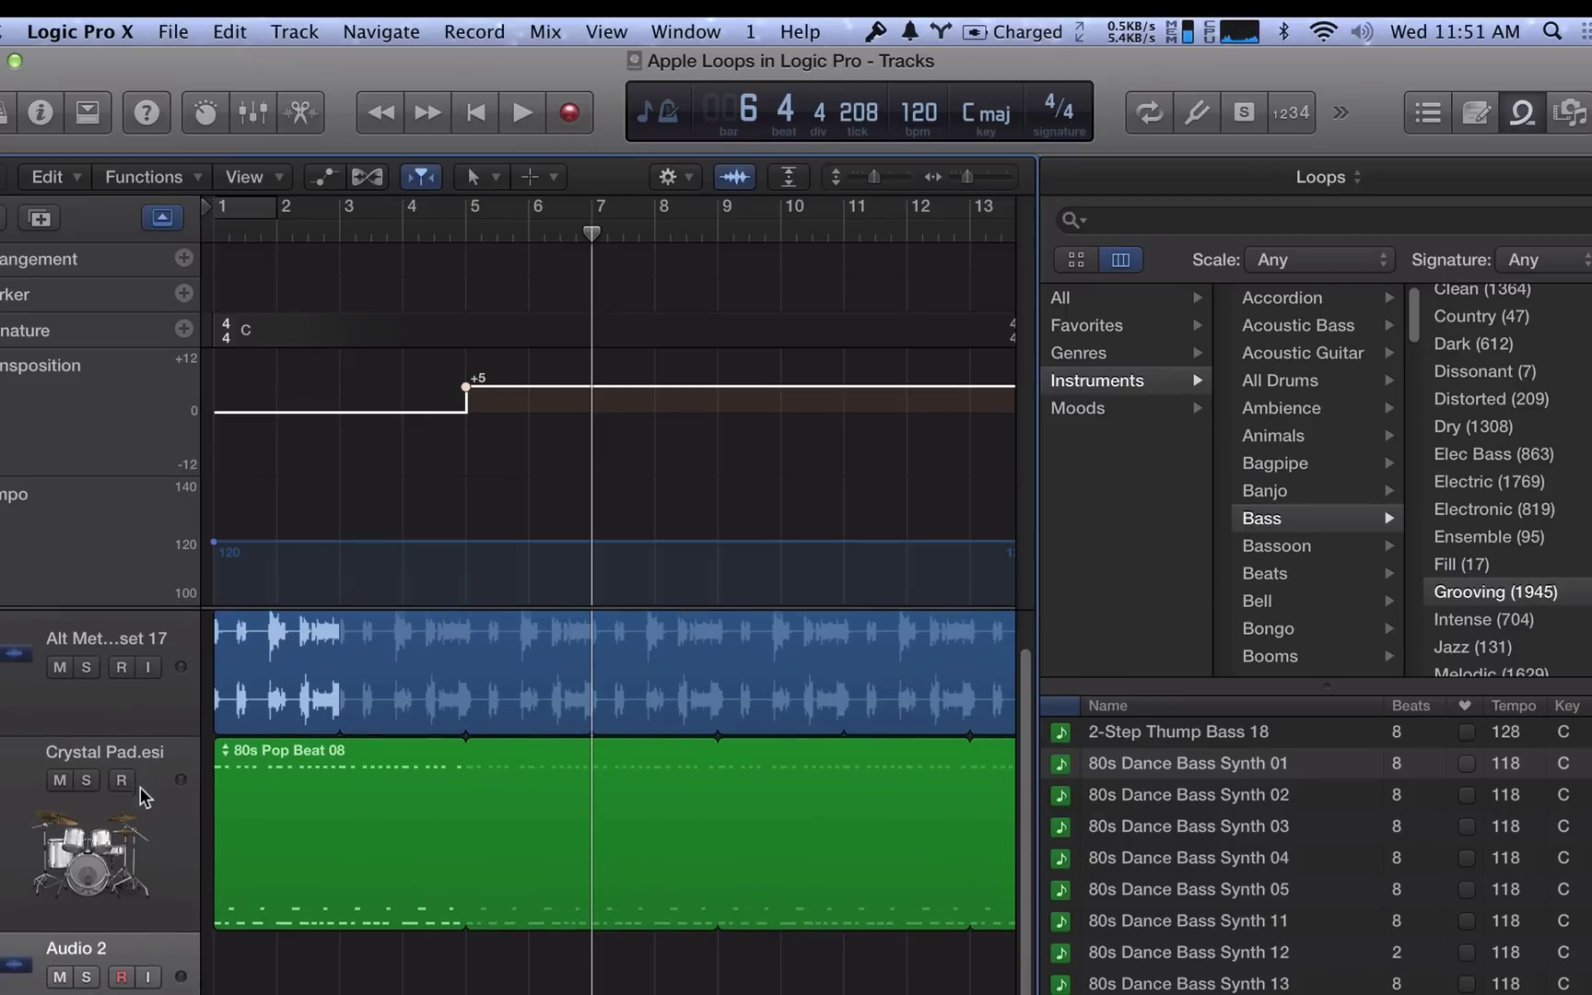
{"action": "left_click", "coordinate": [24, 943]}
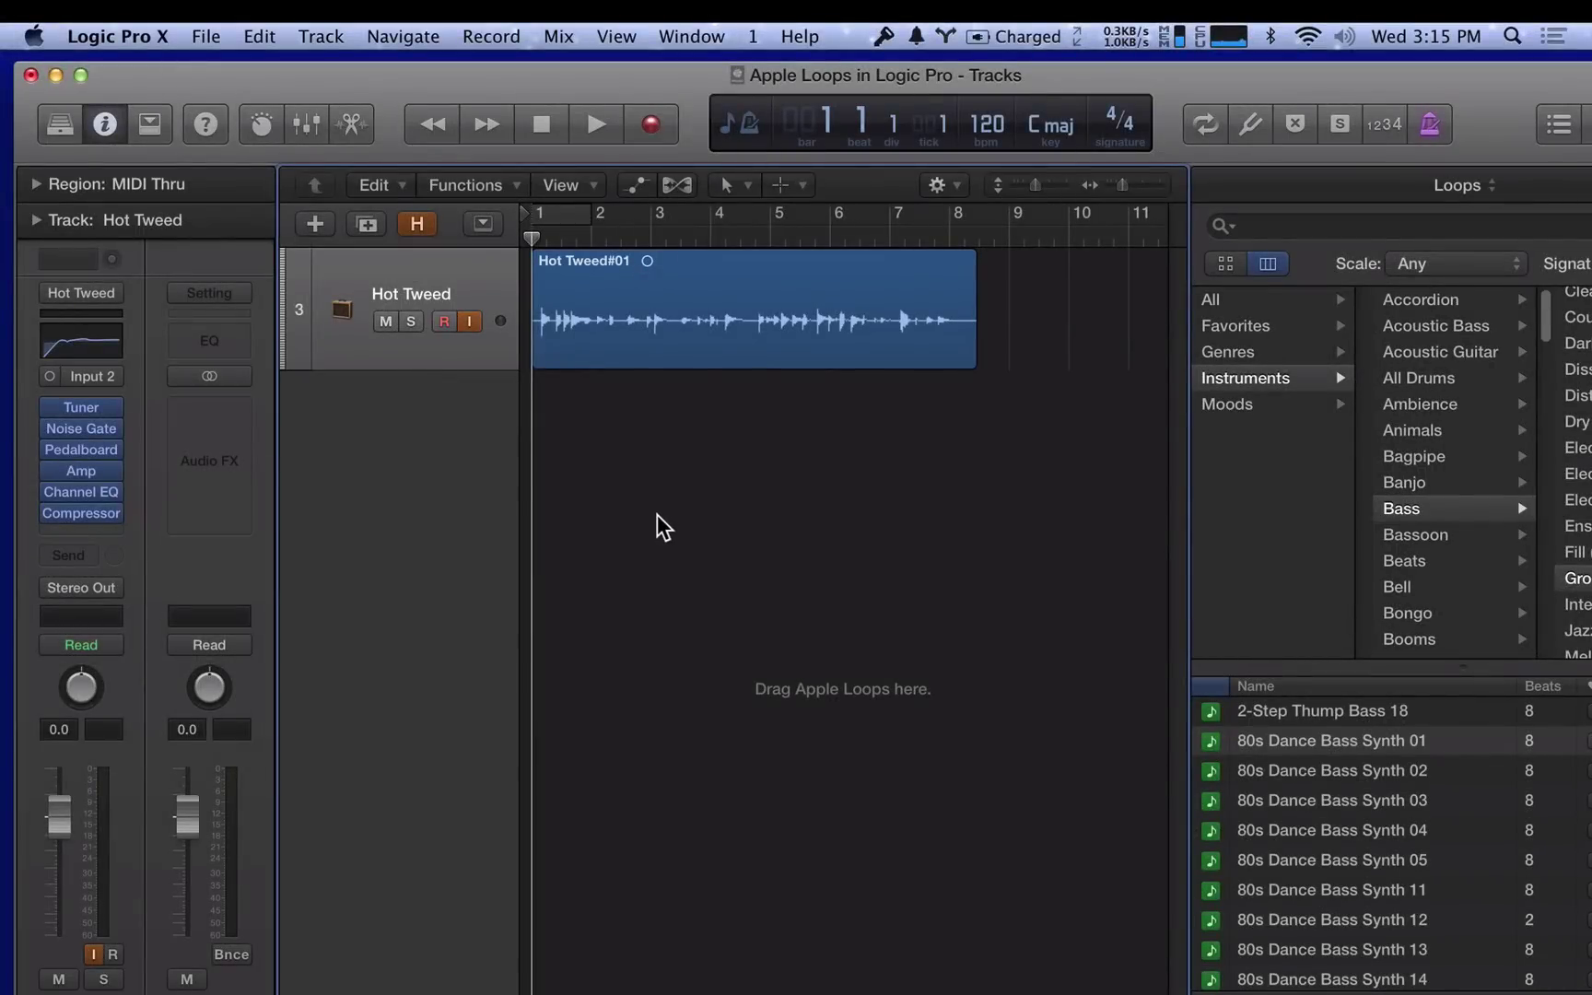
Step: Select the Hot Tweed#01 region and bring up the File menu's export options
{"action": "left_click", "coordinate": [679, 265]}
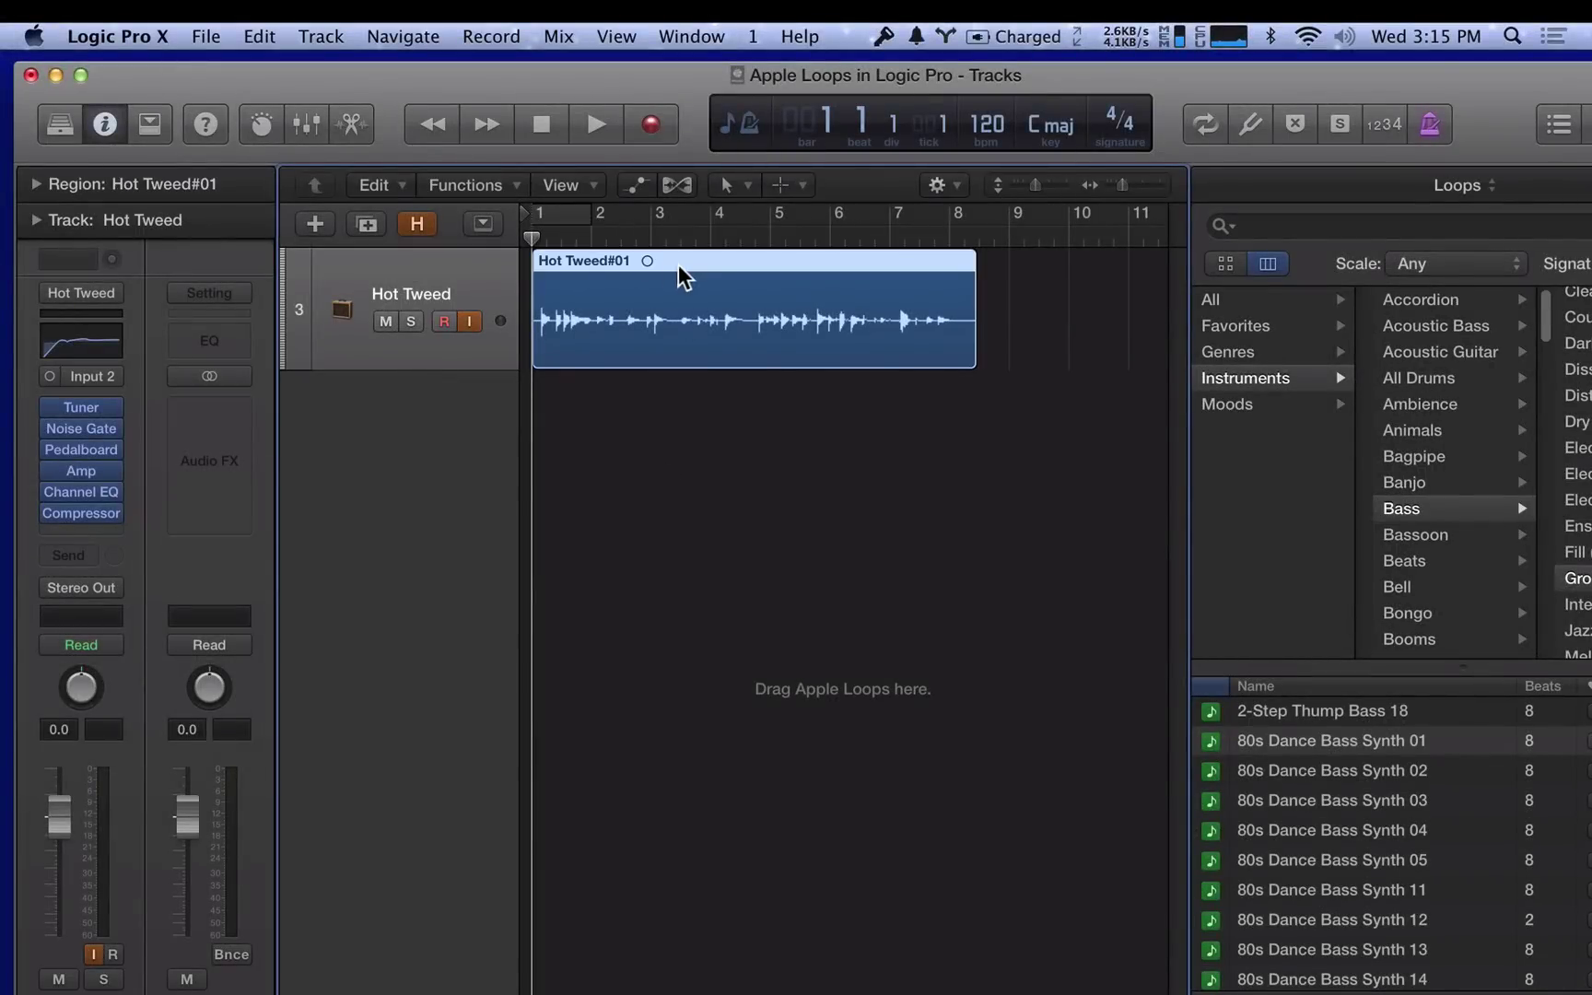
{"action": "left_click", "coordinate": [210, 35]}
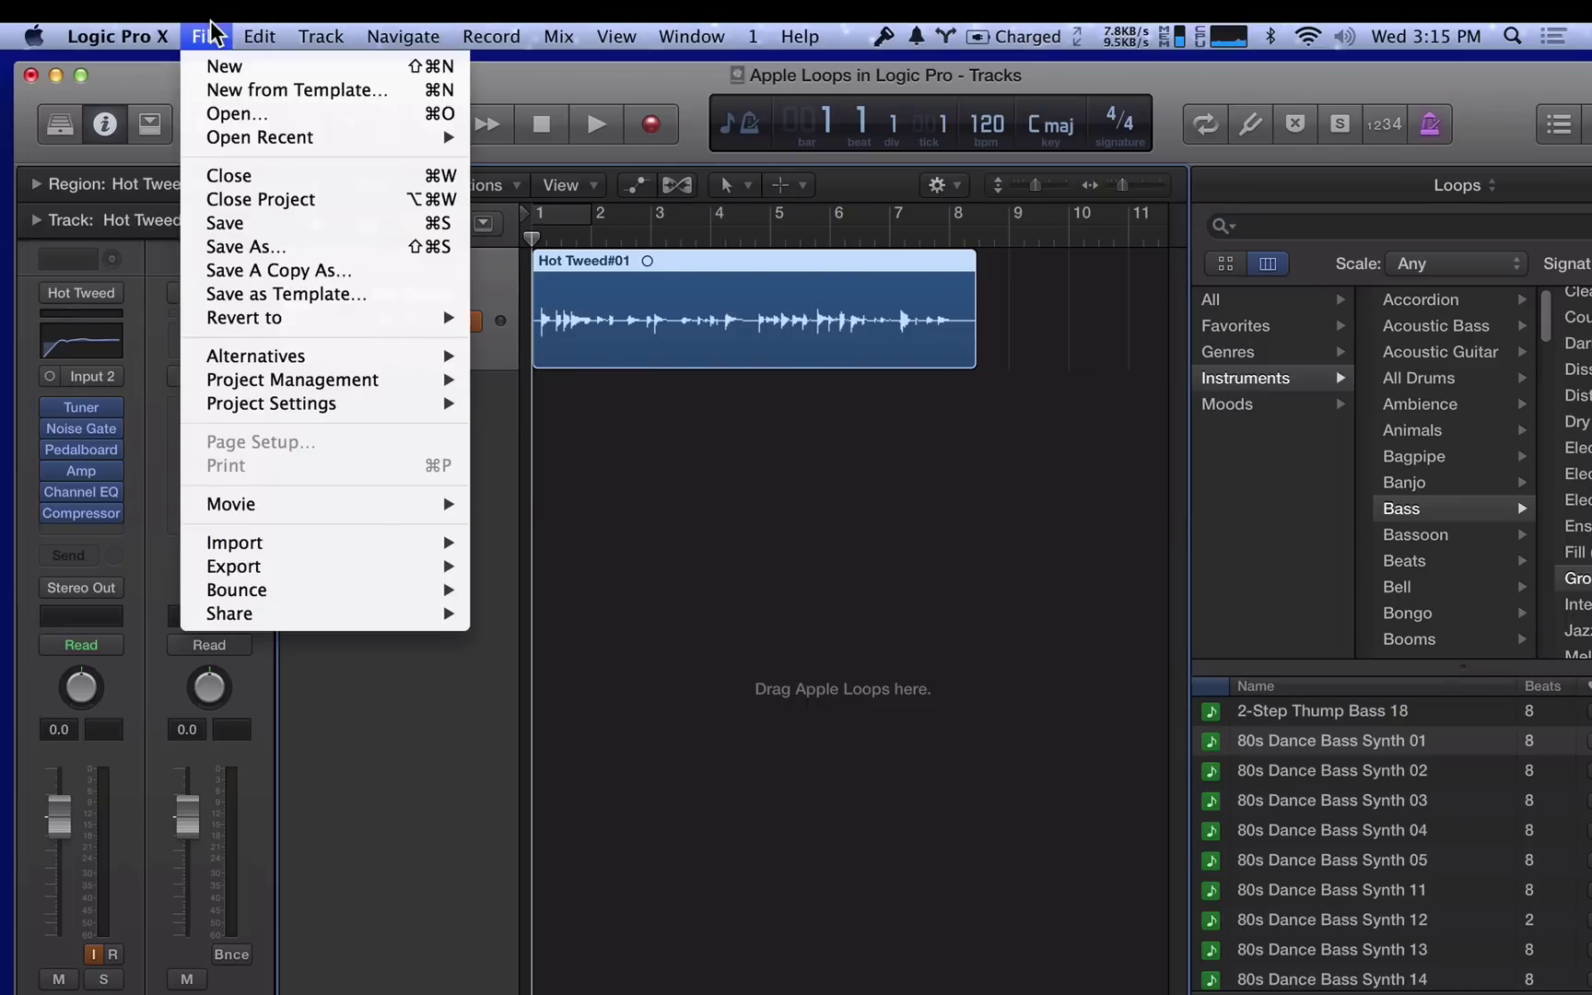
{"action": "mouse_move", "coordinate": [384, 575]}
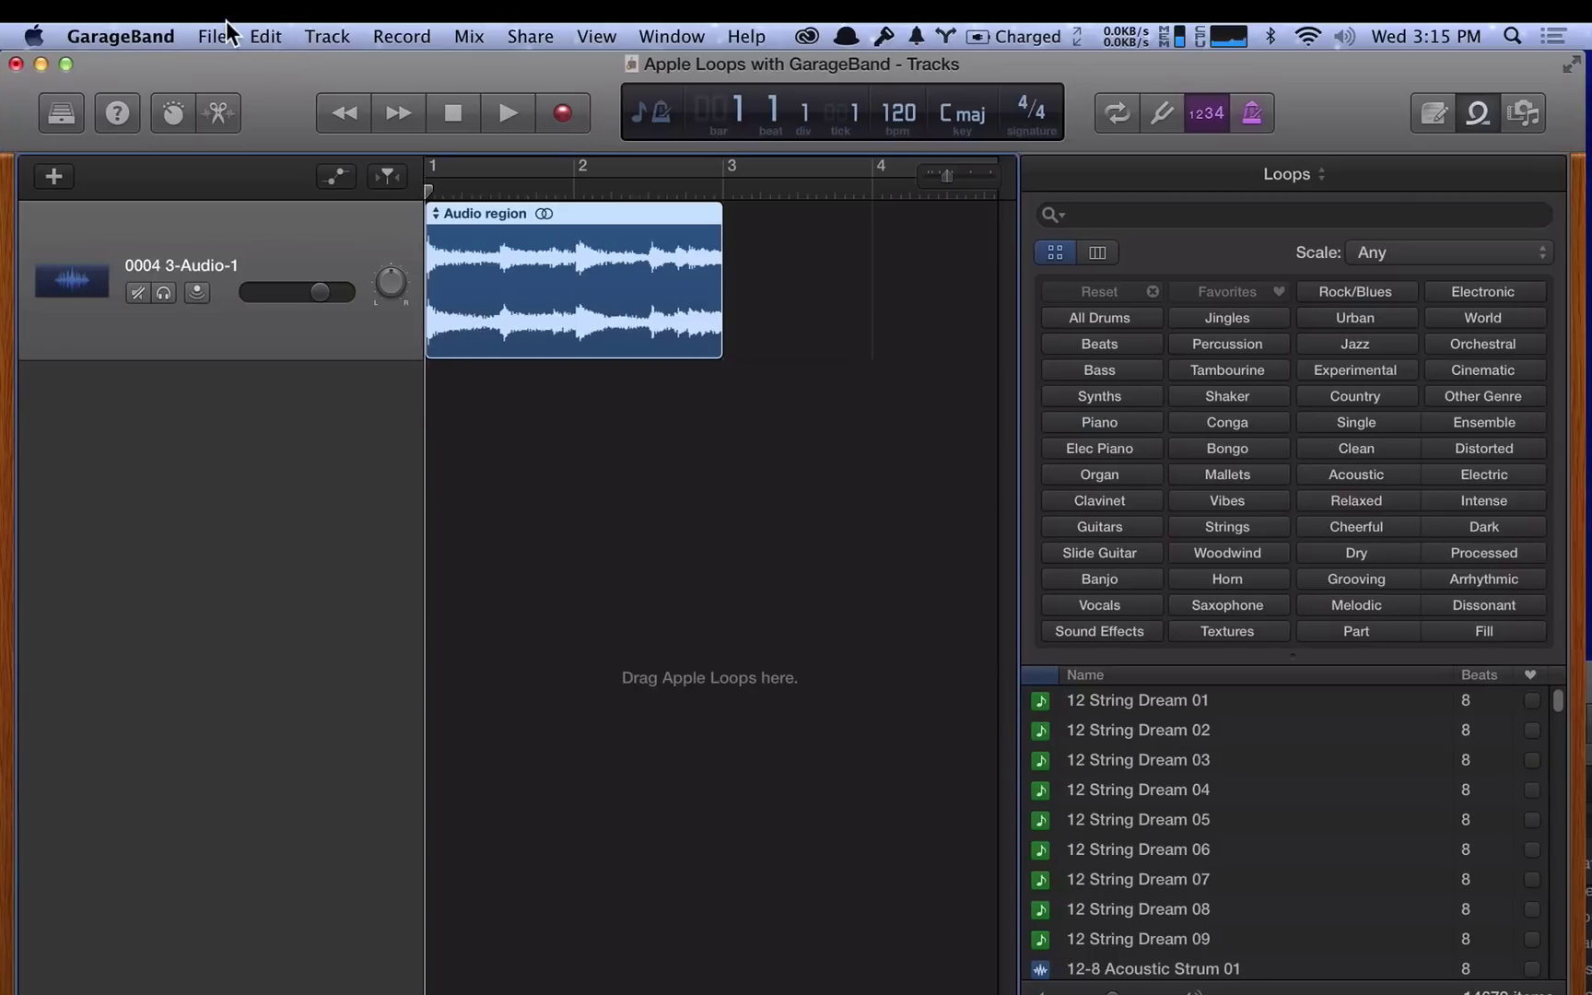
Step: Open GarageBand's File menu to find Add Region to Loop Library…
{"action": "left_click", "coordinate": [210, 35]}
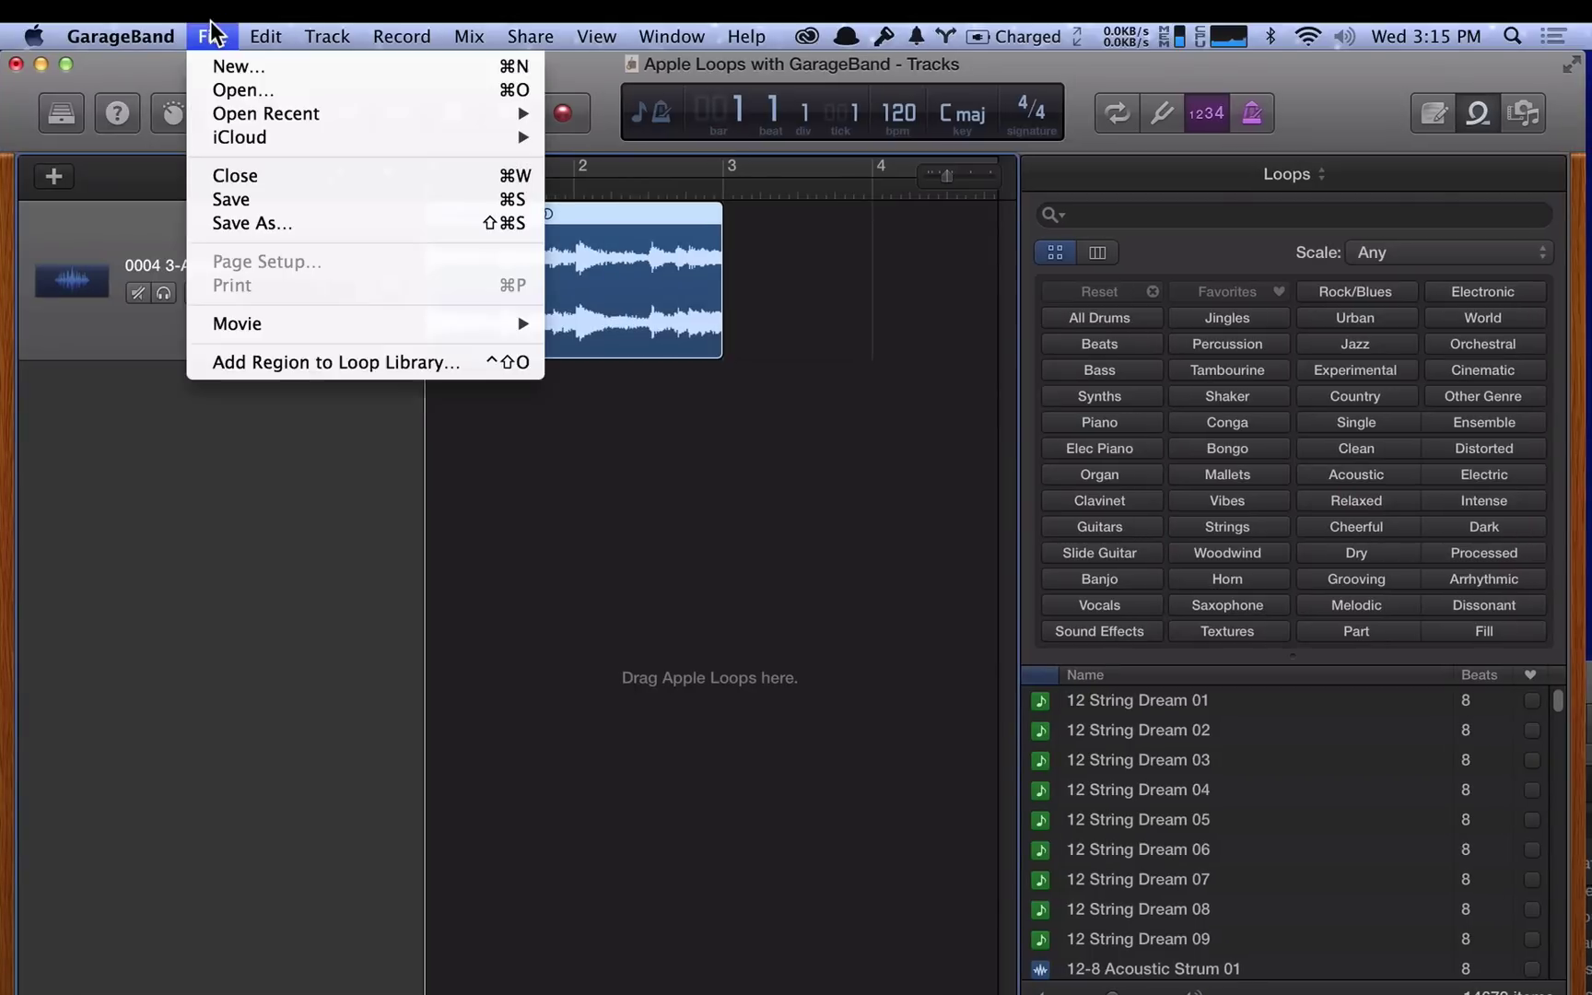